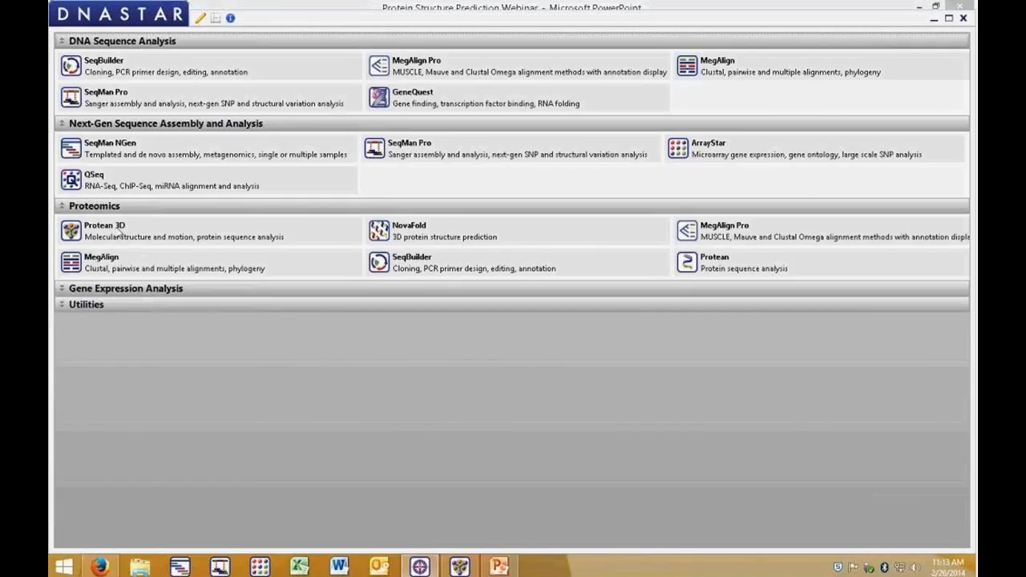
Step: Open the navigator's Help Contents window to browse the help system, then close it
{"action": "mouse_move", "coordinate": [121, 233]}
{"action": "left_click", "coordinate": [230, 18]}
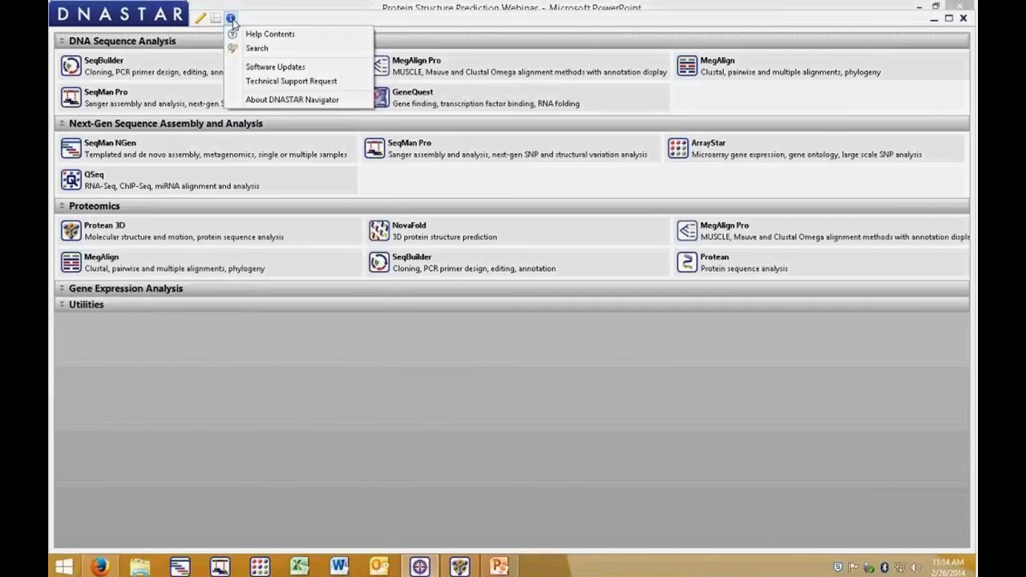
{"action": "left_click", "coordinate": [243, 37]}
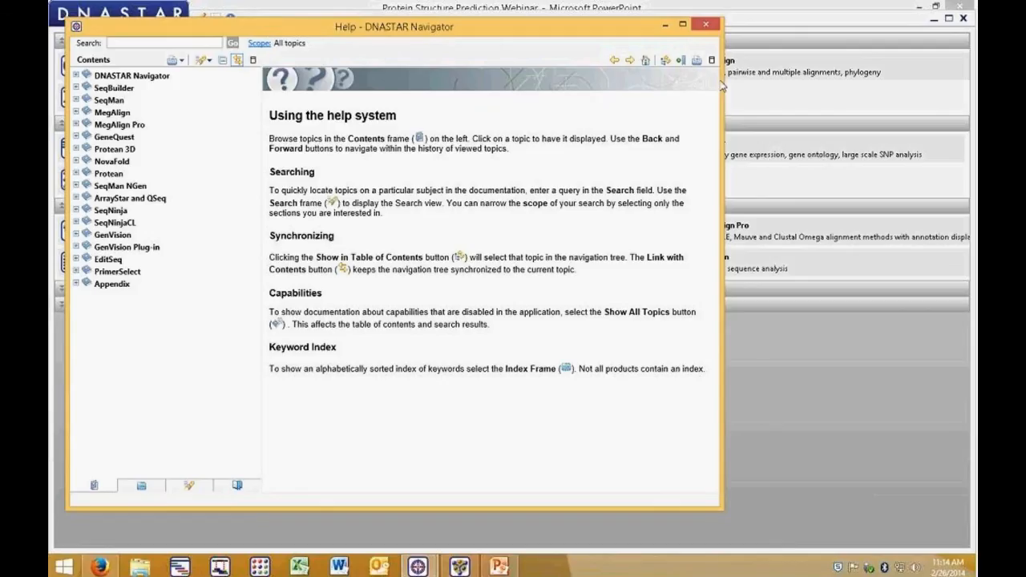
{"action": "left_click", "coordinate": [707, 25]}
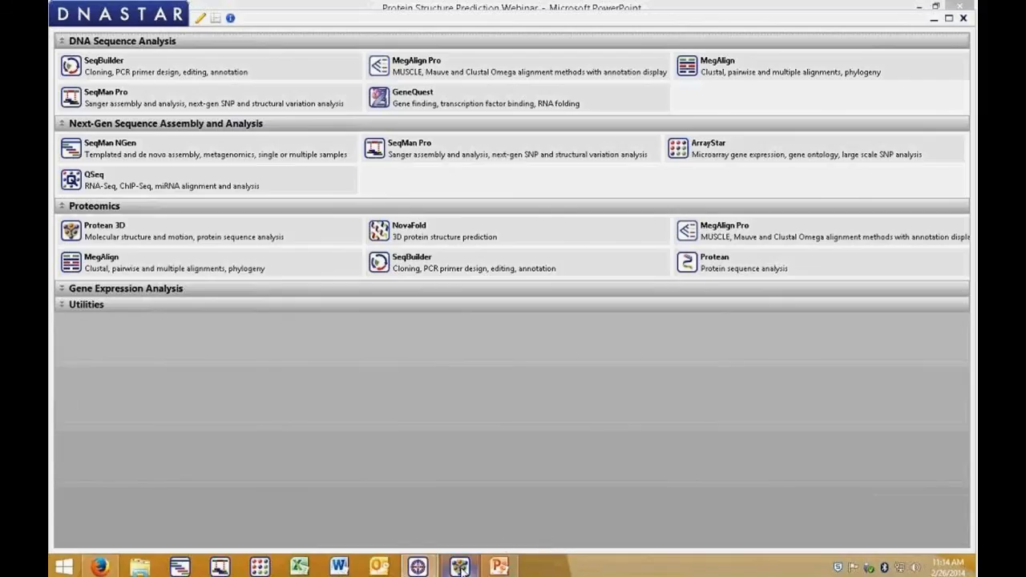
Step: Switch to the open Protean 3D window
{"action": "mouse_move", "coordinate": [462, 569]}
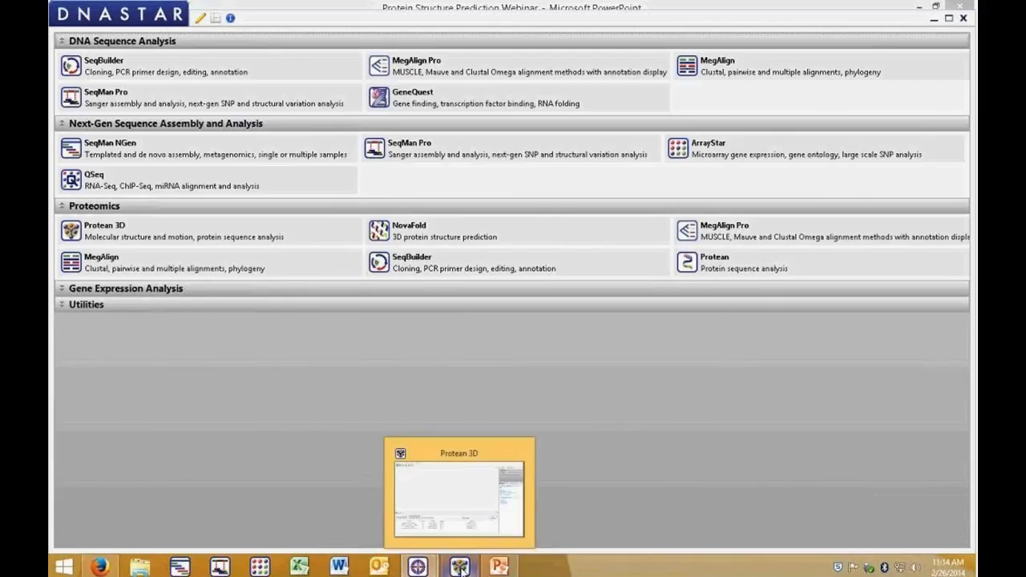
{"action": "left_click", "coordinate": [462, 567]}
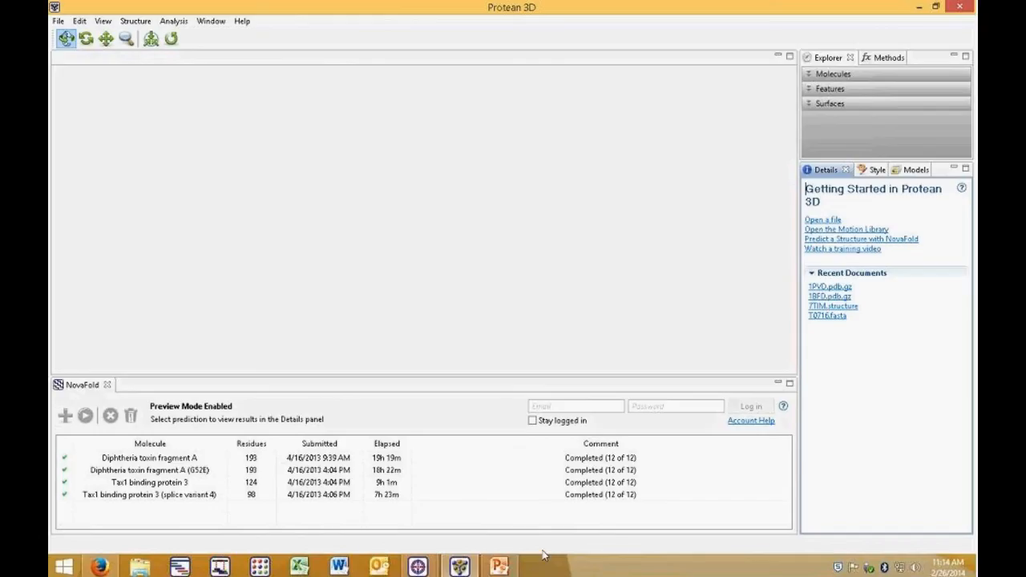
Step: Switch to Firefox and search the RCSB Protein Data Bank for 7TIM
{"action": "left_click", "coordinate": [101, 567]}
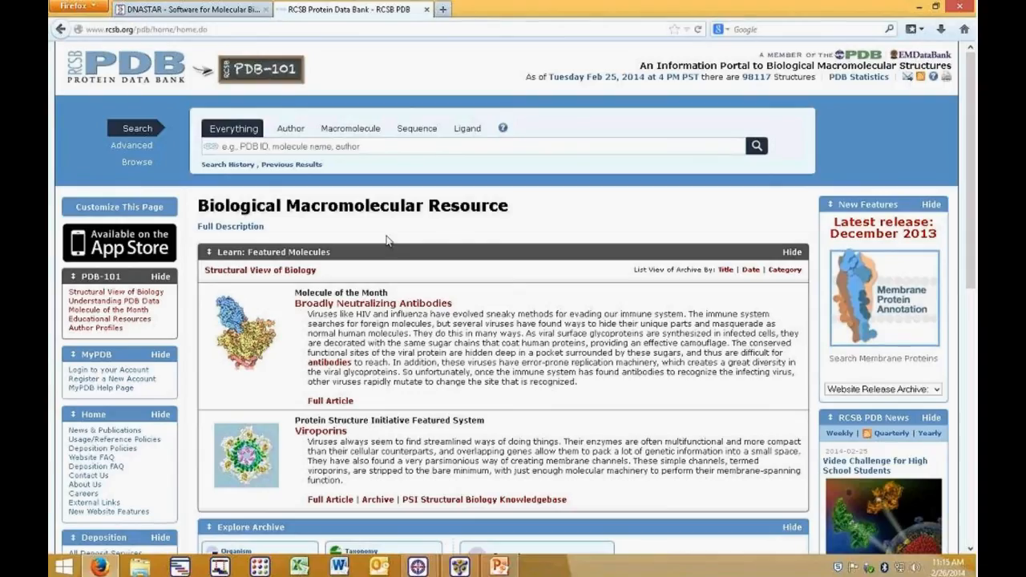
{"action": "left_click", "coordinate": [302, 147]}
{"action": "type", "text": "7T"}
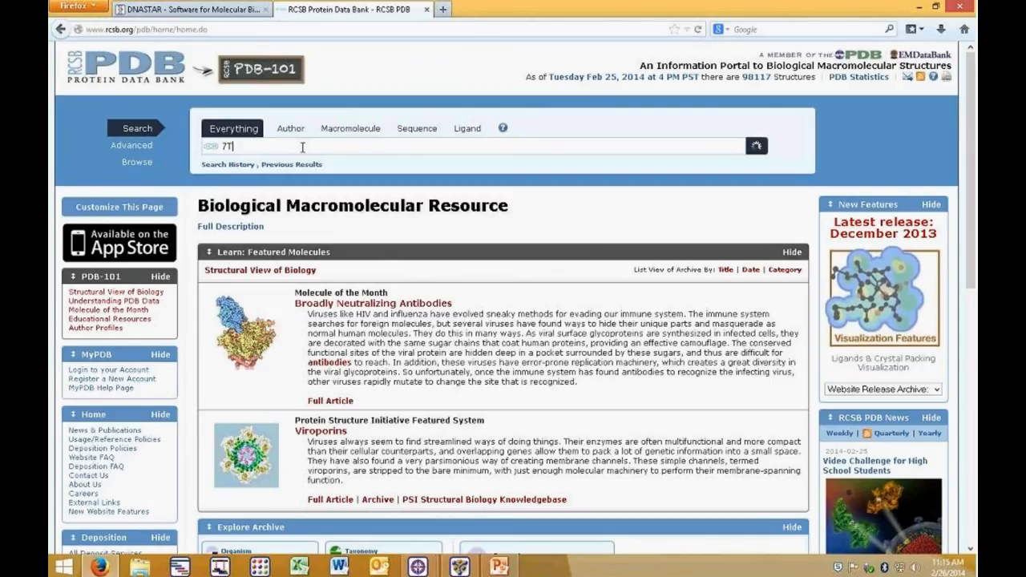
{"action": "type", "text": "IM"}
{"action": "key", "text": "Return"}
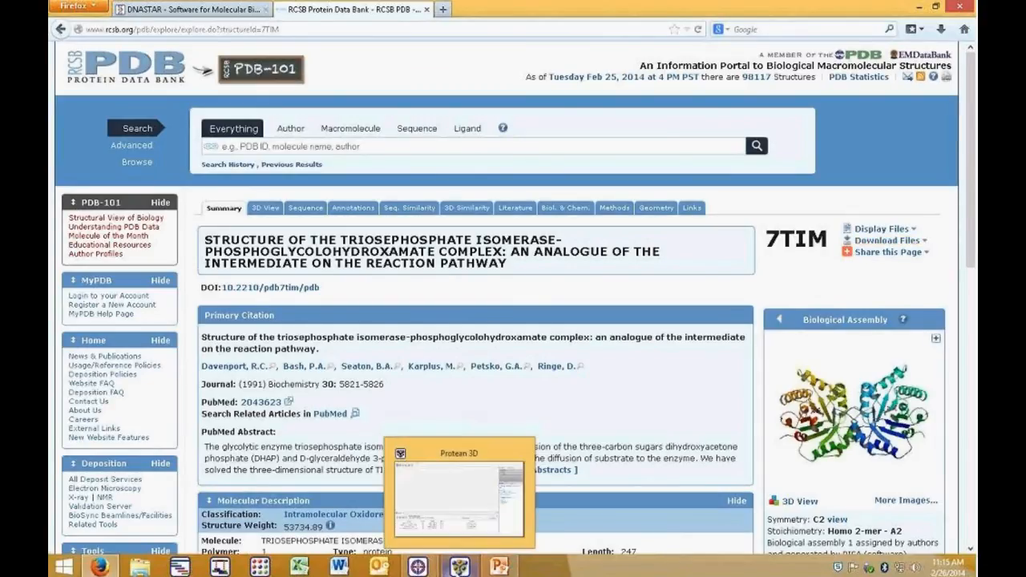
Step: Return to Protean 3D, open the 7TIM structure file, and enlarge the structure view pane
{"action": "left_click", "coordinate": [459, 566]}
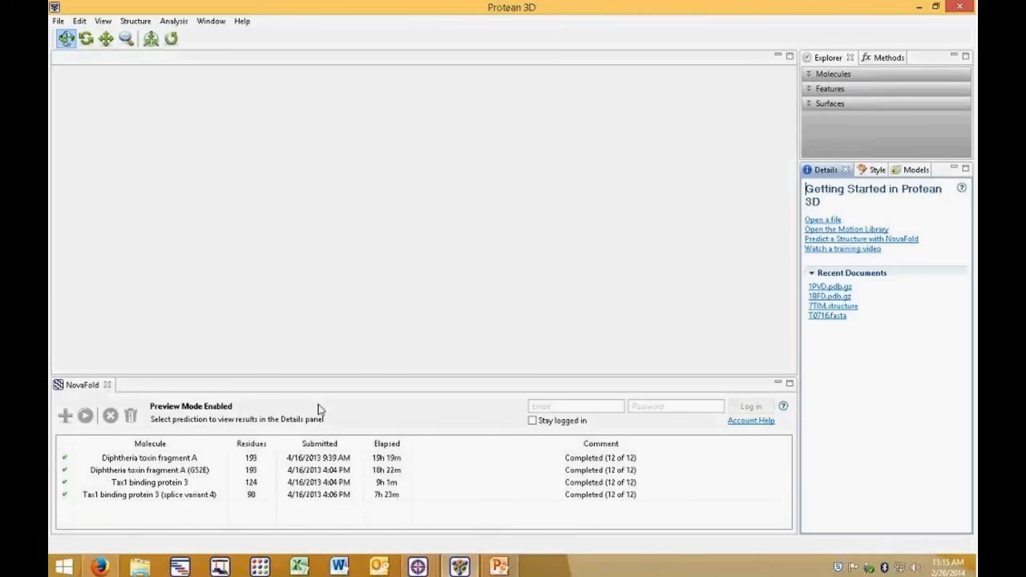
{"action": "left_click", "coordinate": [59, 22]}
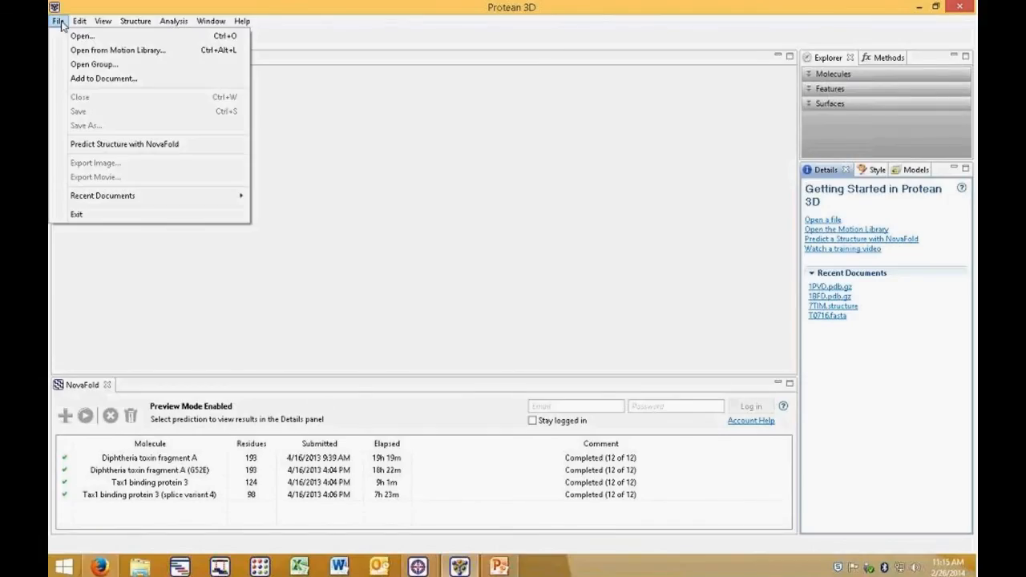
{"action": "left_click", "coordinate": [80, 37]}
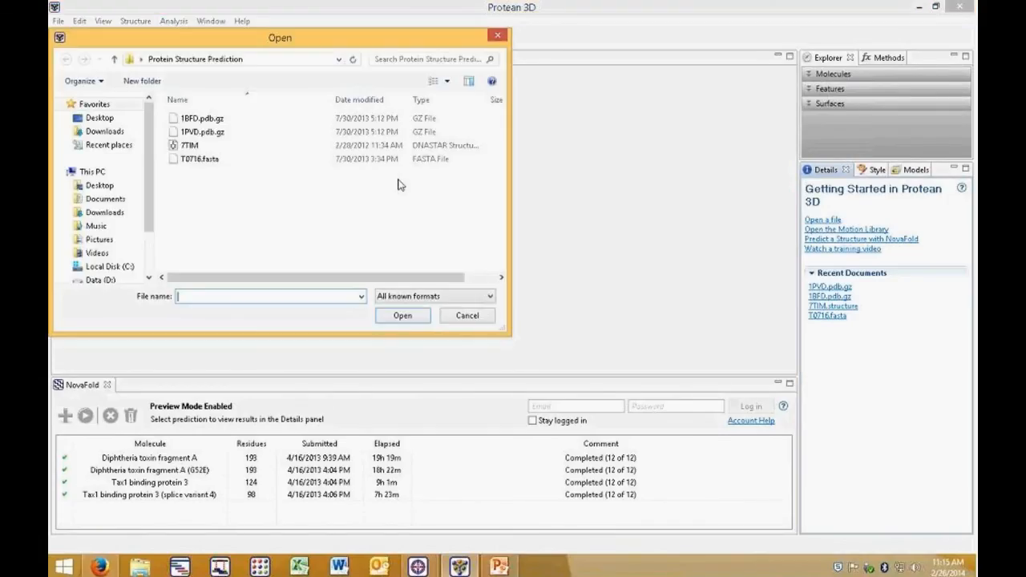
{"action": "left_click", "coordinate": [193, 146]}
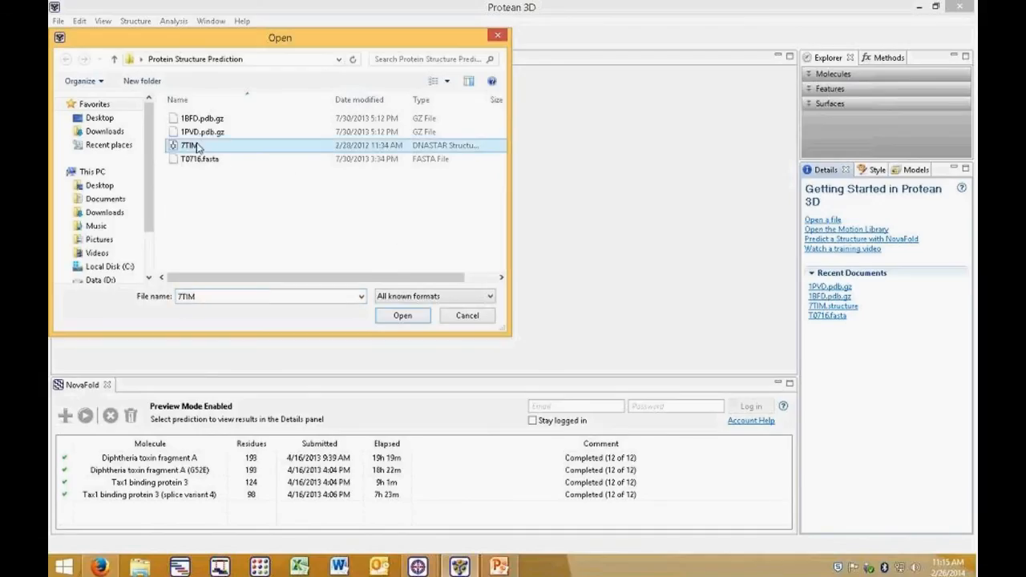
{"action": "left_click", "coordinate": [404, 315]}
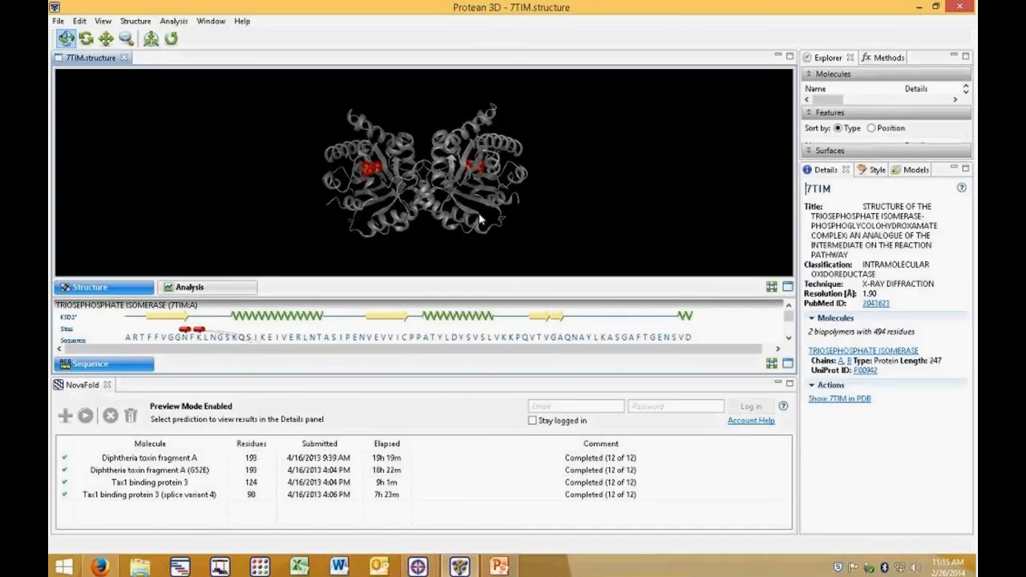
{"action": "left_click_drag", "start_coordinate": [382, 376], "coordinate": [382, 440]}
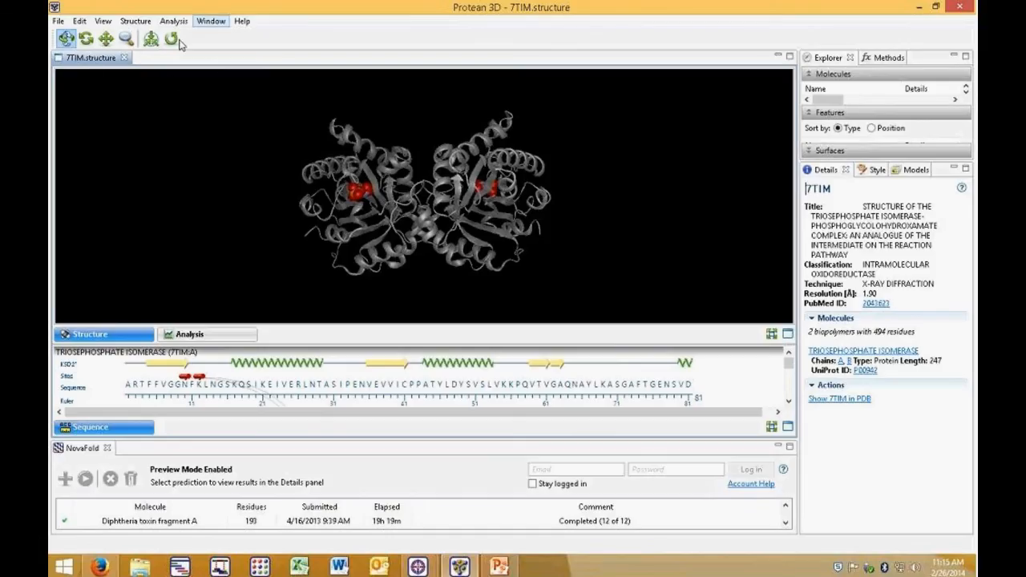
Step: Zoom, translate and rotate the 7TIM structure in the 3D view to examine it
{"action": "left_click", "coordinate": [129, 42]}
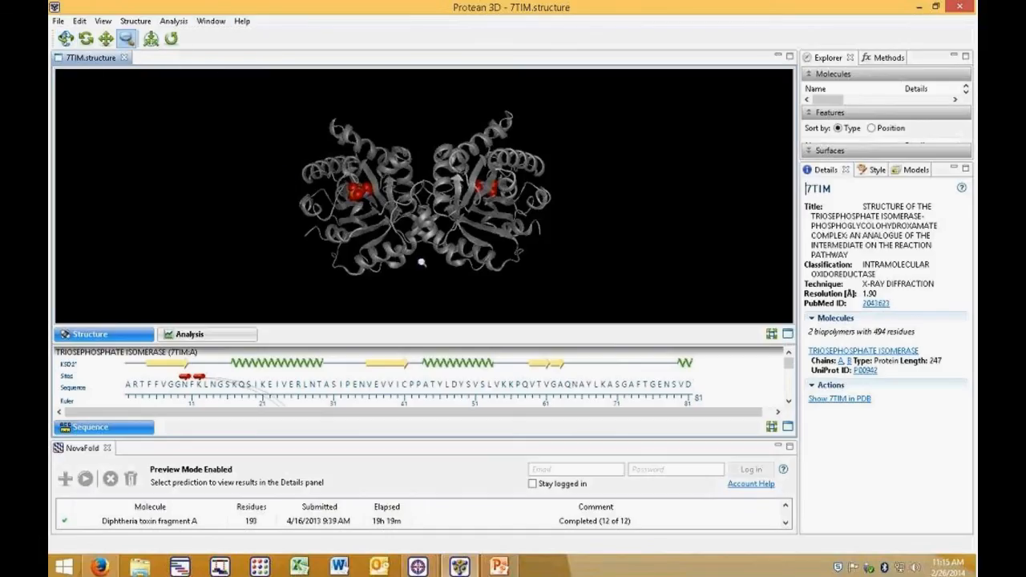
{"action": "left_click_drag", "start_coordinate": [433, 218], "coordinate": [409, 247]}
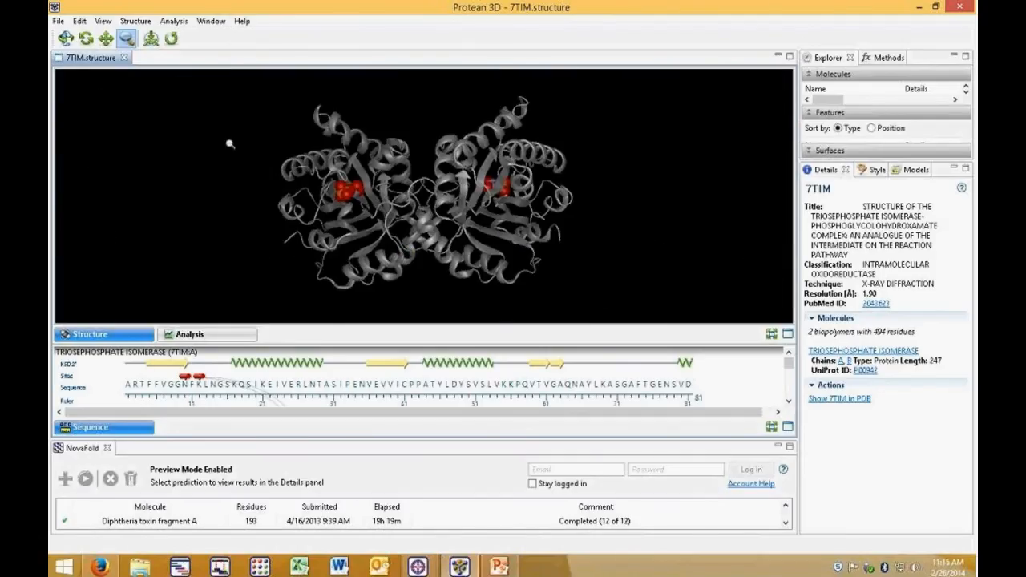
{"action": "left_click", "coordinate": [107, 40]}
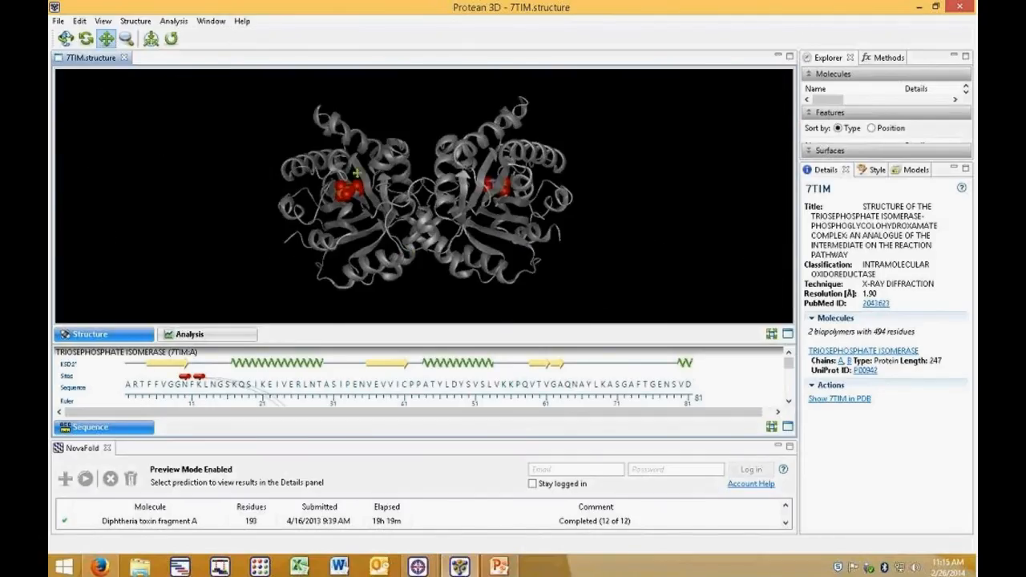
{"action": "left_click_drag", "start_coordinate": [374, 188], "coordinate": [282, 164]}
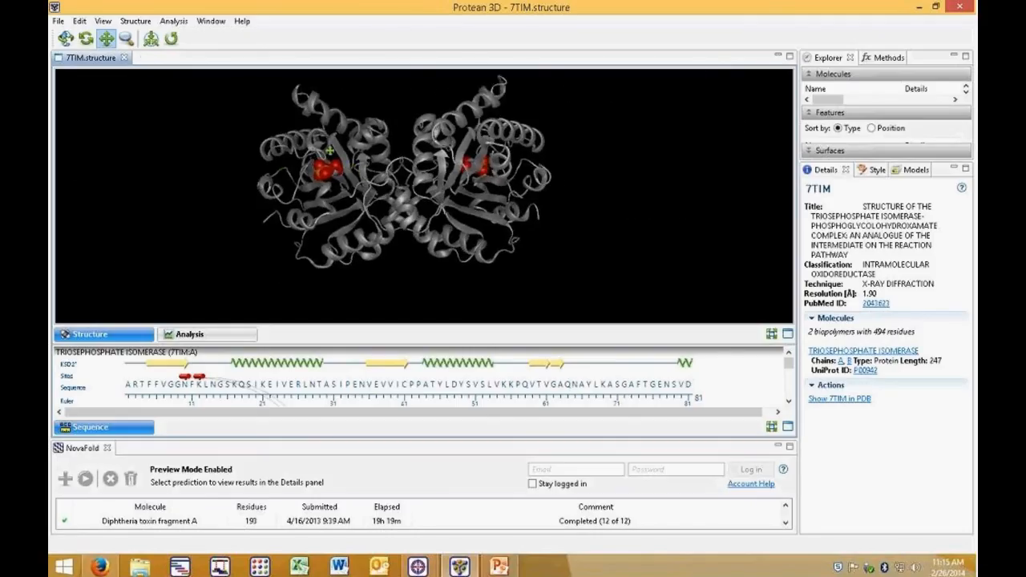
{"action": "left_click", "coordinate": [86, 39]}
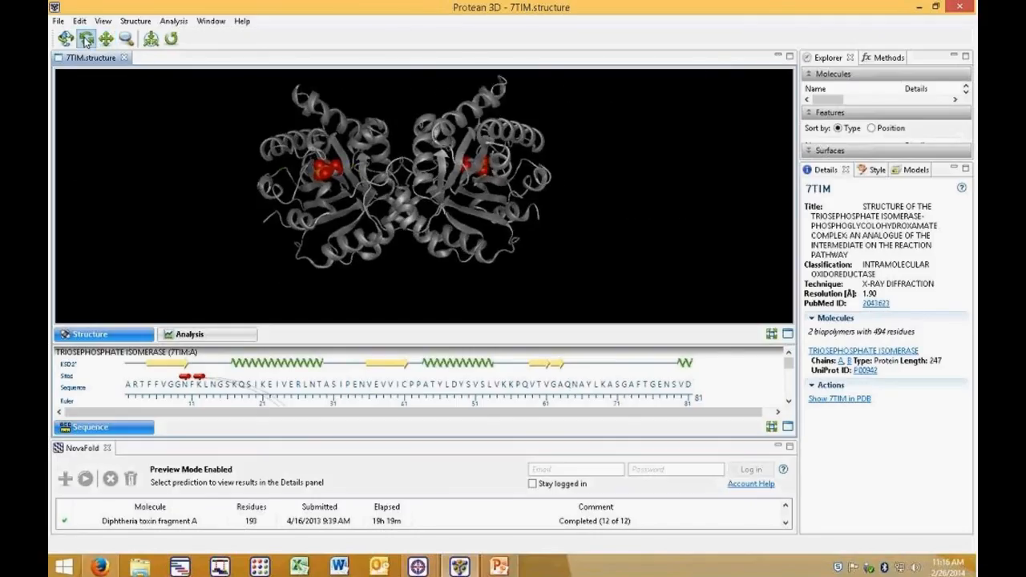
{"action": "left_click_drag", "start_coordinate": [505, 229], "coordinate": [344, 130]}
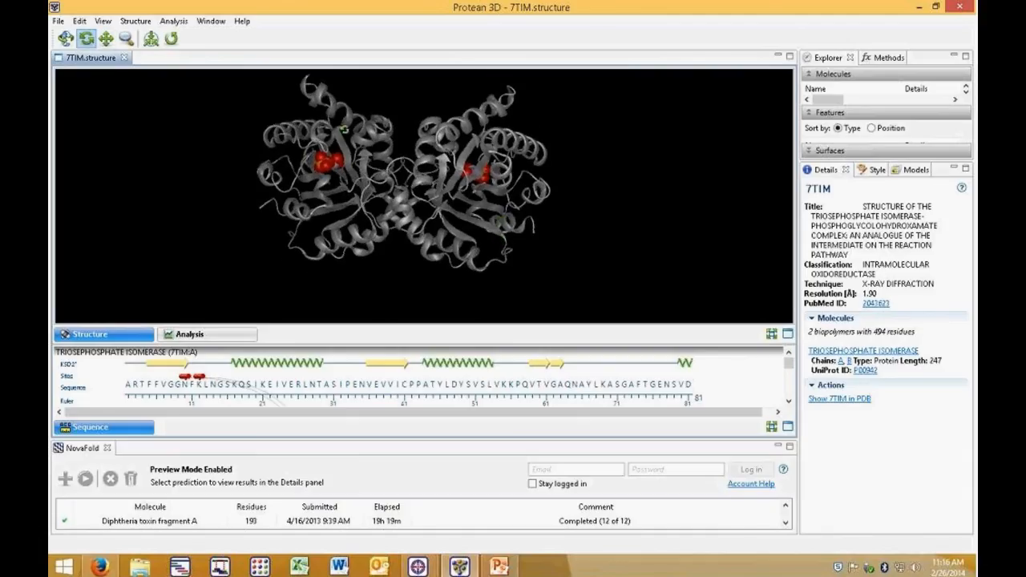
{"action": "left_click", "coordinate": [65, 40]}
{"action": "left_click_drag", "start_coordinate": [346, 184], "coordinate": [455, 217]}
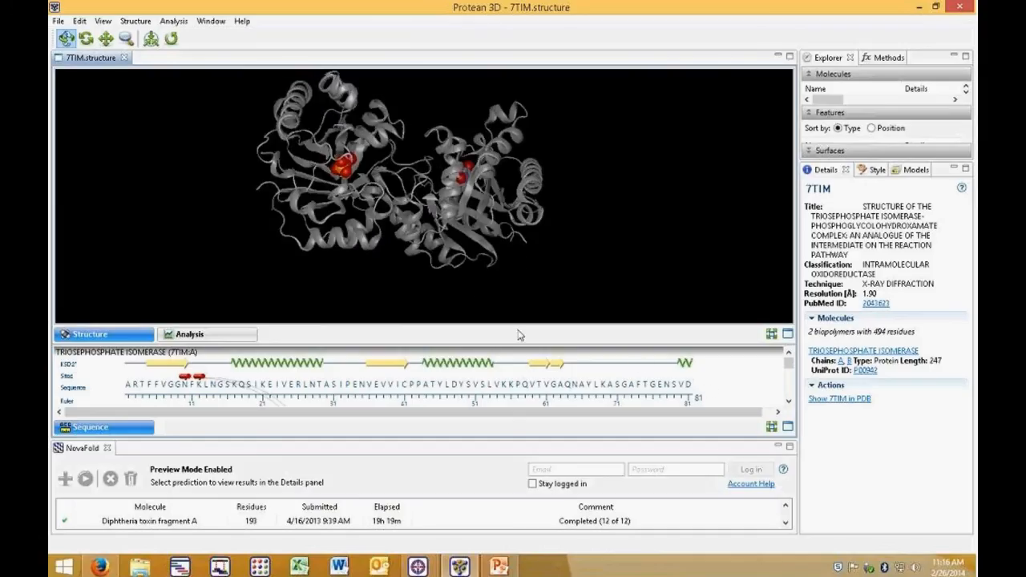
Step: Select a residue in the structure to view its details, deselect it, and reset the structure view
{"action": "left_click", "coordinate": [353, 246]}
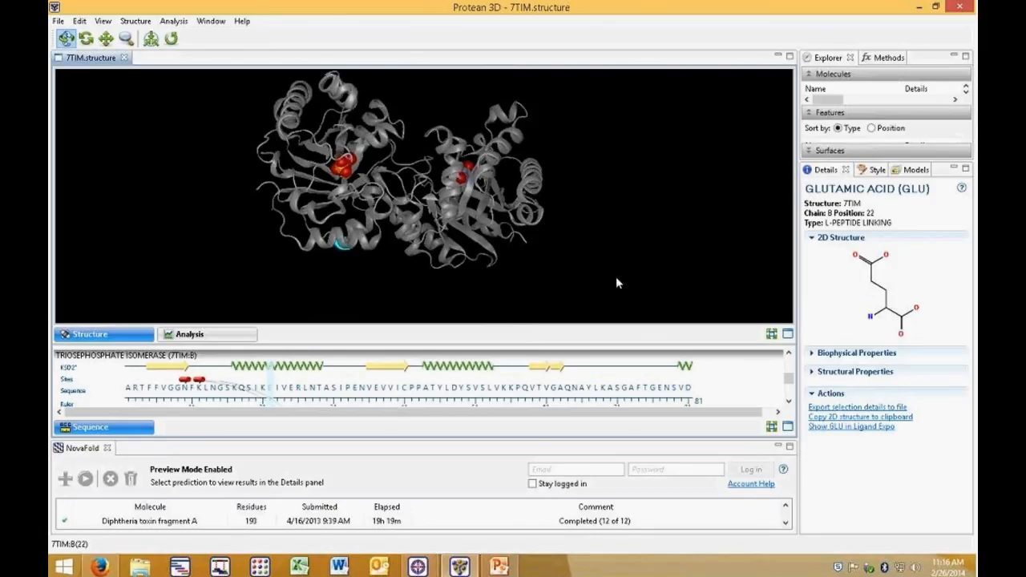
{"action": "left_click", "coordinate": [586, 307]}
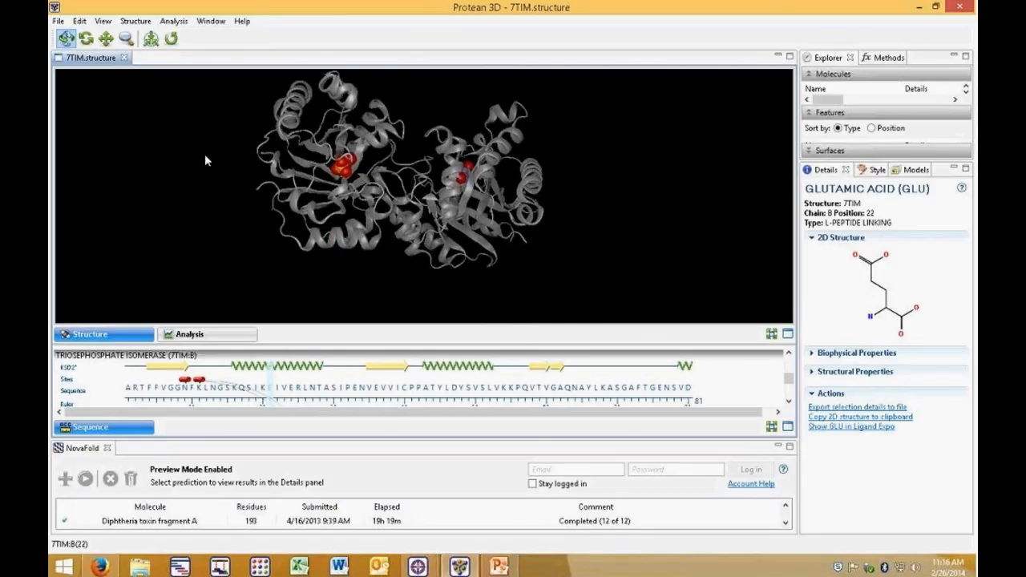
{"action": "left_click", "coordinate": [170, 40]}
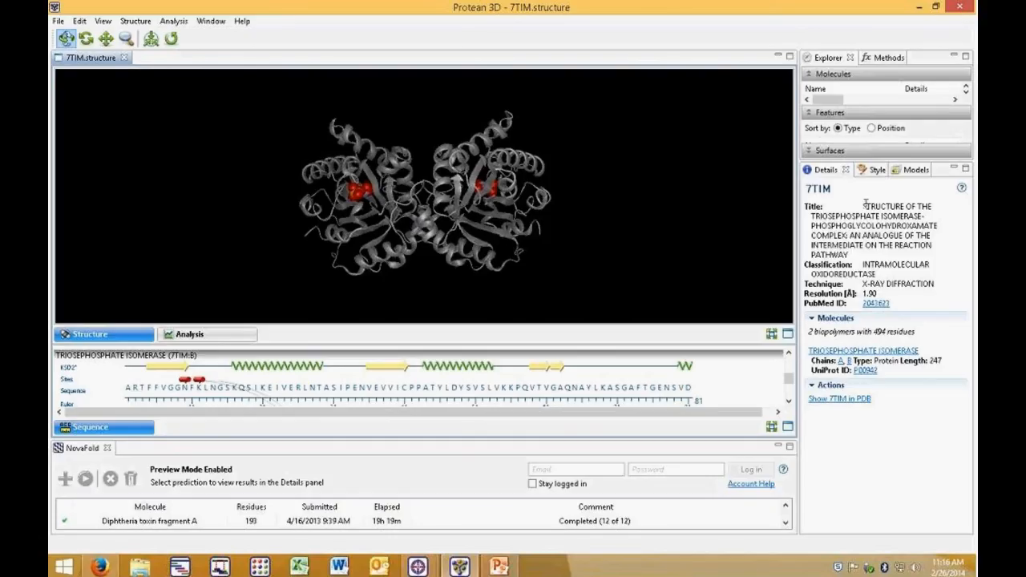
Step: Open the Style rendering options and try a Ball and stick backbone, then return it to Ribbon (cartoon)
{"action": "left_click", "coordinate": [873, 170]}
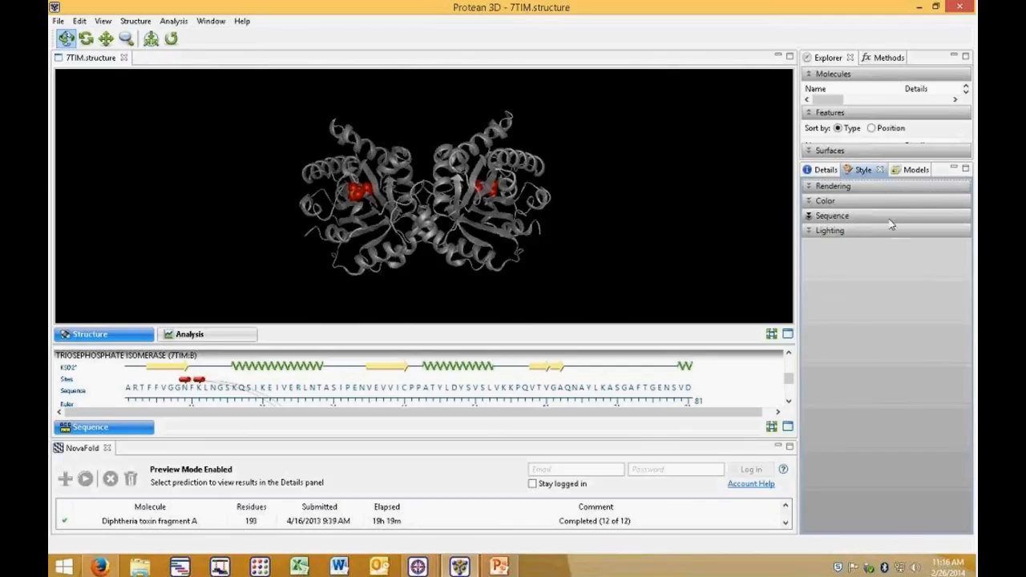
{"action": "left_click", "coordinate": [810, 188]}
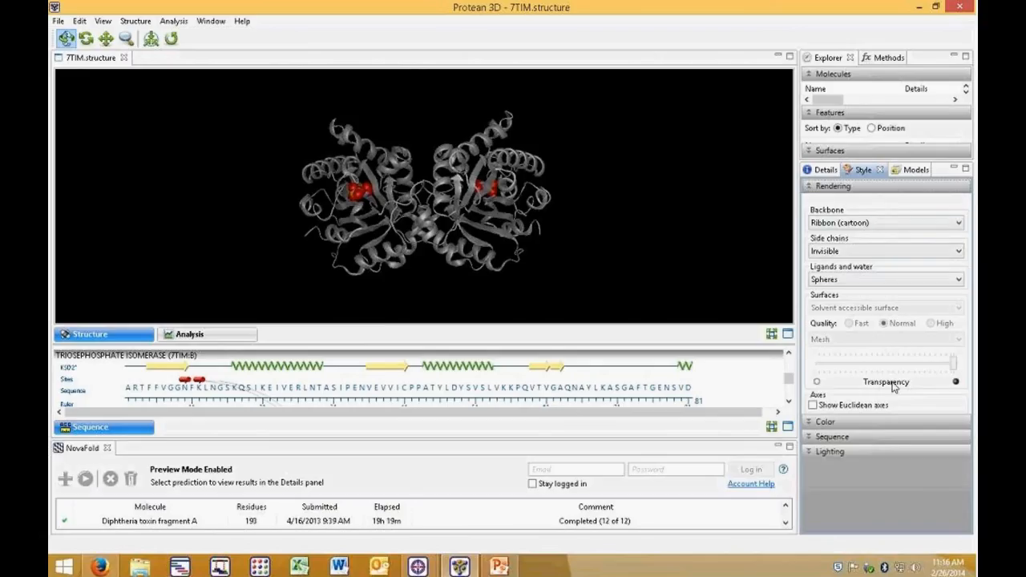
{"action": "left_click", "coordinate": [882, 224]}
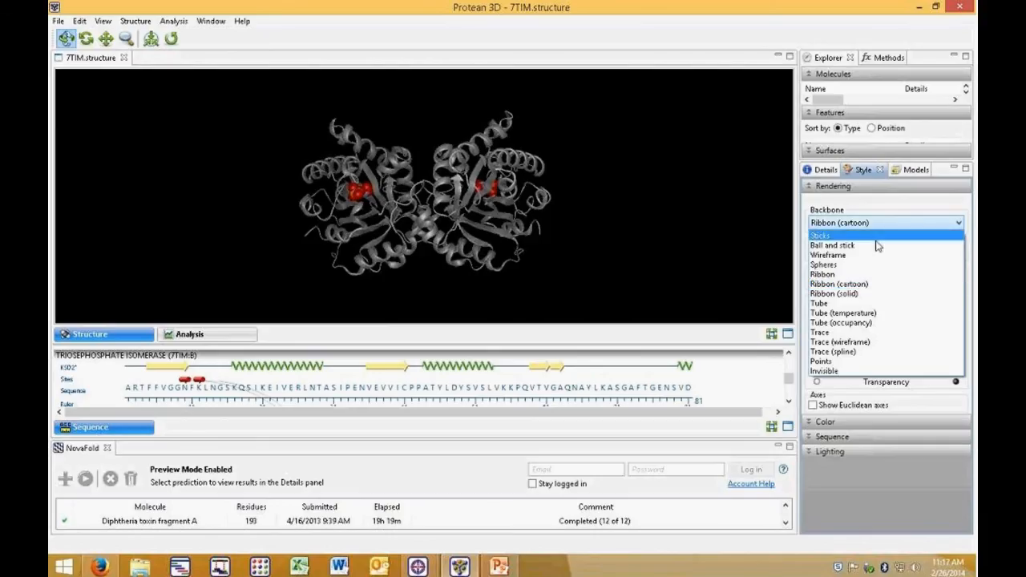
{"action": "left_click", "coordinate": [875, 245]}
{"action": "left_click", "coordinate": [871, 226]}
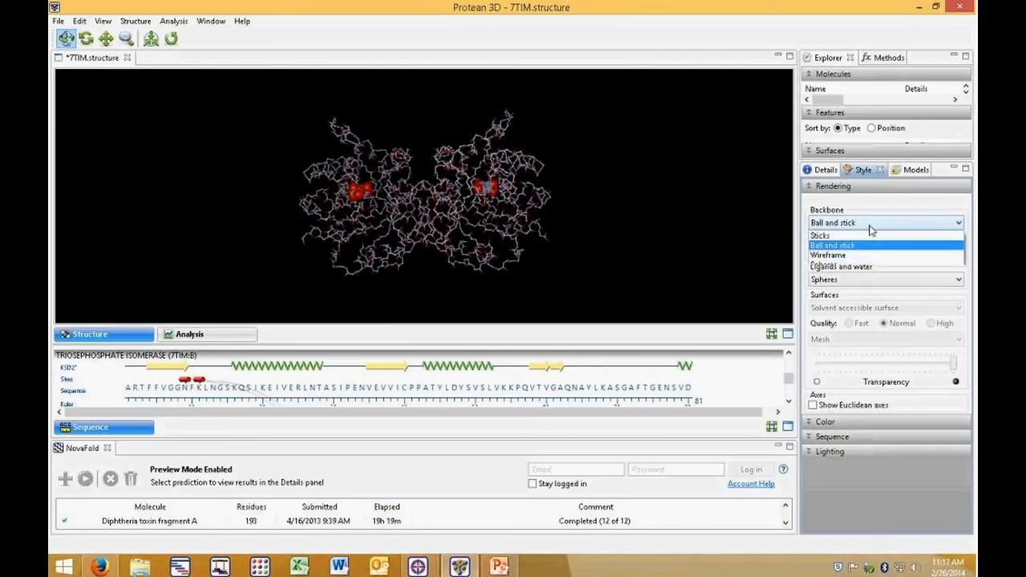
{"action": "left_click", "coordinate": [866, 285]}
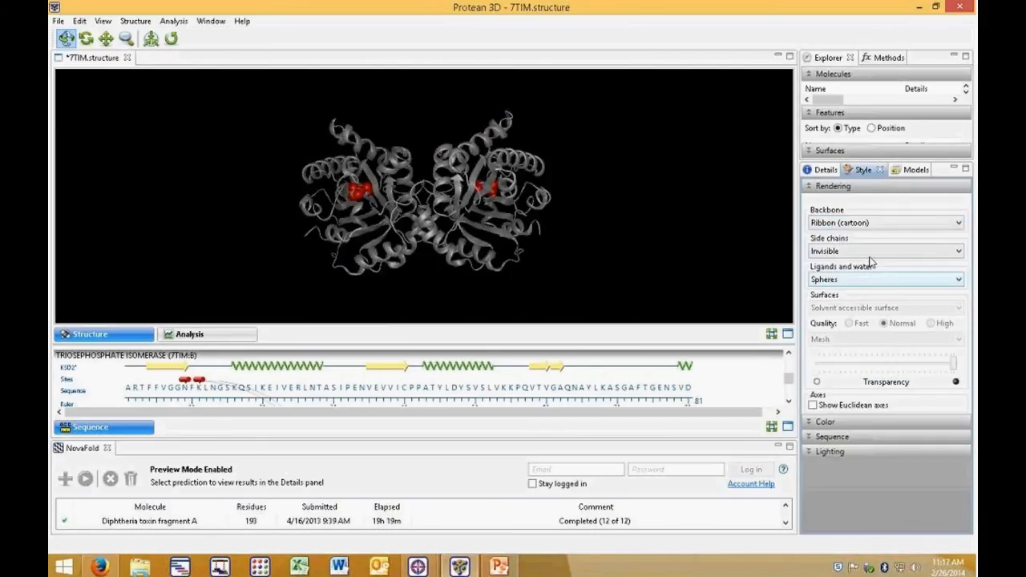
Step: Set the side chains to Ball and stick, then back to Invisible
{"action": "left_click", "coordinate": [871, 253]}
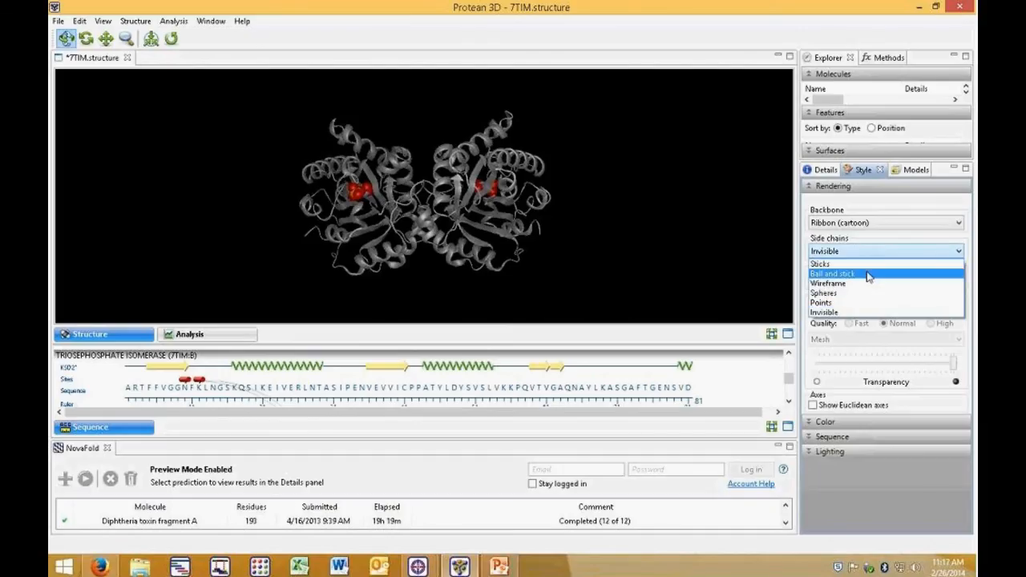
{"action": "left_click", "coordinate": [869, 275]}
{"action": "left_click", "coordinate": [870, 252]}
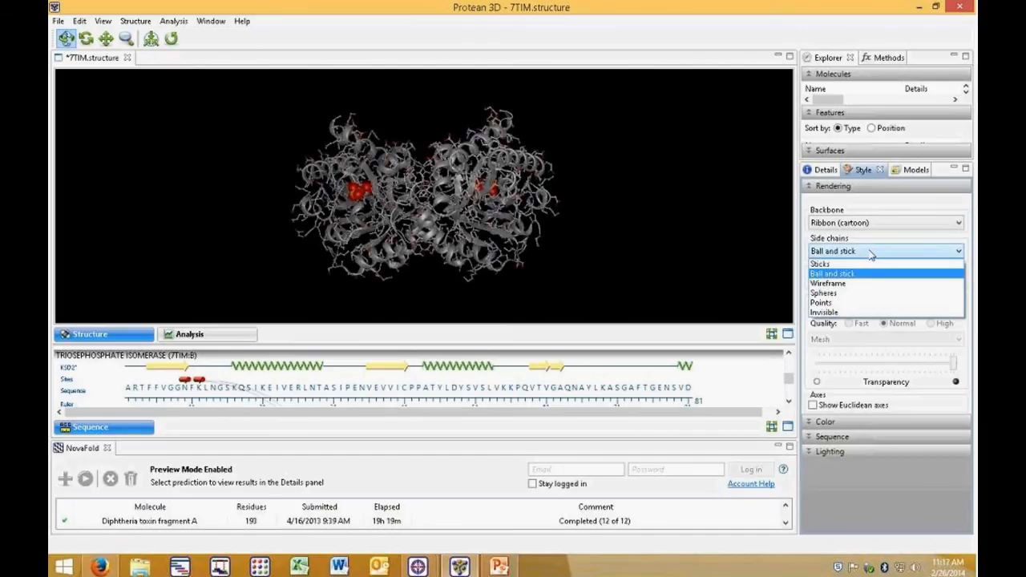
{"action": "left_click", "coordinate": [865, 313]}
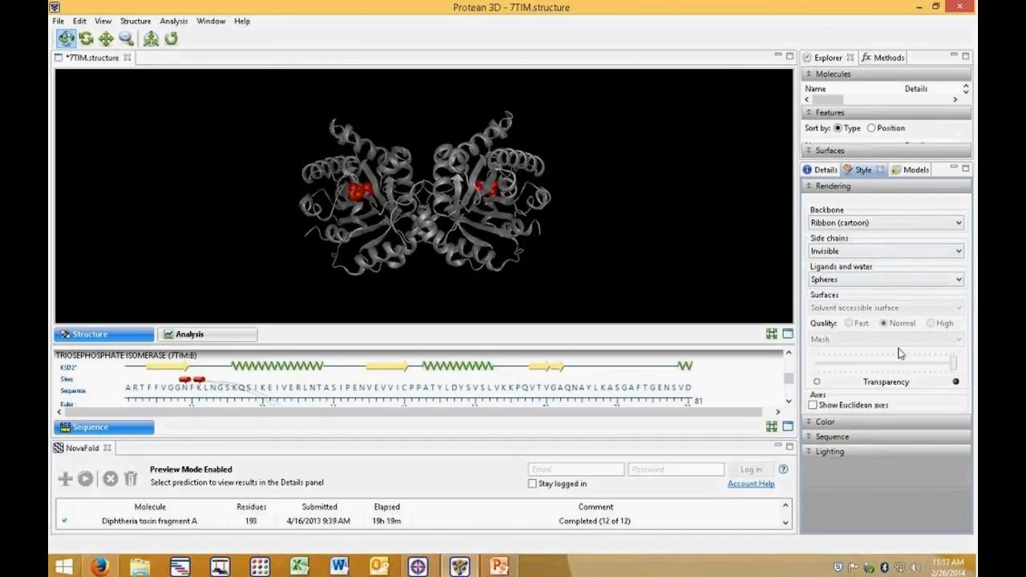
Step: Expand the Color, Sequence and Lighting style sections to review their options
{"action": "left_click", "coordinate": [813, 421]}
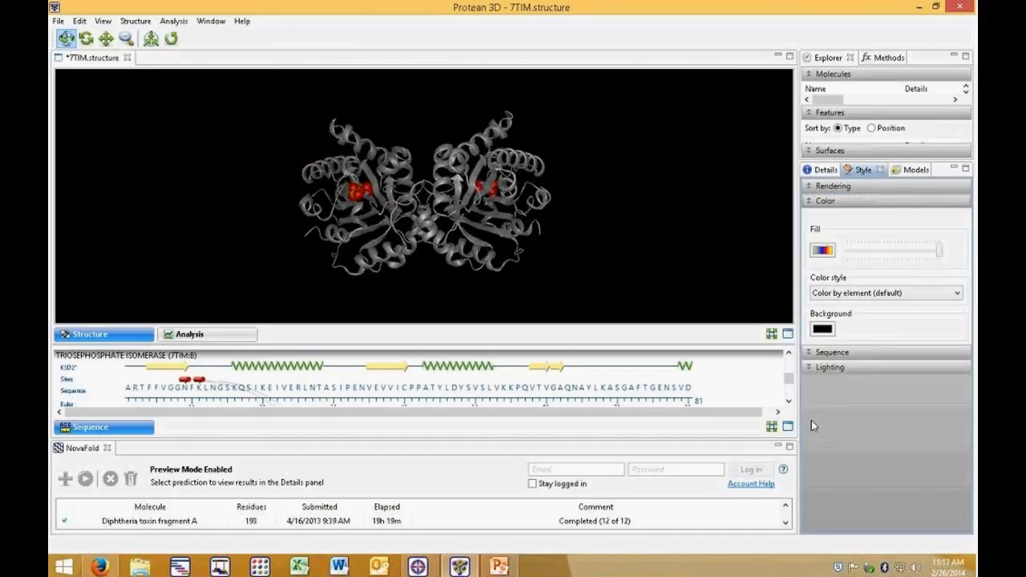
{"action": "left_click", "coordinate": [810, 353]}
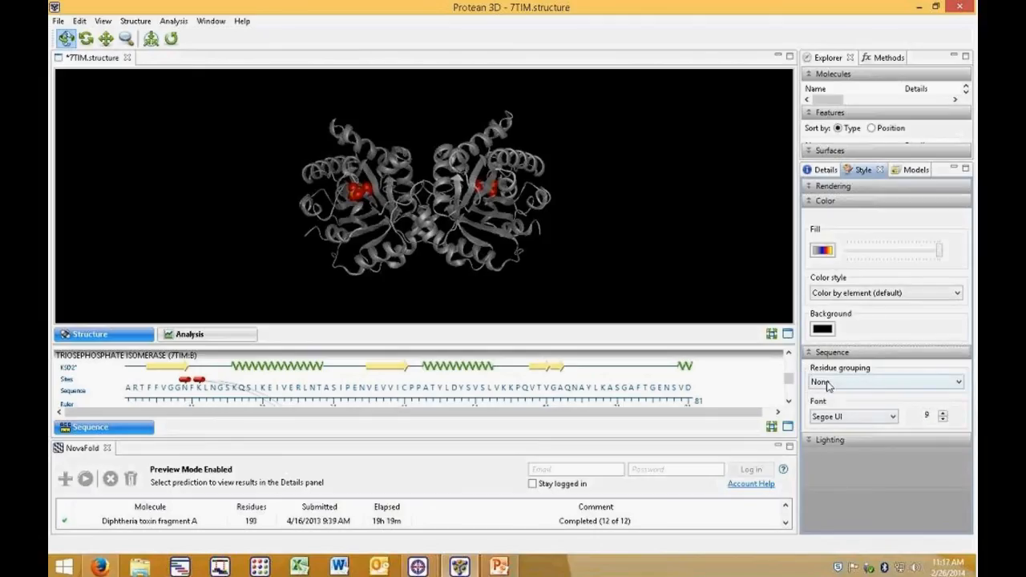
{"action": "left_click", "coordinate": [816, 440]}
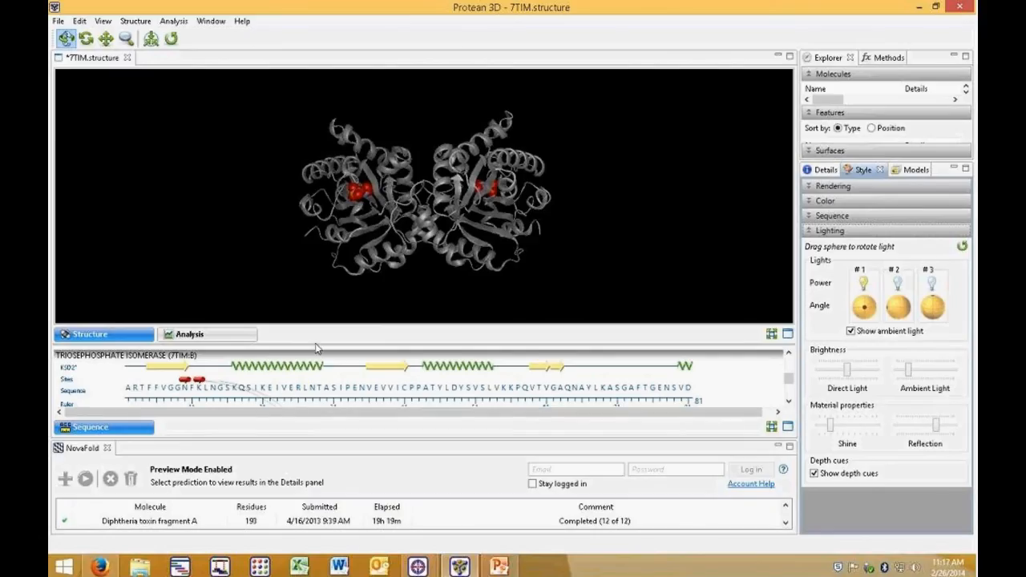
Step: Enlarge the sequence pane, select a helix in the sequence to highlight it in 3D, deselect it, and restore the pane
{"action": "left_click_drag", "start_coordinate": [316, 340], "coordinate": [317, 265]}
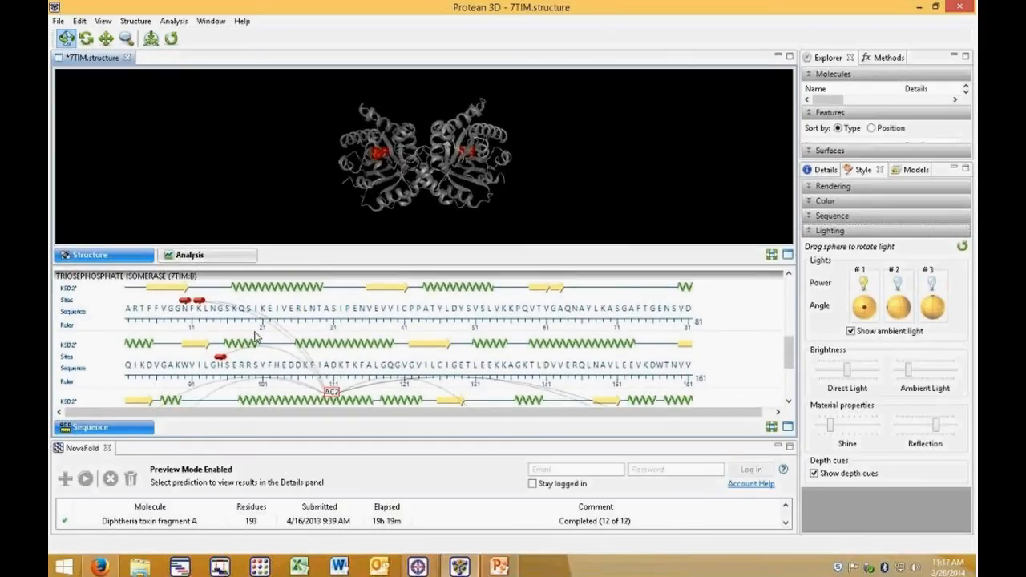
{"action": "left_click", "coordinate": [284, 291]}
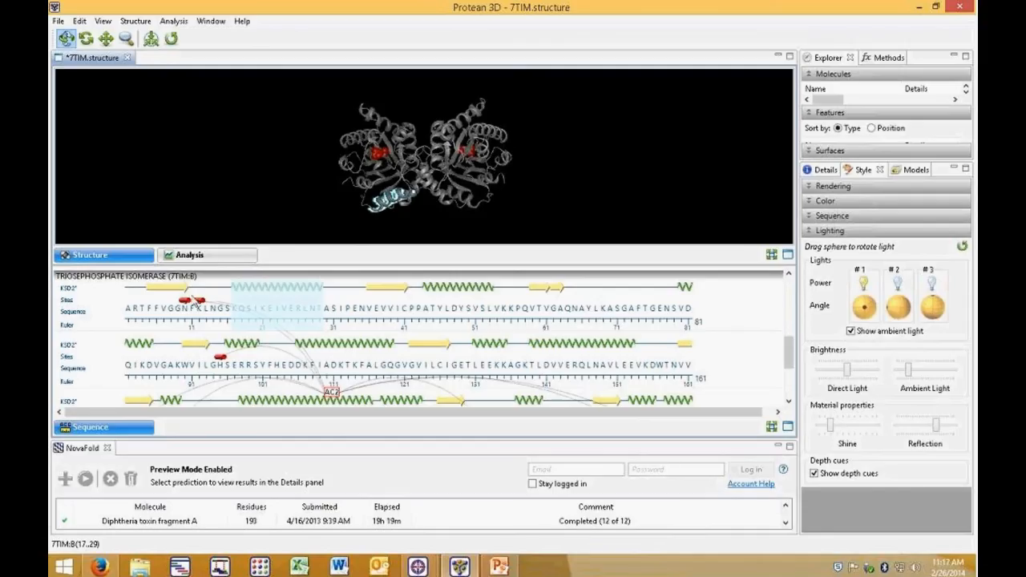
{"action": "left_click", "coordinate": [200, 308]}
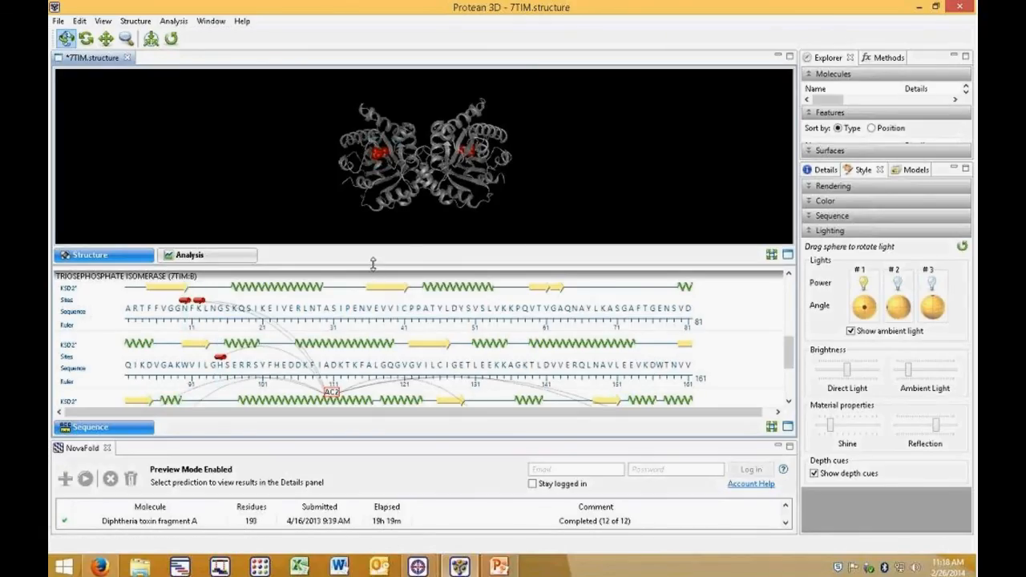
{"action": "left_click_drag", "start_coordinate": [373, 263], "coordinate": [373, 358]}
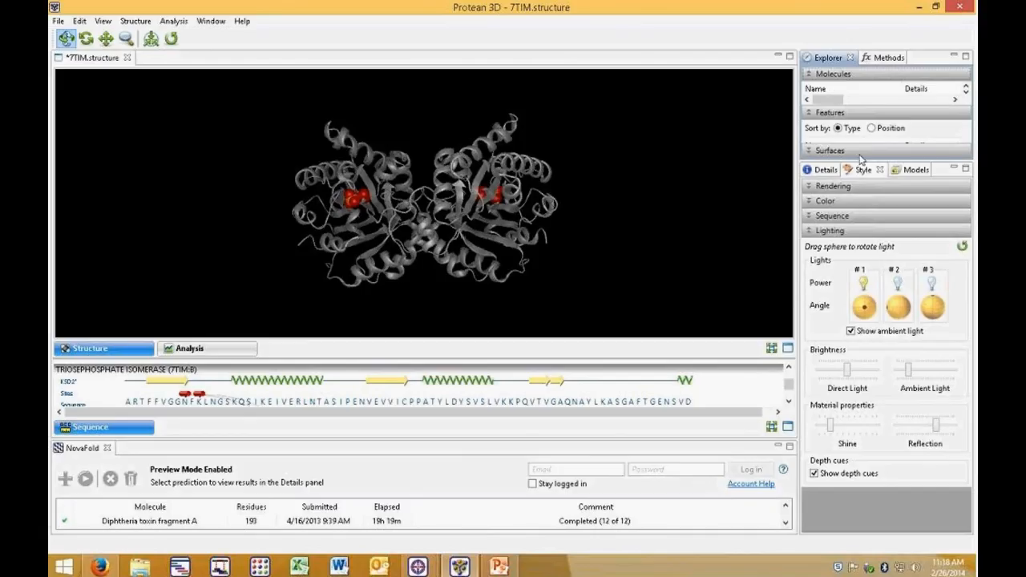
Step: Expand the Molecules list, select chain A, hide it and show it again, then clear the selection
{"action": "left_click_drag", "start_coordinate": [857, 157], "coordinate": [854, 417]}
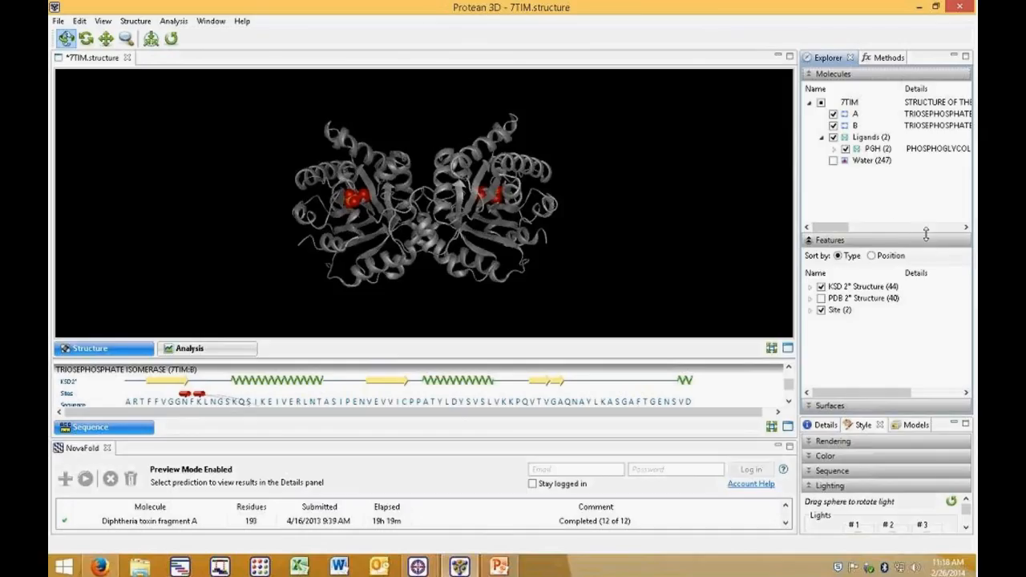
{"action": "left_click", "coordinate": [862, 115]}
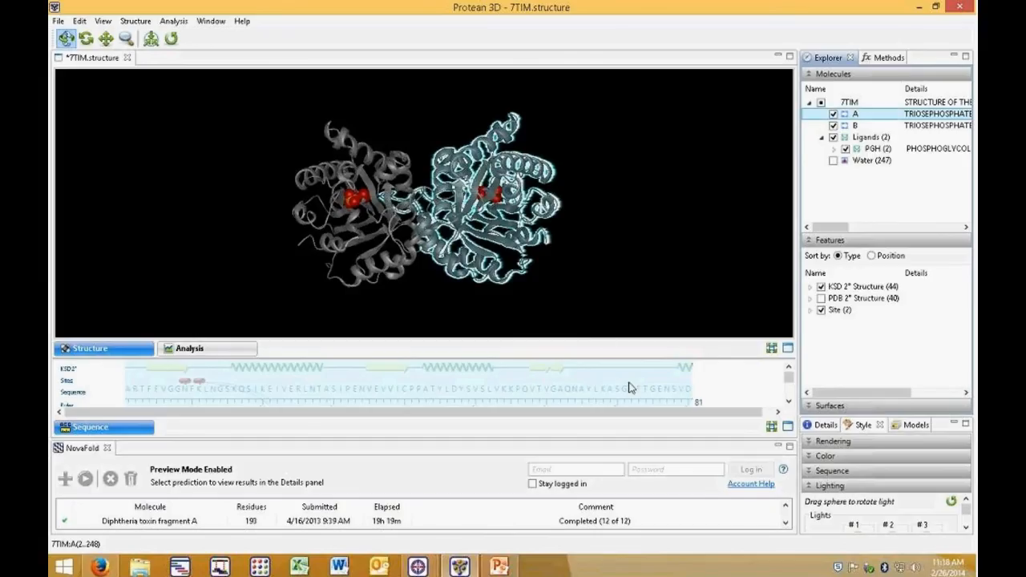
{"action": "left_click", "coordinate": [833, 114]}
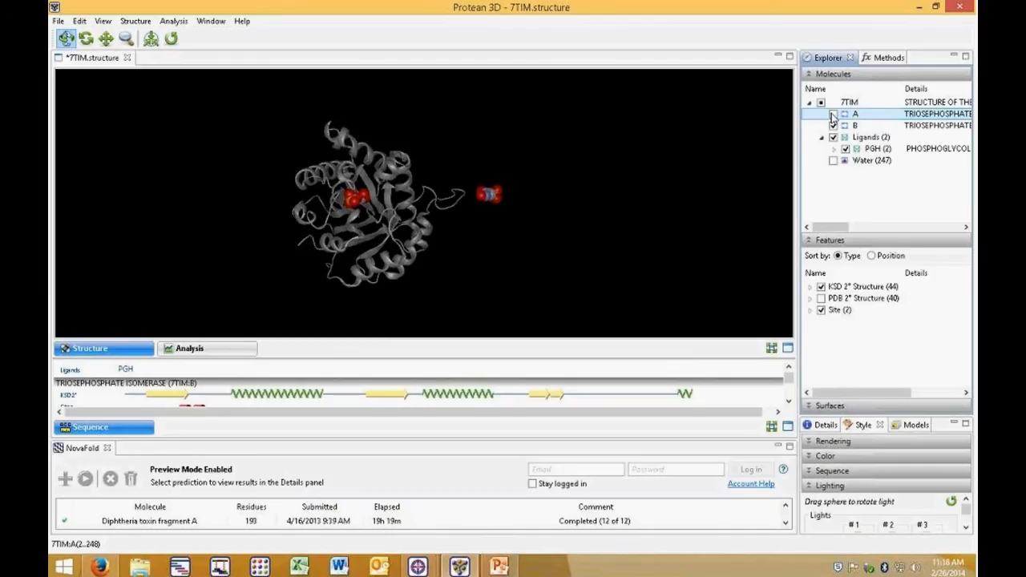
{"action": "left_click", "coordinate": [833, 115]}
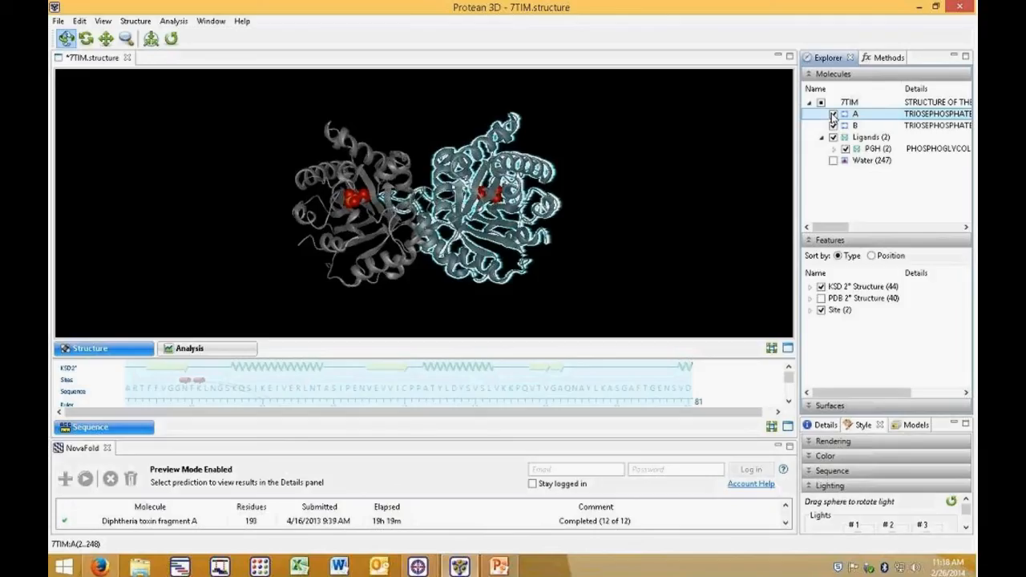
{"action": "left_click", "coordinate": [662, 210]}
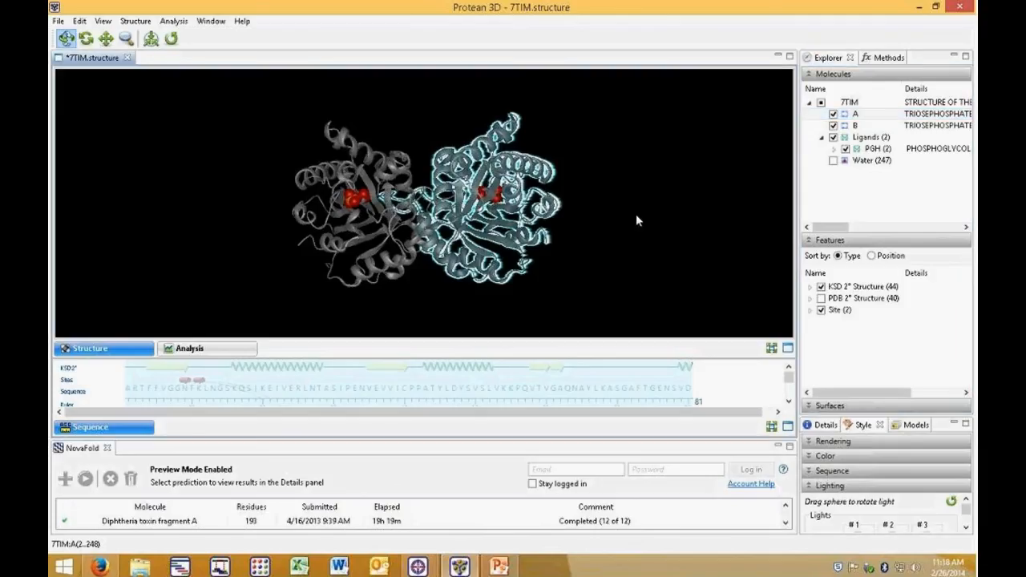
{"action": "left_click", "coordinate": [637, 217]}
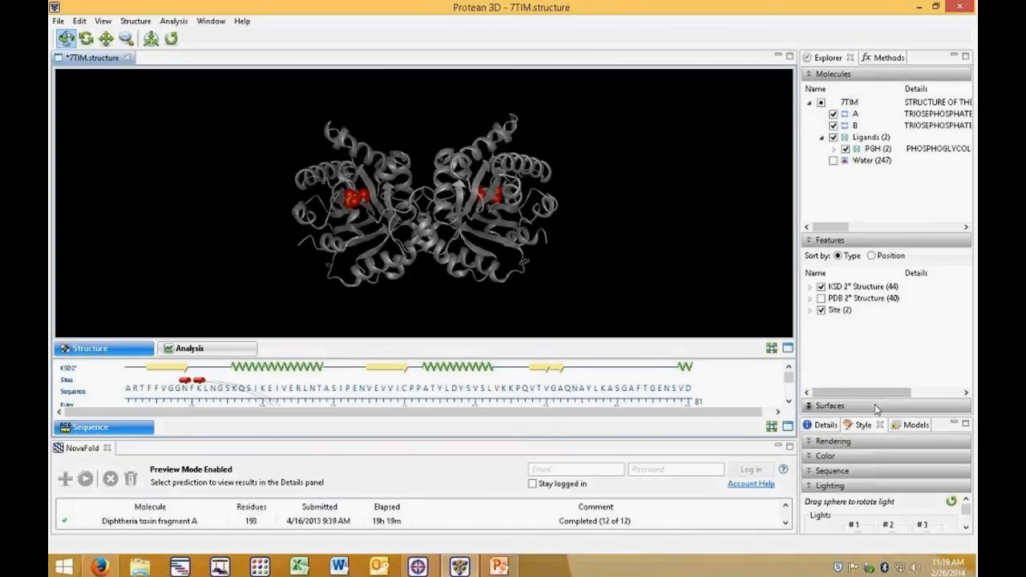
Step: Open the Details panel and select helices, strands and single residues in the sequence to view their details, then deselect
{"action": "left_click_drag", "start_coordinate": [881, 414], "coordinate": [829, 231]}
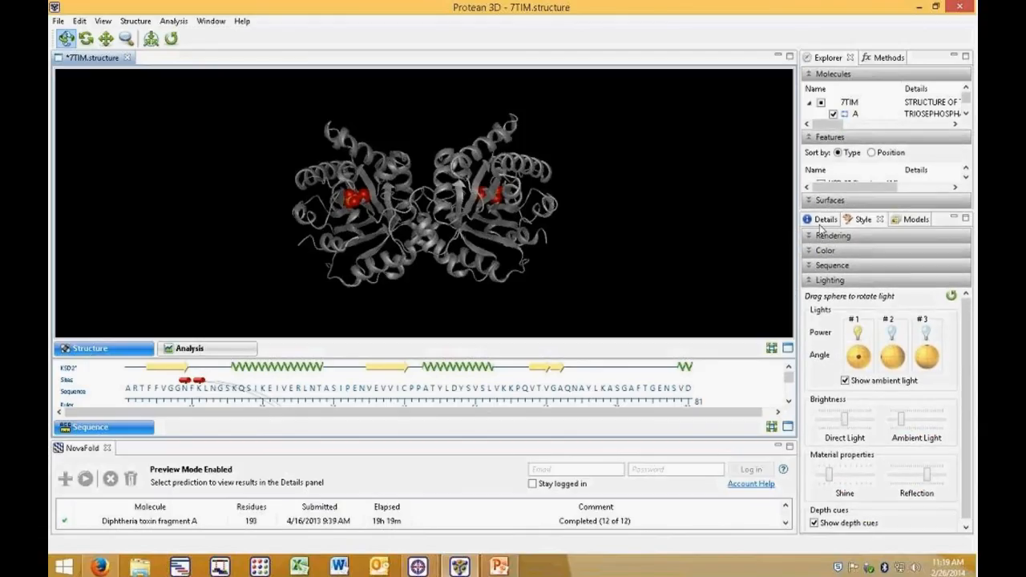
{"action": "left_click", "coordinate": [824, 220]}
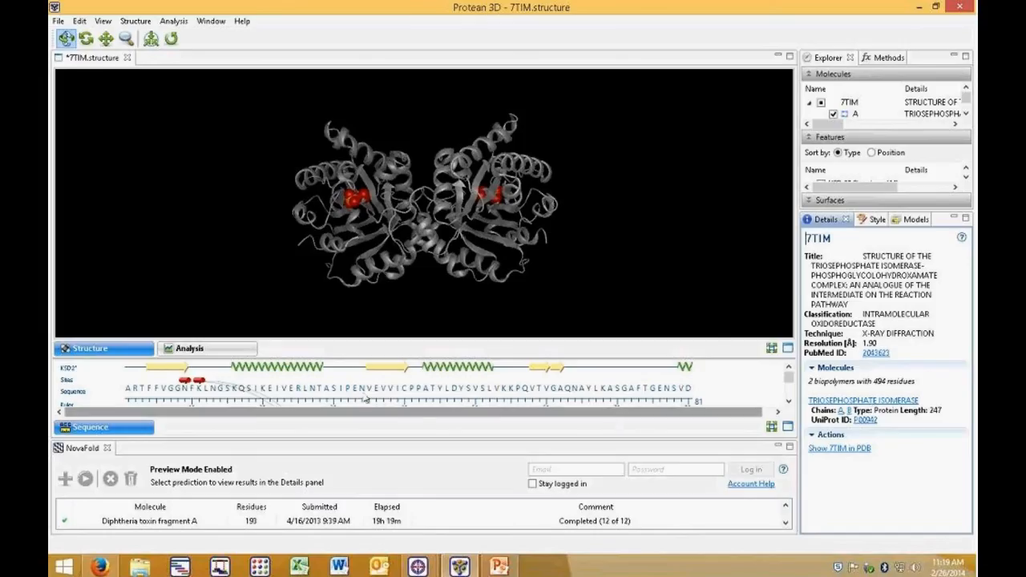
{"action": "left_click", "coordinate": [301, 374]}
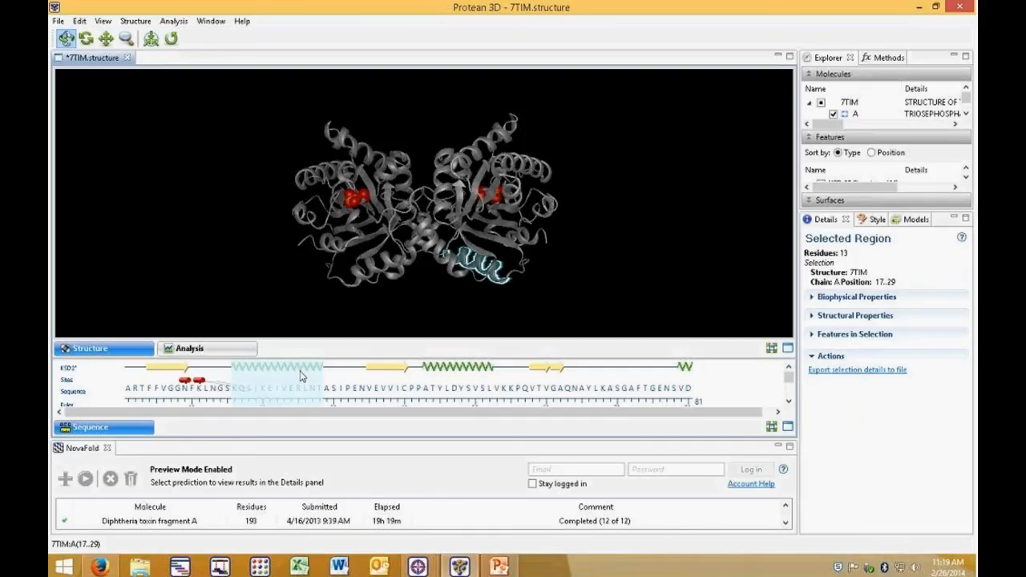
{"action": "left_click", "coordinate": [347, 390]}
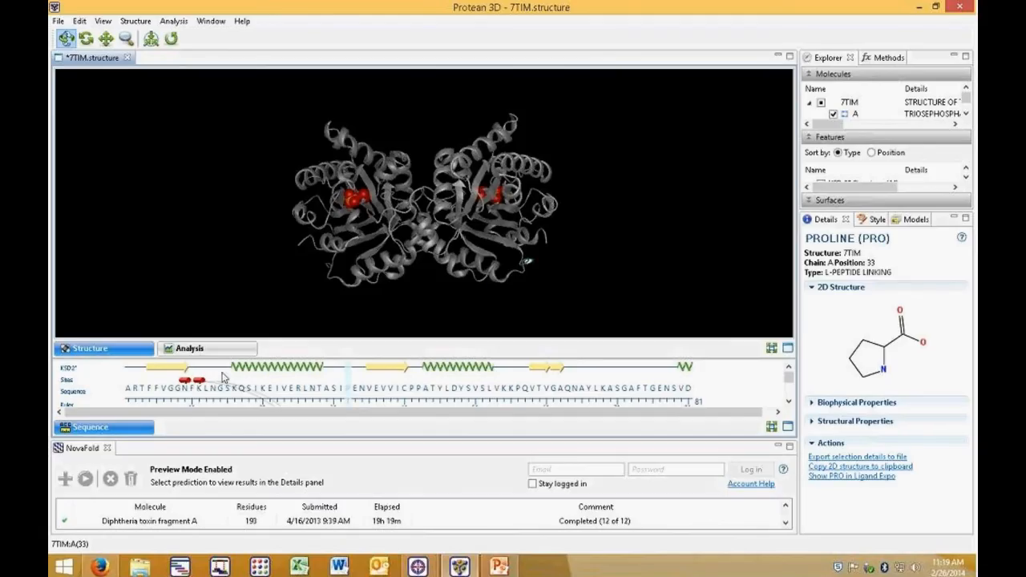
{"action": "left_click", "coordinate": [183, 368]}
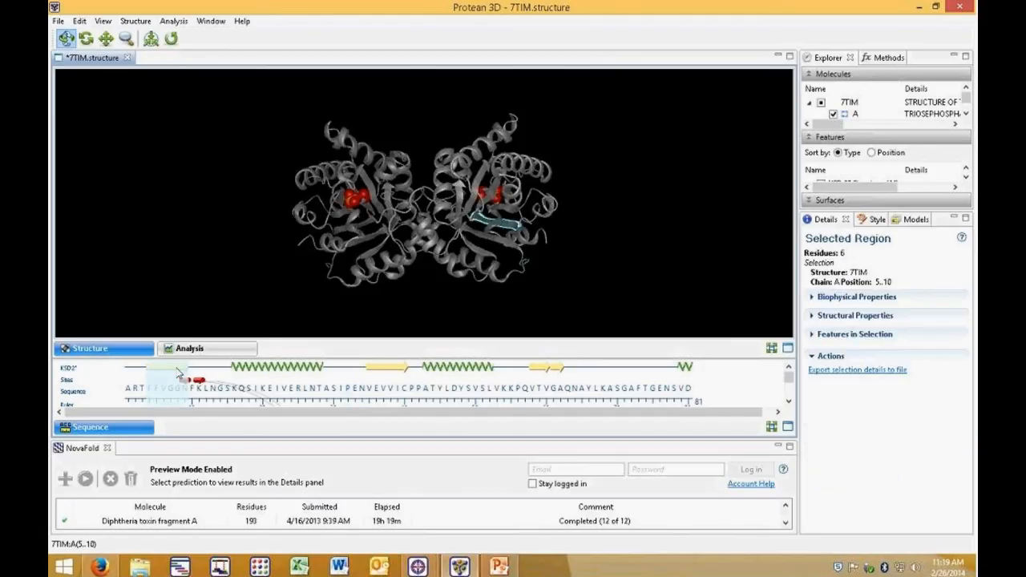
{"action": "left_click", "coordinate": [247, 369]}
{"action": "left_click", "coordinate": [355, 389]}
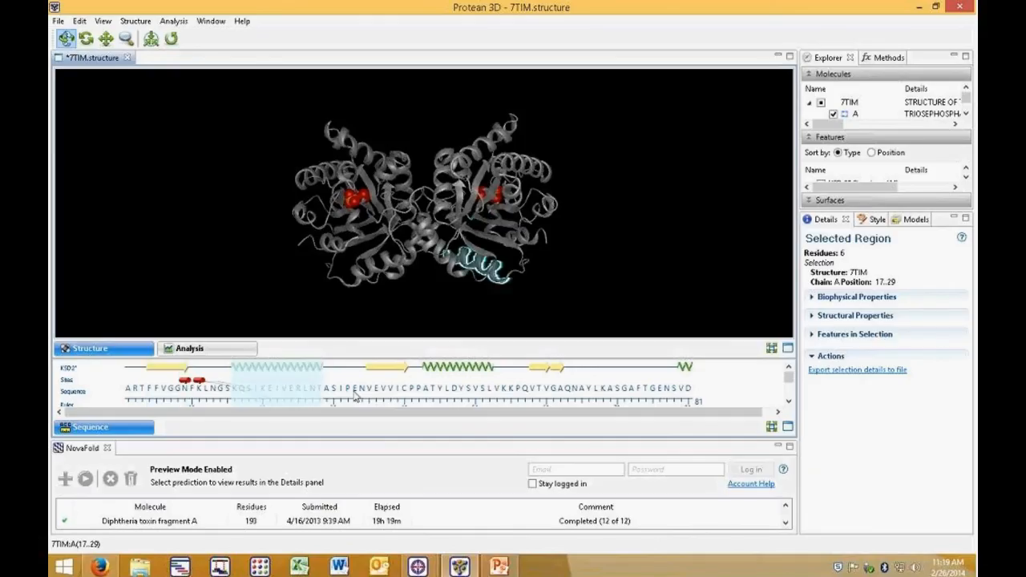
{"action": "left_click", "coordinate": [443, 391]}
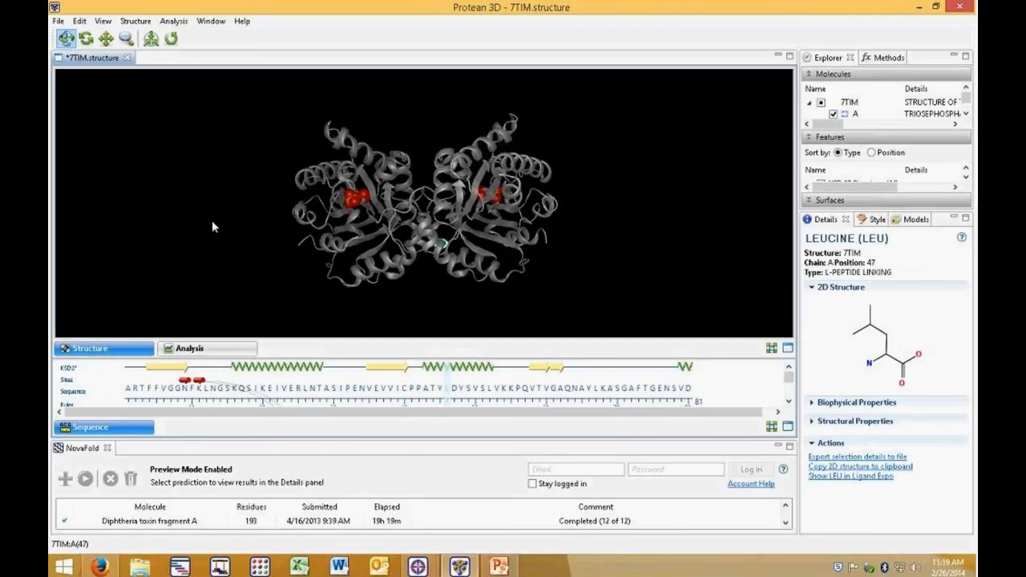
{"action": "left_click", "coordinate": [141, 356]}
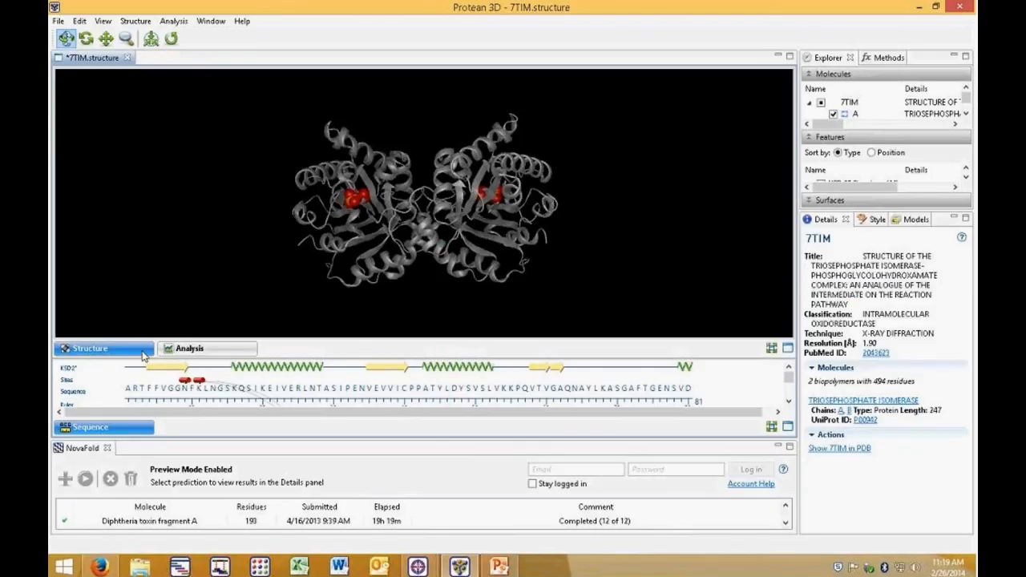
Step: Open the Analysis view and Methods list, and expand the Kyte-Doolittle hydropathy track for chain 7TIM:A
{"action": "left_click", "coordinate": [171, 350]}
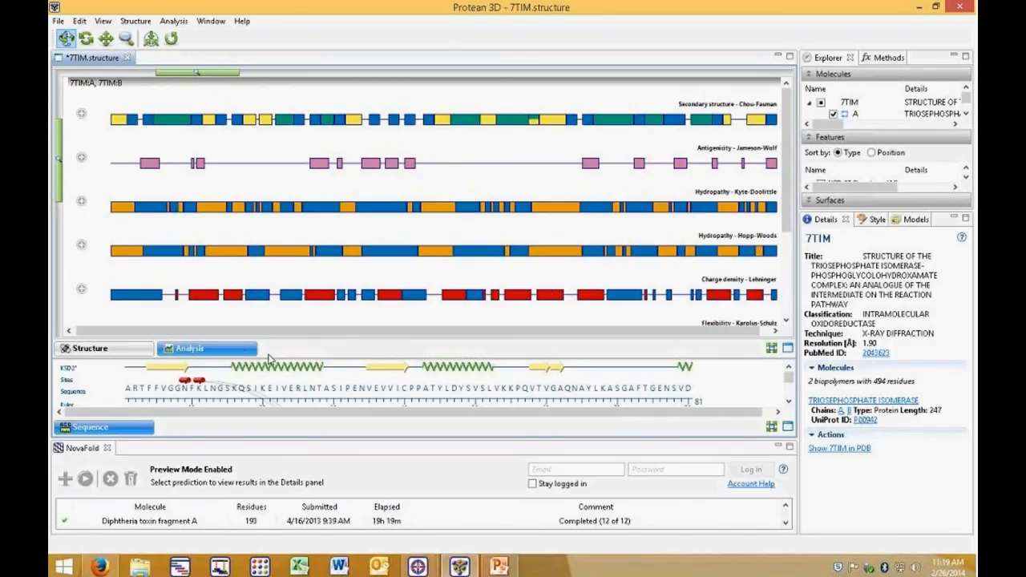
{"action": "left_click", "coordinate": [888, 58]}
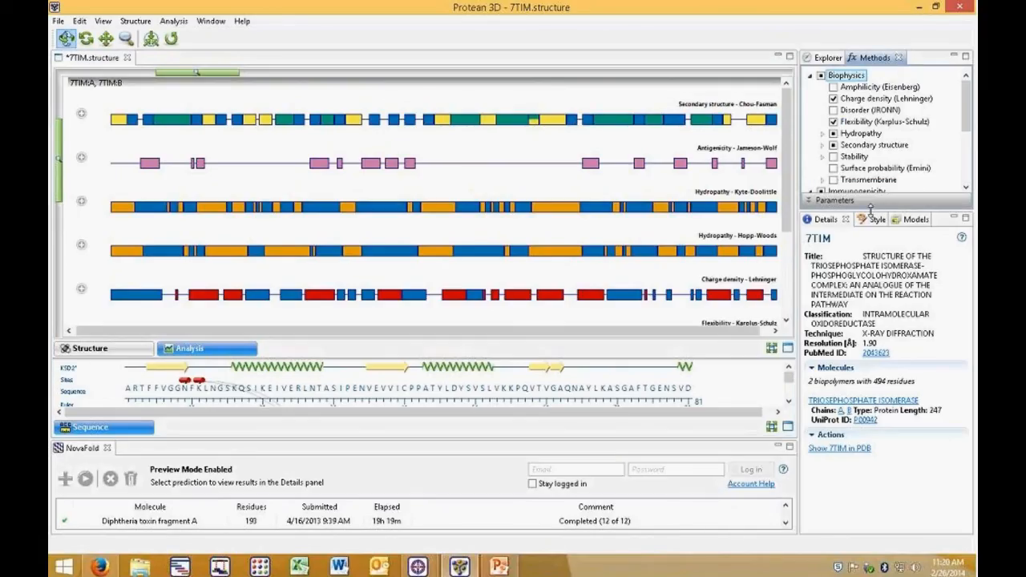
{"action": "left_click_drag", "start_coordinate": [871, 206], "coordinate": [892, 403]}
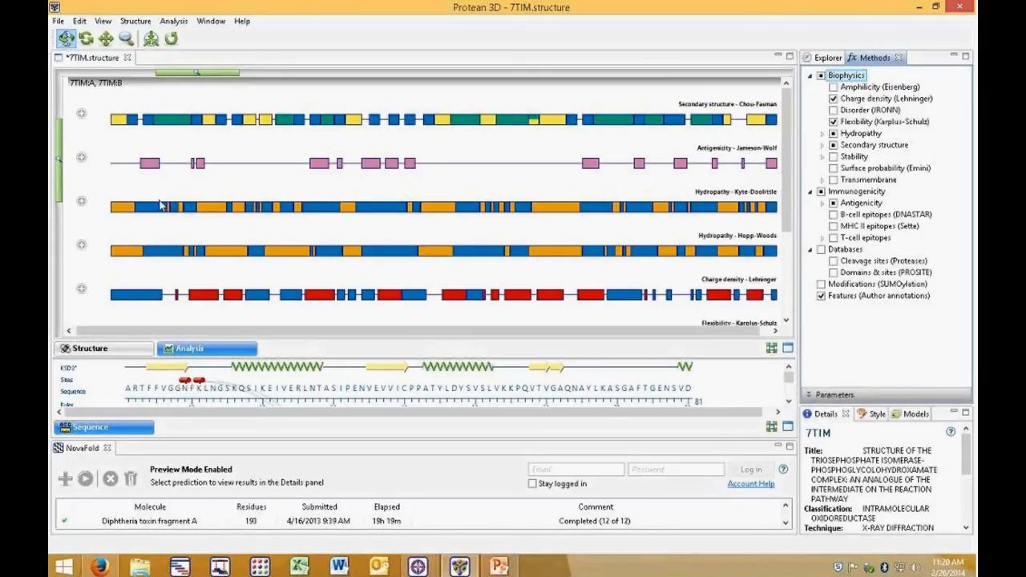
{"action": "left_click", "coordinate": [81, 201]}
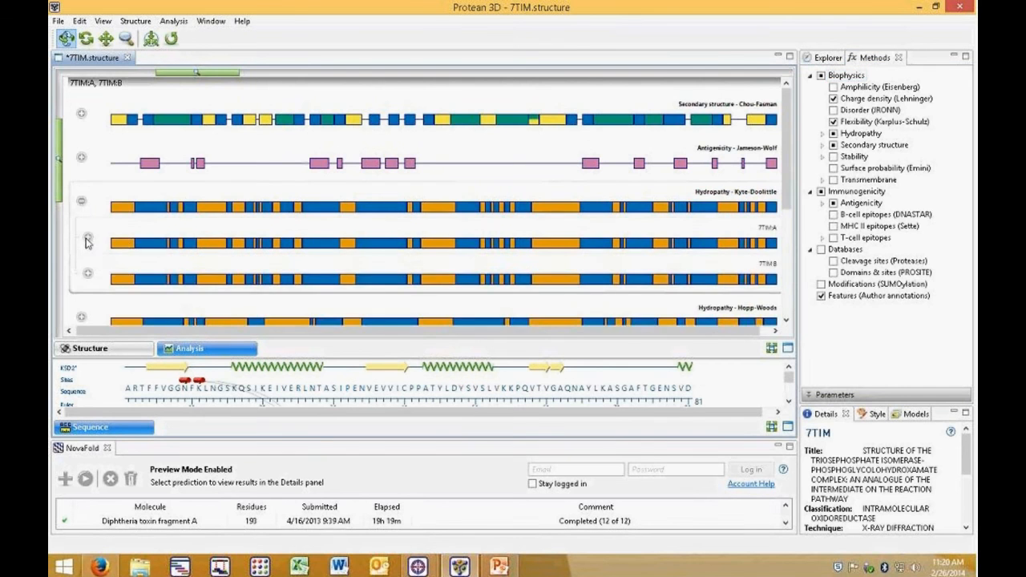
{"action": "left_click", "coordinate": [88, 239]}
{"action": "scroll", "coordinate": [279, 287], "scroll_direction": "down", "scroll_amount": 3}
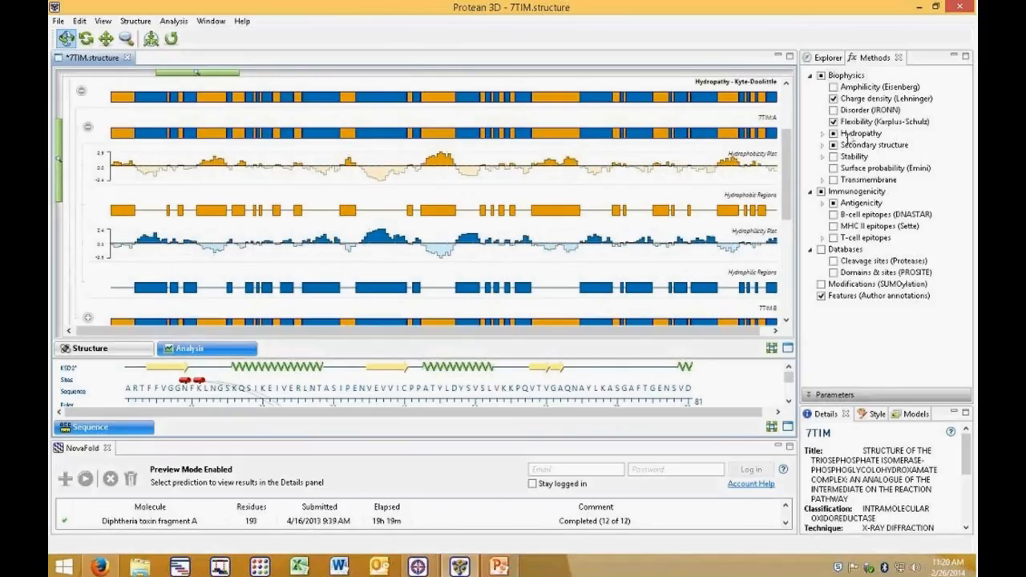
Step: Expand the Parameters section and select the Charge density (Lehninger) method to view its parameters
{"action": "left_click", "coordinate": [874, 98]}
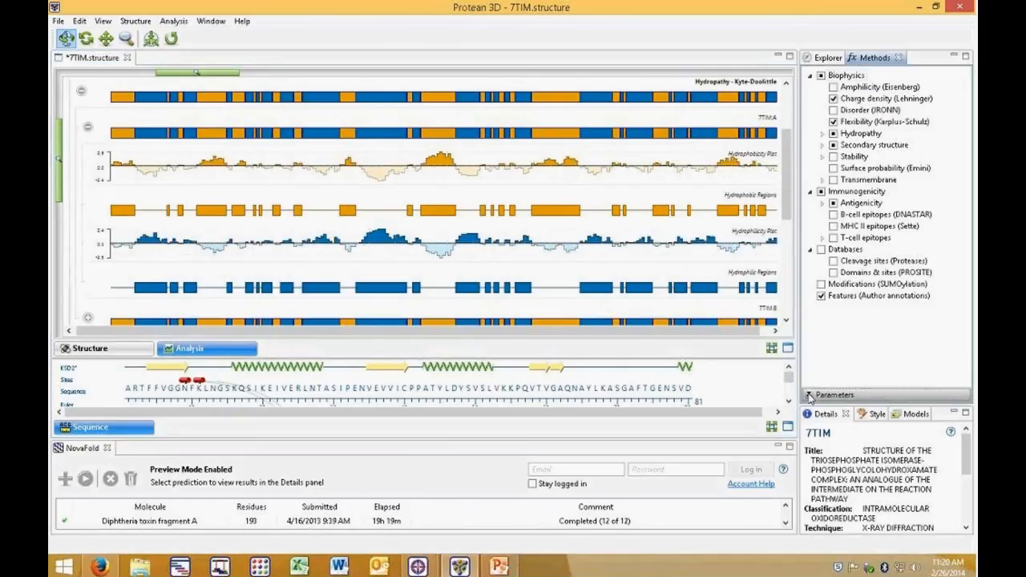
{"action": "left_click", "coordinate": [808, 395]}
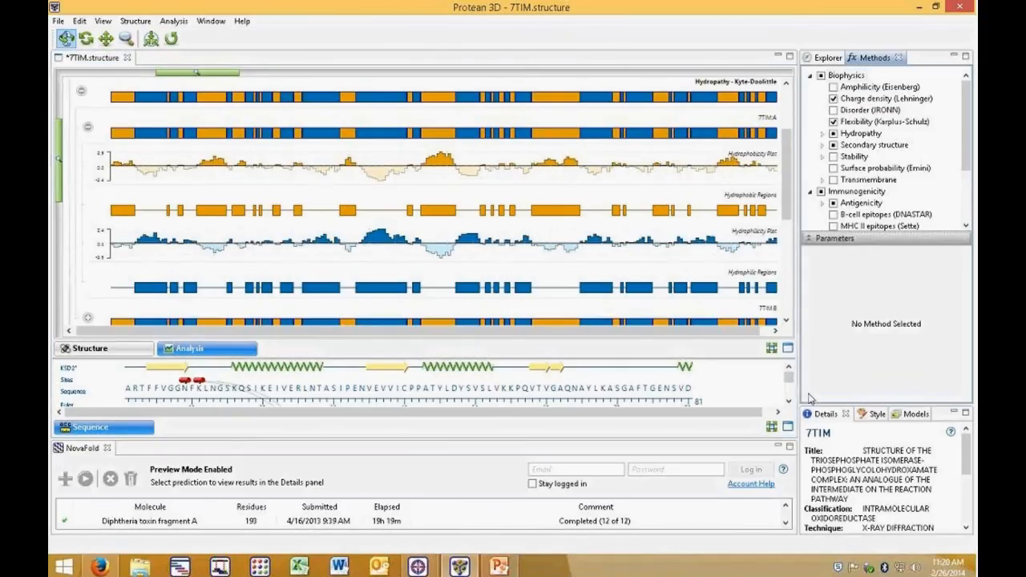
{"action": "left_click", "coordinate": [872, 145]}
{"action": "left_click", "coordinate": [882, 98]}
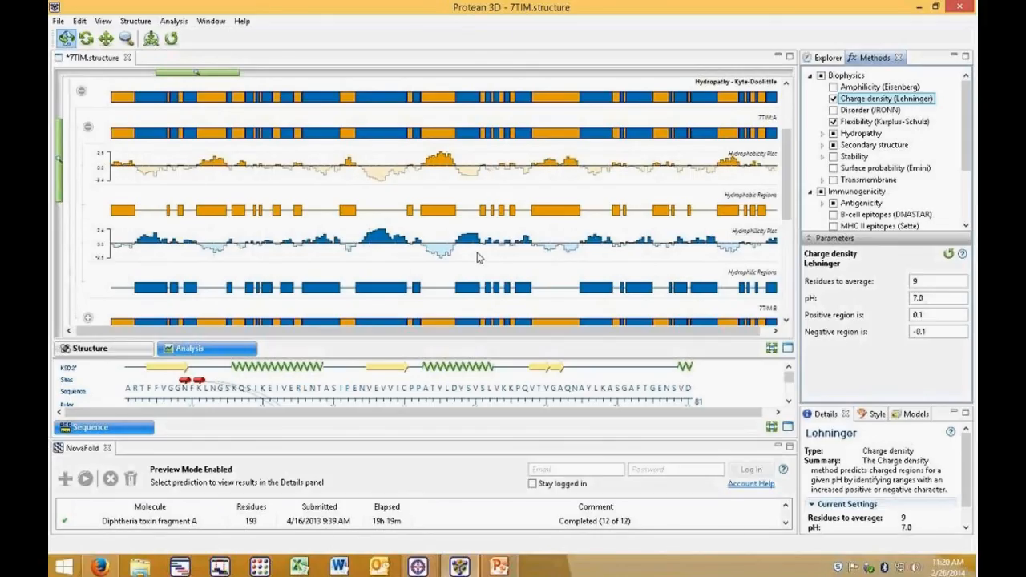
{"action": "scroll", "coordinate": [482, 255], "scroll_direction": "down", "scroll_amount": 3}
{"action": "scroll", "coordinate": [483, 255], "scroll_direction": "up", "scroll_amount": 3}
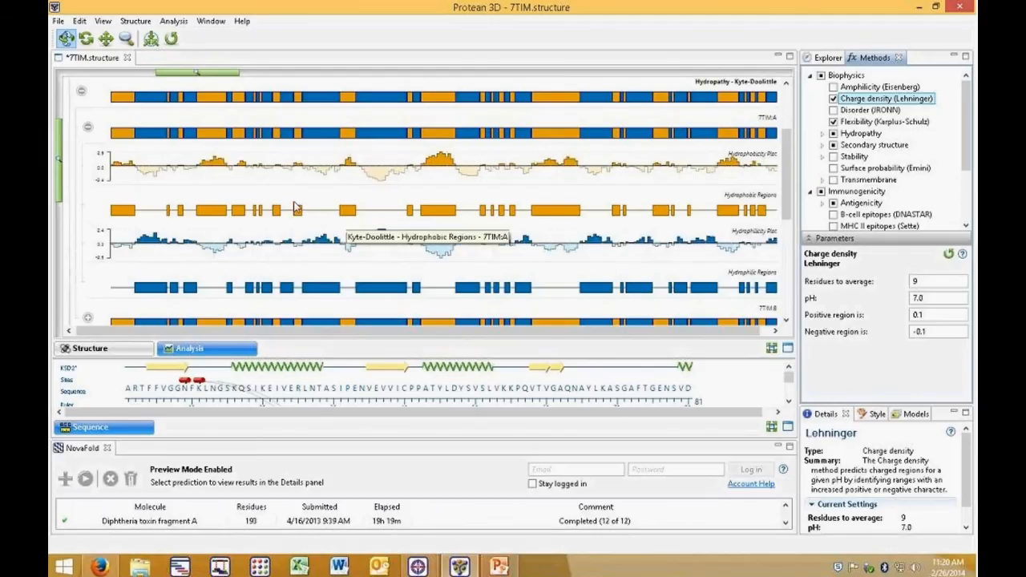
Step: Detach the Analysis view into a separate floating window and reposition it over the structure view
{"action": "left_click", "coordinate": [120, 351]}
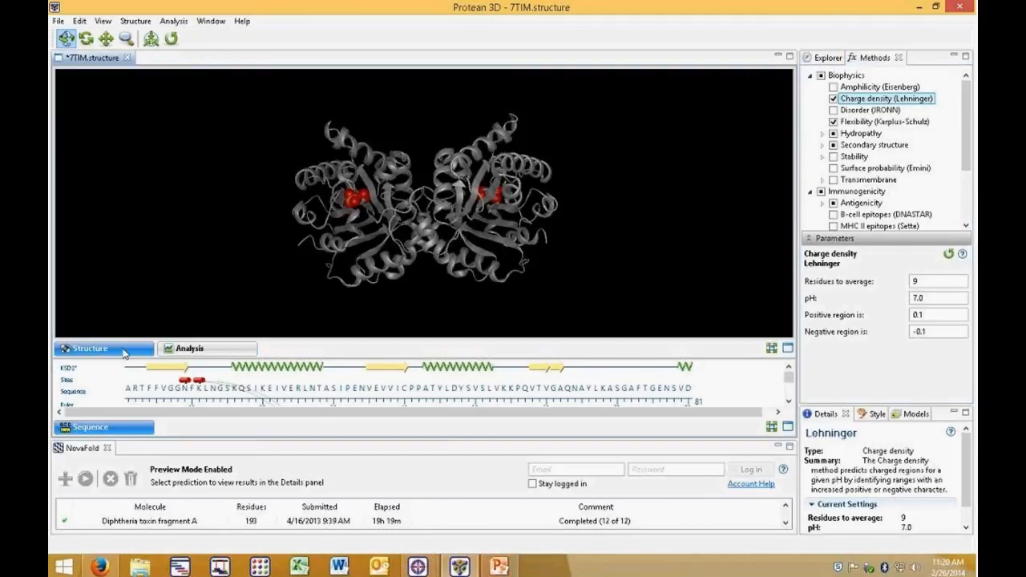
{"action": "left_click", "coordinate": [213, 349]}
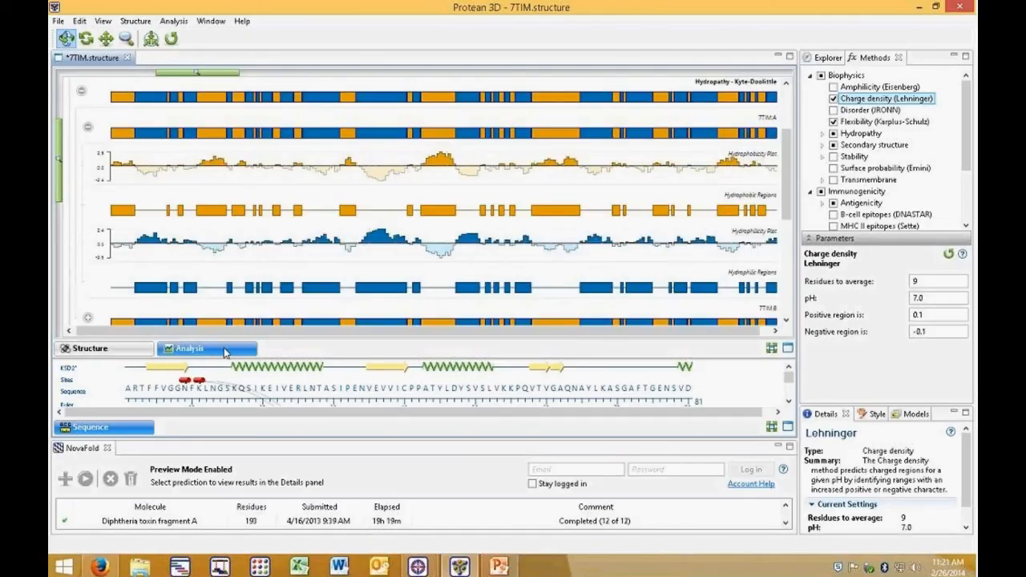
{"action": "right_click", "coordinate": [226, 351]}
{"action": "left_click", "coordinate": [261, 371]}
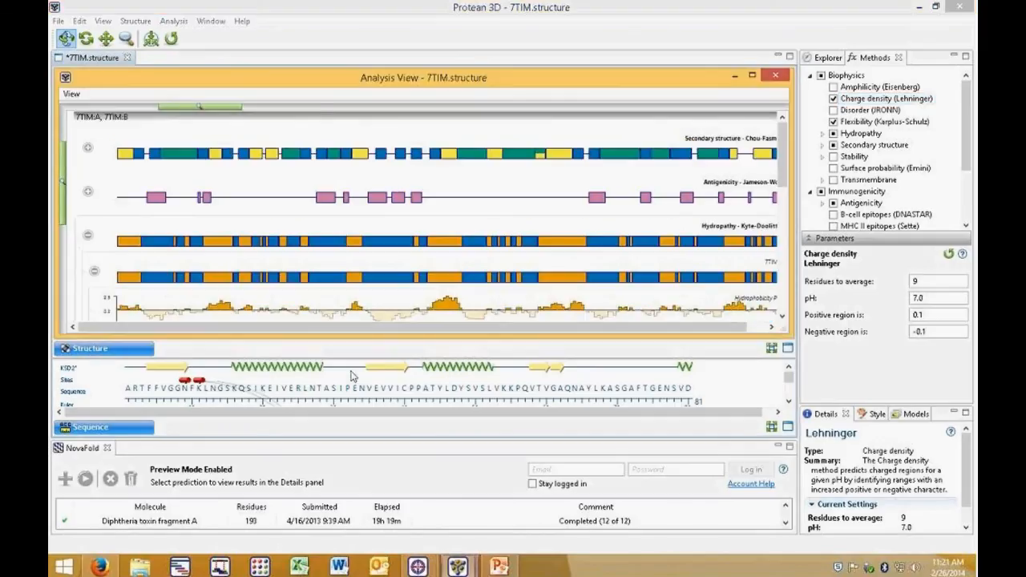
{"action": "left_click_drag", "start_coordinate": [269, 80], "coordinate": [469, 94]}
{"action": "left_click_drag", "start_coordinate": [259, 235], "coordinate": [561, 250]}
{"action": "left_click_drag", "start_coordinate": [656, 89], "coordinate": [476, 105]}
Step: Minimize the floating Analysis View window
{"action": "right_click", "coordinate": [491, 110]}
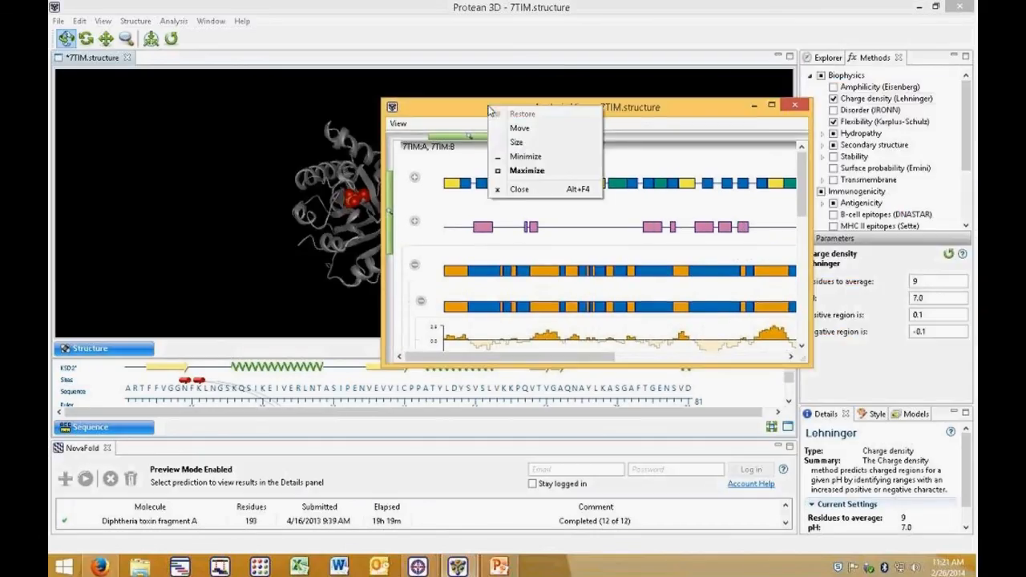
{"action": "left_click", "coordinate": [724, 108]}
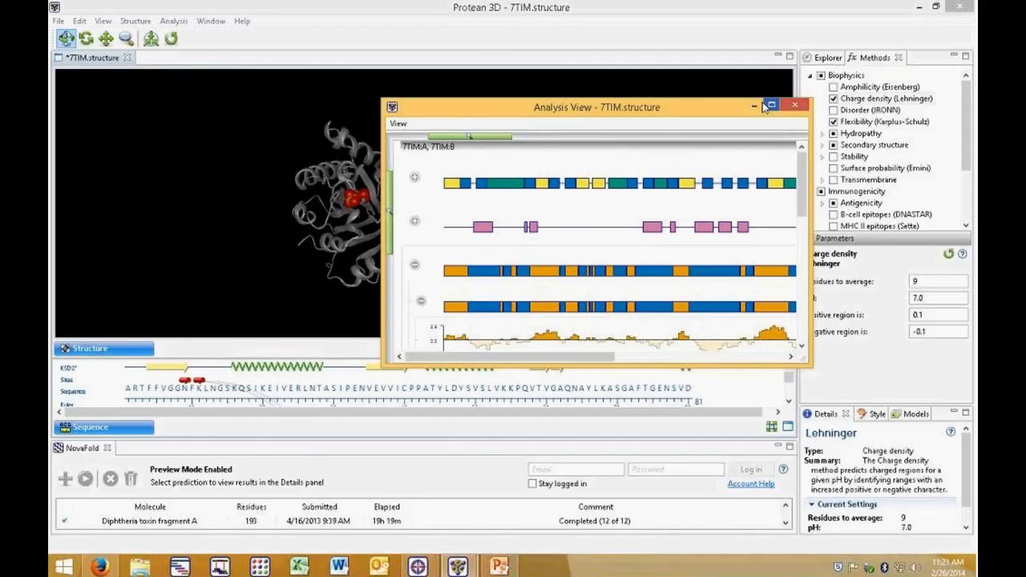
{"action": "left_click", "coordinate": [755, 105]}
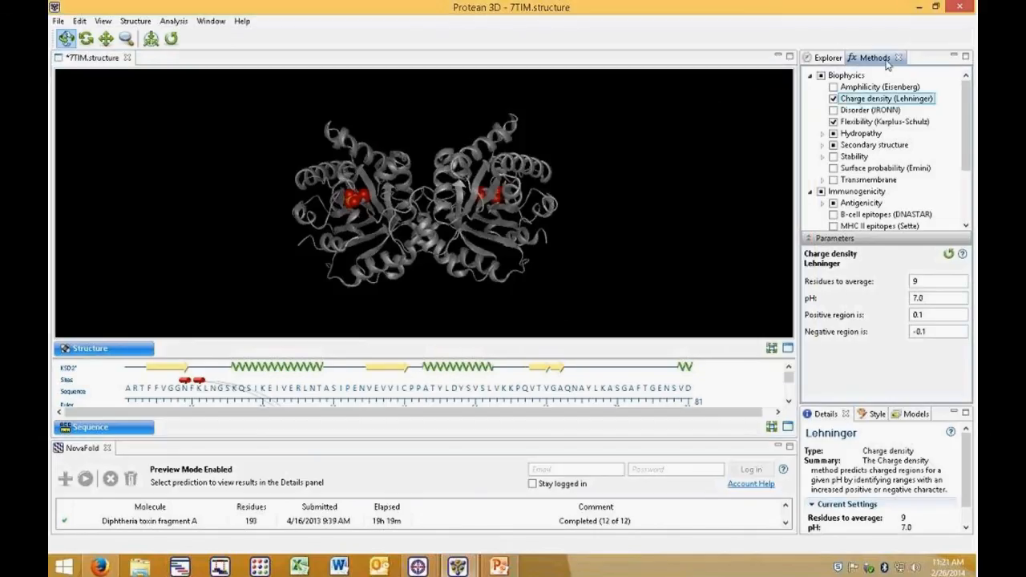
Step: Dock the Methods panel below the Sequence pane, then move it back beside the Explorer
{"action": "left_click_drag", "start_coordinate": [882, 59], "coordinate": [369, 425]}
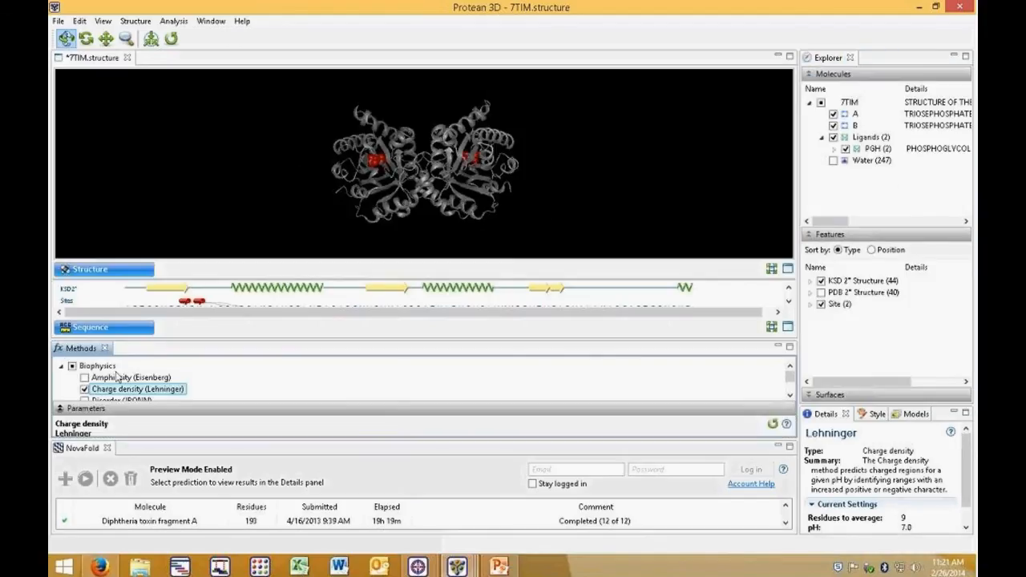
{"action": "left_click_drag", "start_coordinate": [81, 350], "coordinate": [888, 57]}
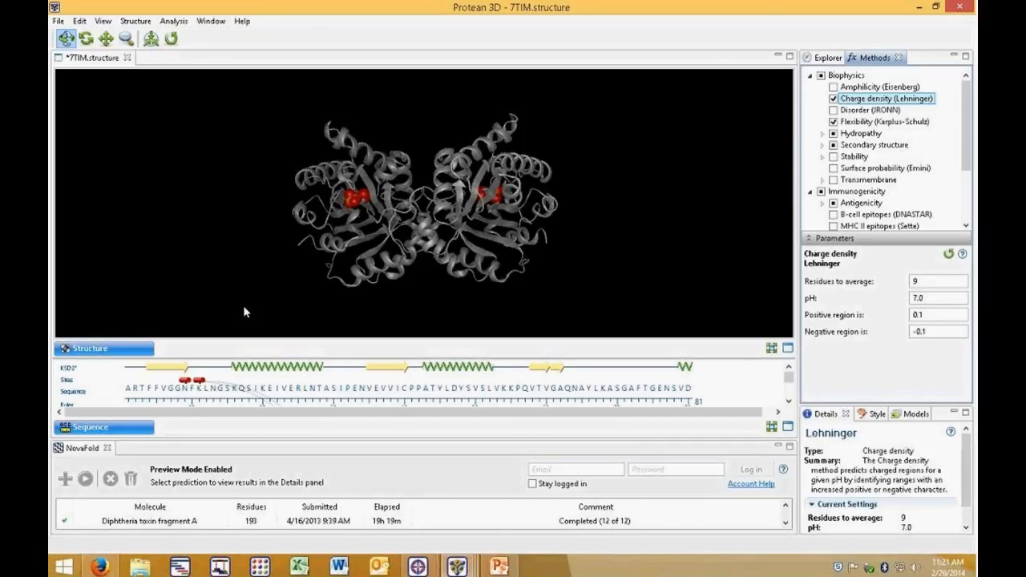
{"action": "left_click", "coordinate": [103, 21]}
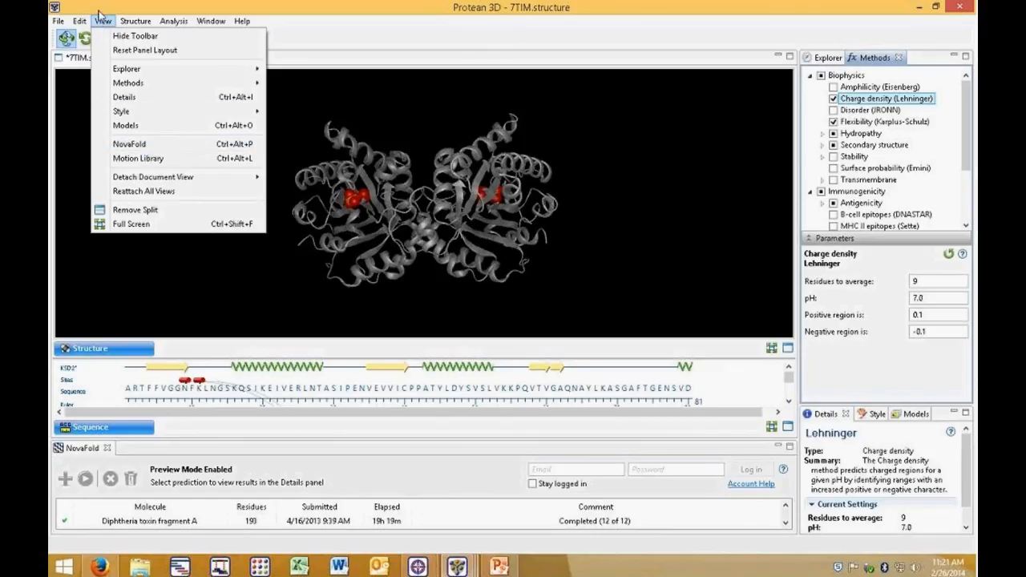
{"action": "left_click", "coordinate": [59, 22]}
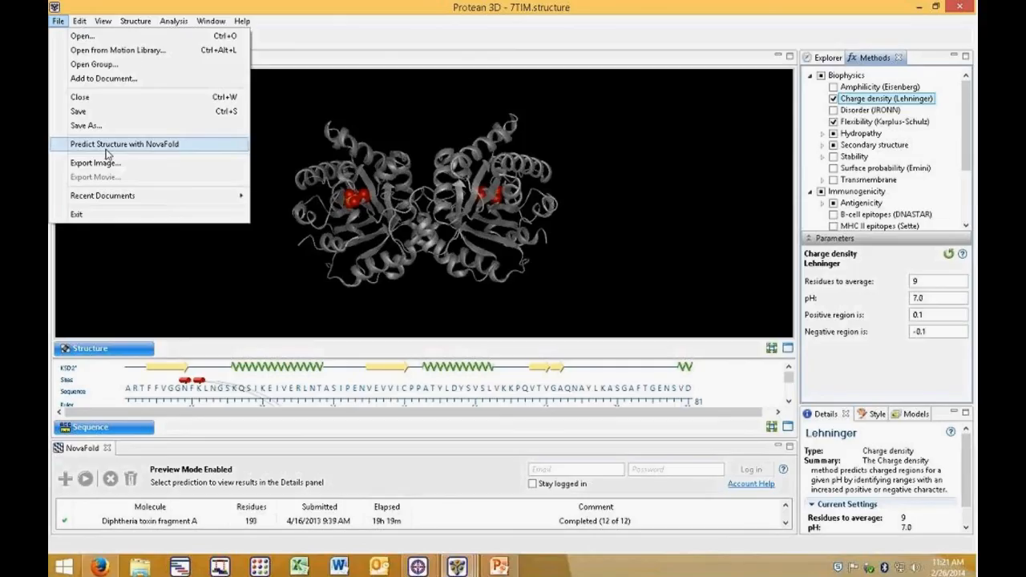
{"action": "mouse_move", "coordinate": [145, 22]}
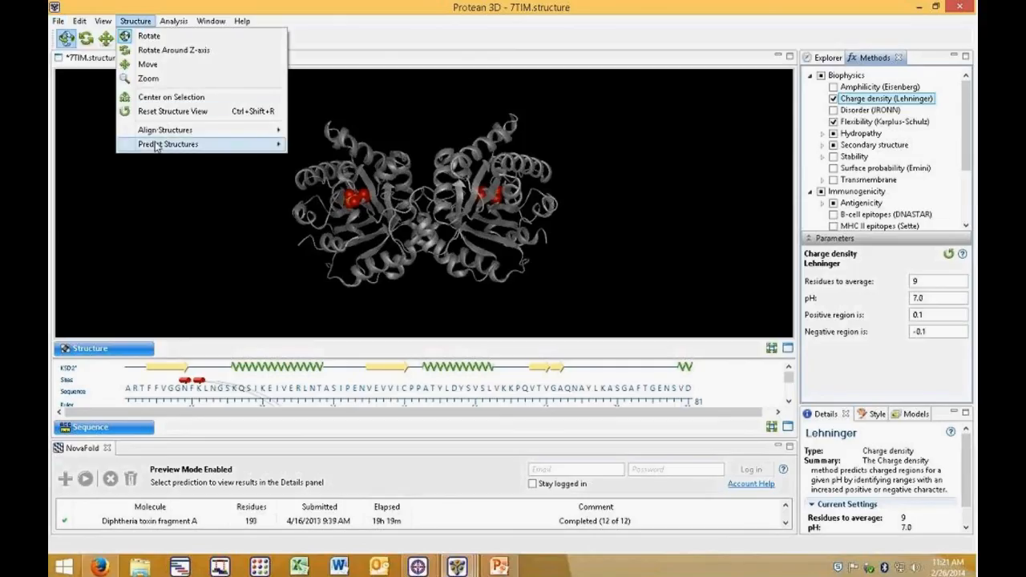
{"action": "mouse_move", "coordinate": [158, 146]}
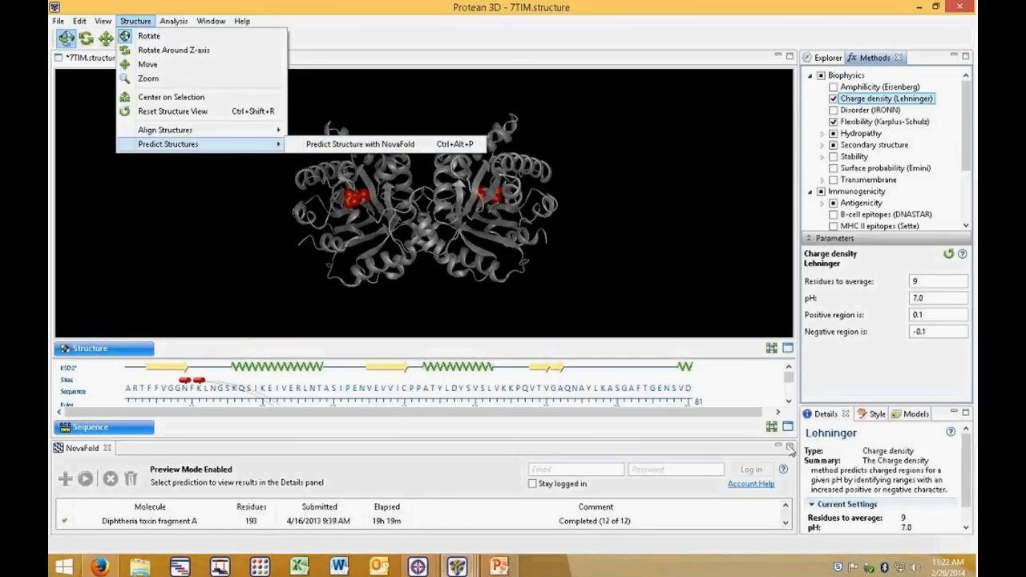
{"action": "left_click", "coordinate": [337, 42]}
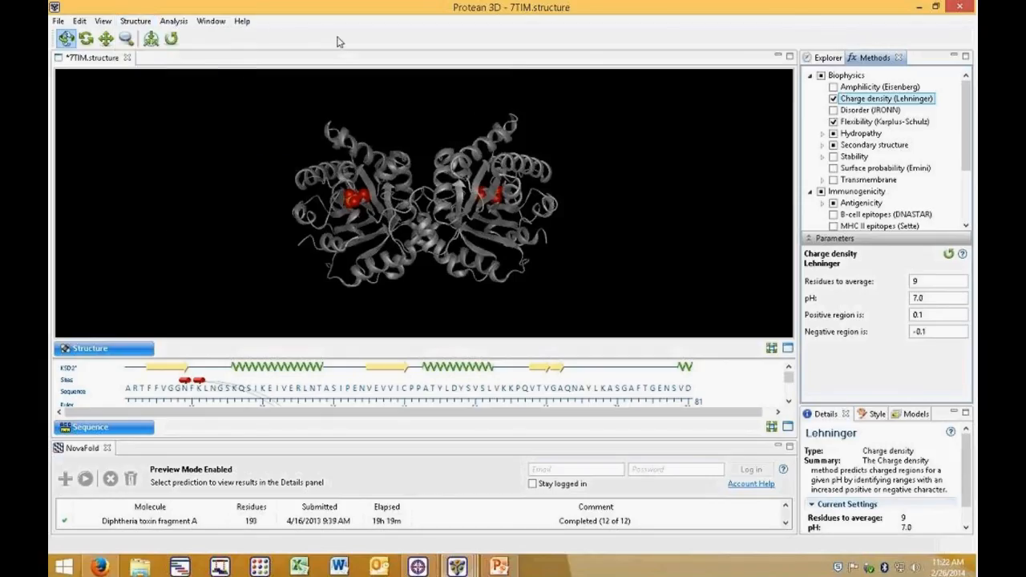
Step: Enlarge the NovaFold panel upward and close the 7TIM structure document
{"action": "left_click", "coordinate": [292, 446]}
{"action": "left_click_drag", "start_coordinate": [290, 440], "coordinate": [287, 279]}
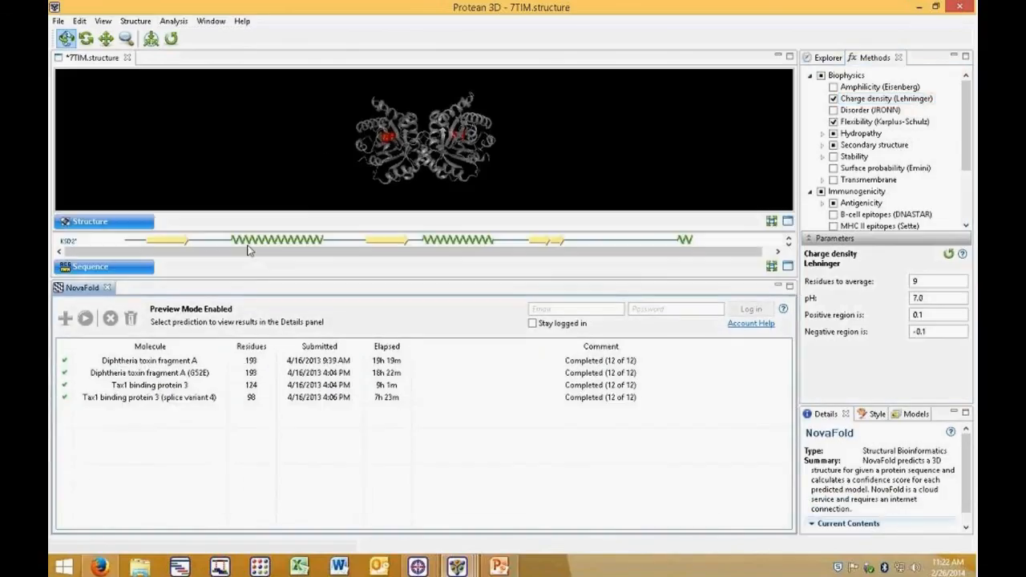
{"action": "left_click", "coordinate": [127, 58]}
{"action": "left_click", "coordinate": [585, 290]}
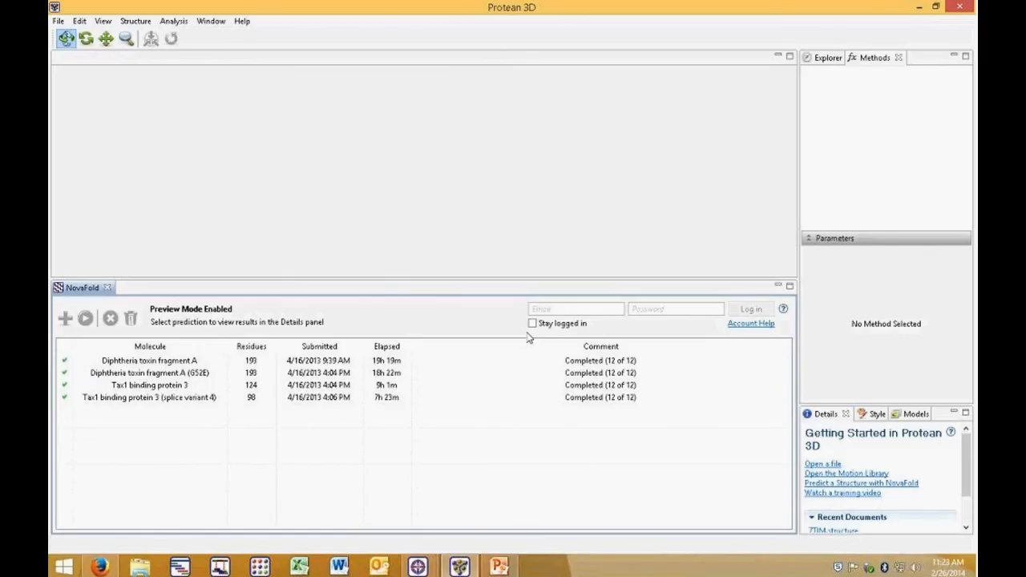
Step: Log in to NovaFold with the account e-mail and password
{"action": "left_click", "coordinate": [553, 309]}
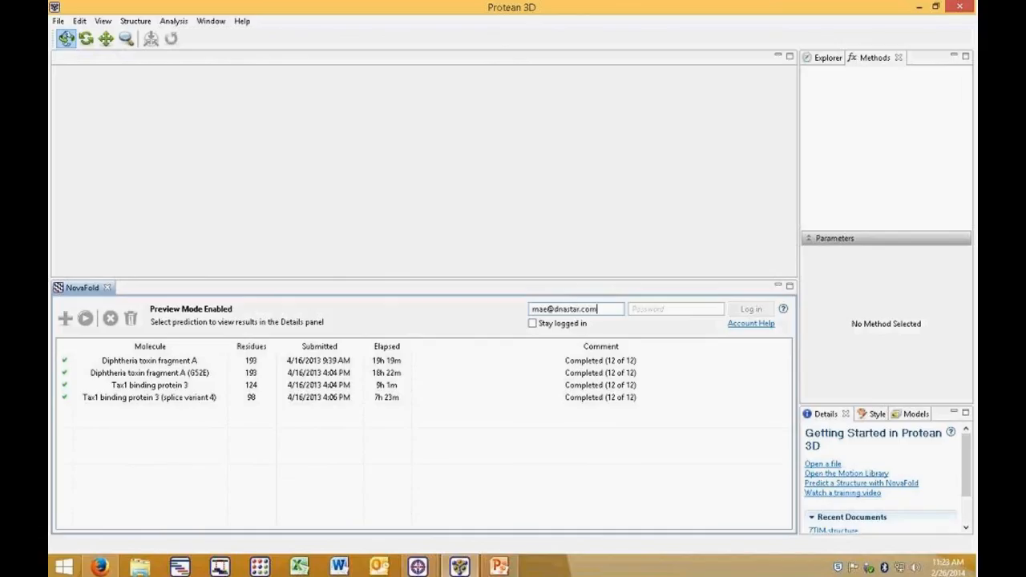
{"action": "key", "text": "Tab"}
{"action": "type", "text": "••••••"}
{"action": "key", "text": "Return"}
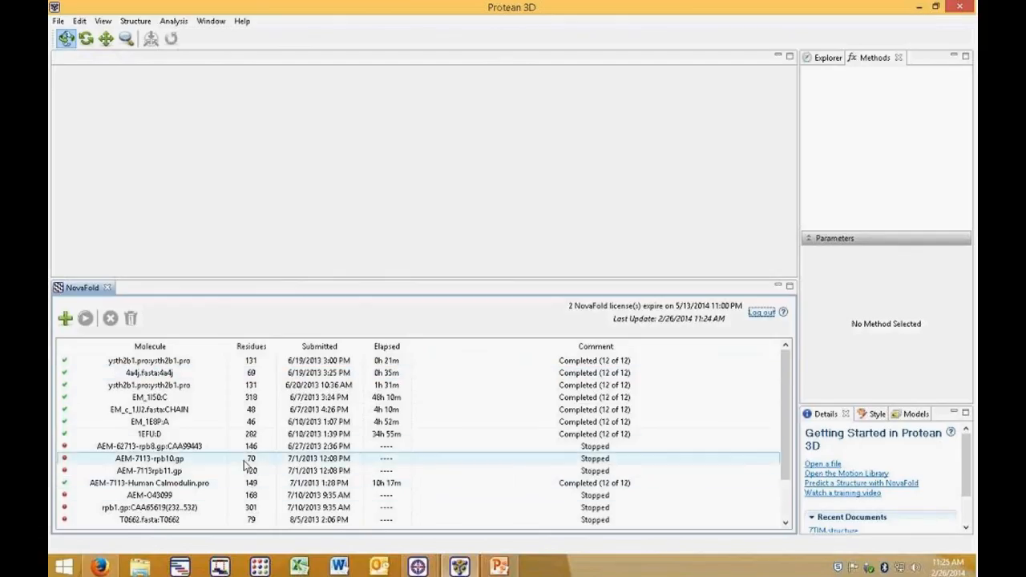
Step: Sort the NovaFold prediction list by residue count in descending order
{"action": "left_click", "coordinate": [251, 347]}
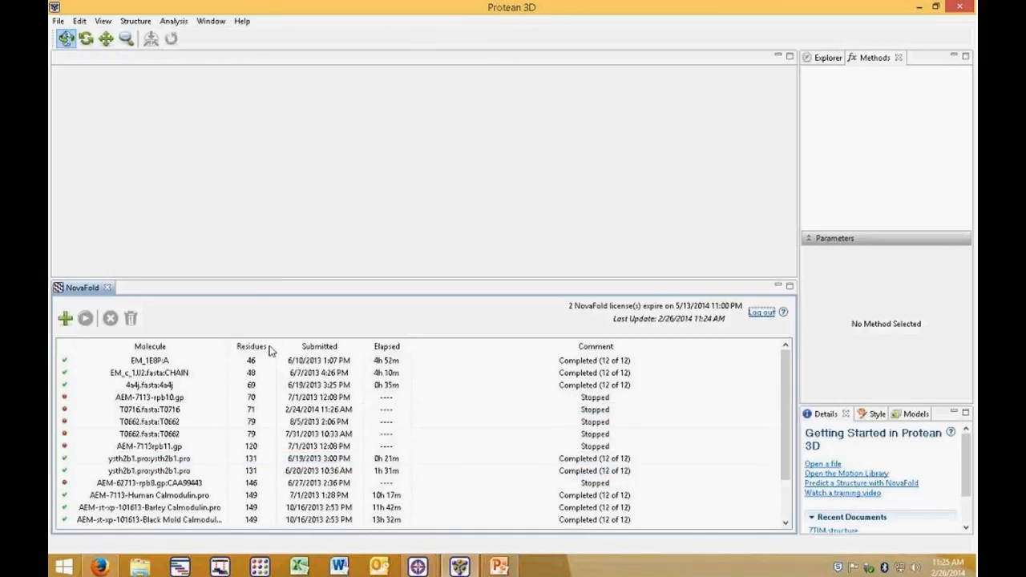
{"action": "left_click", "coordinate": [270, 349]}
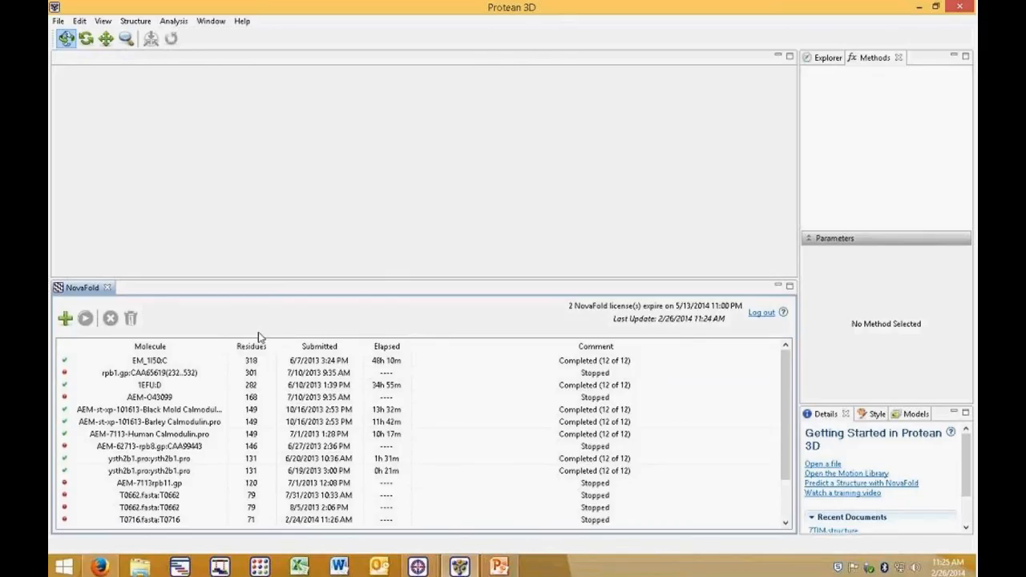
Step: Create a new NovaFold prediction from the T0716.fasta file
{"action": "left_click", "coordinate": [65, 319]}
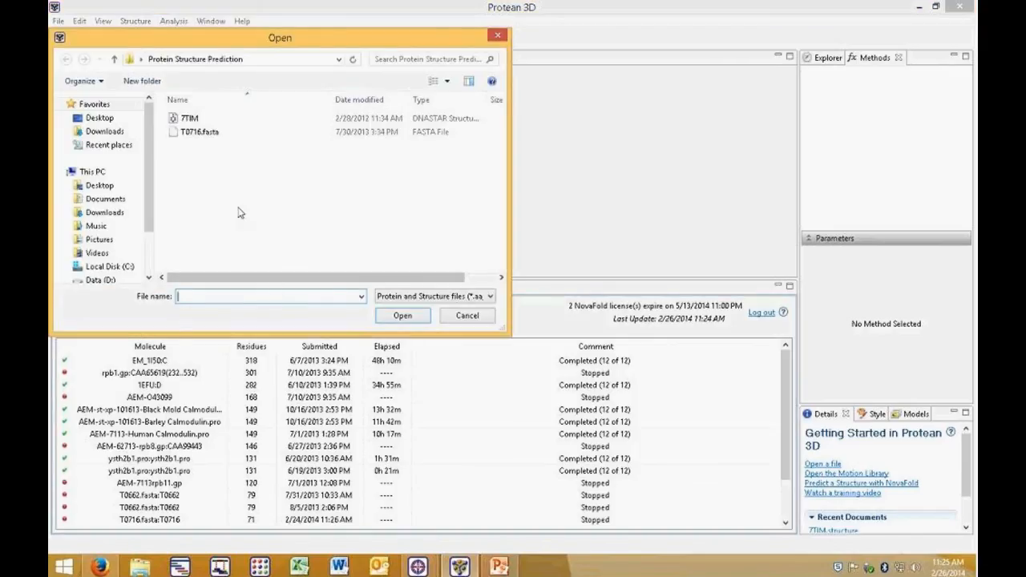
{"action": "left_click", "coordinate": [207, 137]}
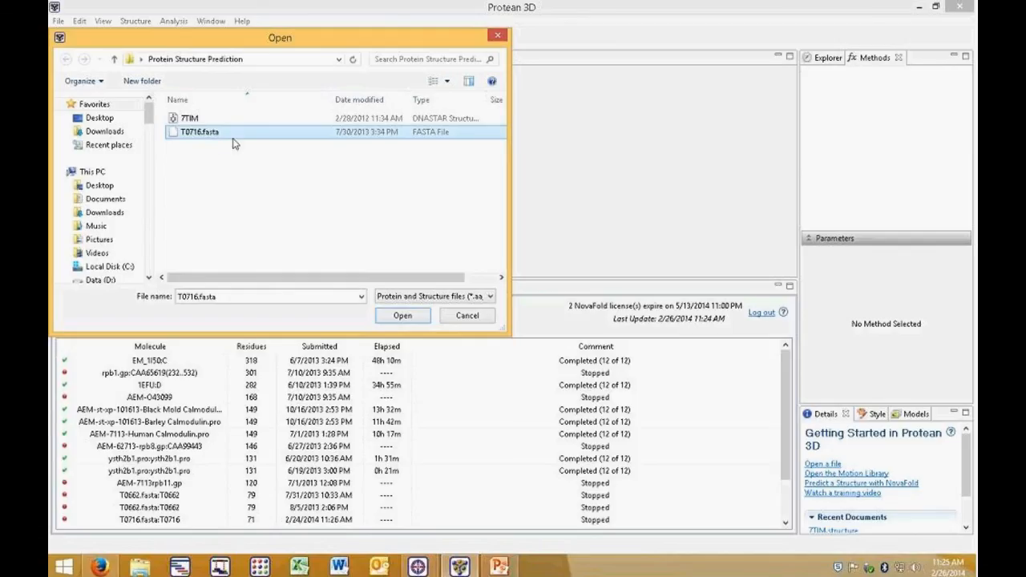
{"action": "left_click", "coordinate": [402, 317]}
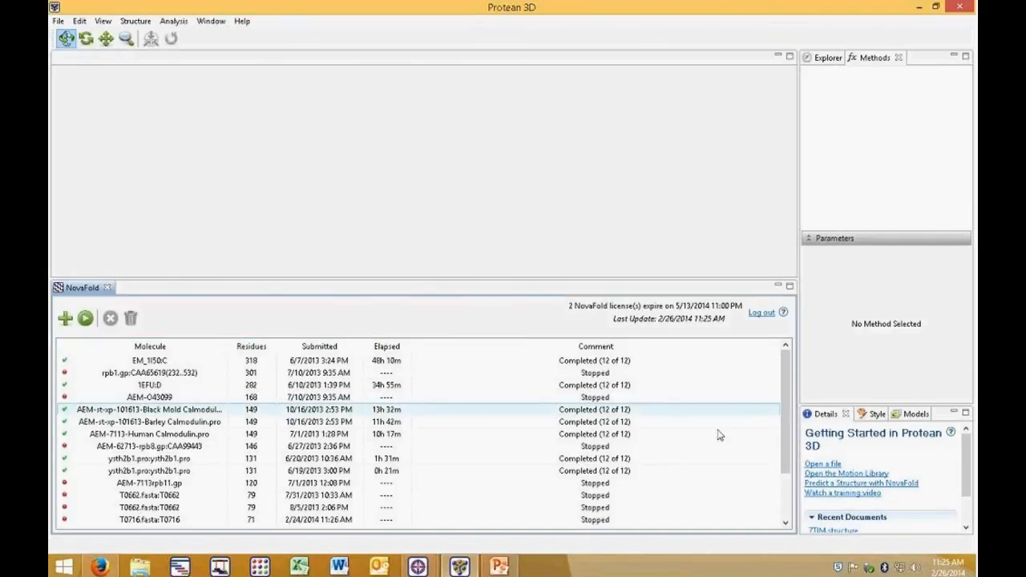
Step: Select the new unsubmitted T0716.fasta entry and open the Run Predictions dialog
{"action": "scroll", "coordinate": [788, 379], "scroll_direction": "down", "scroll_amount": 2}
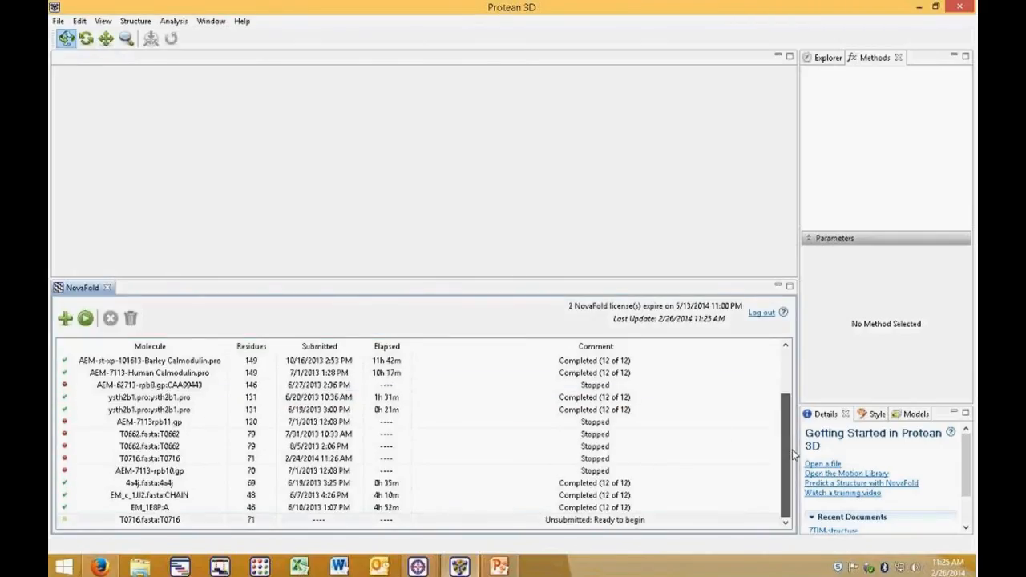
{"action": "left_click", "coordinate": [163, 522]}
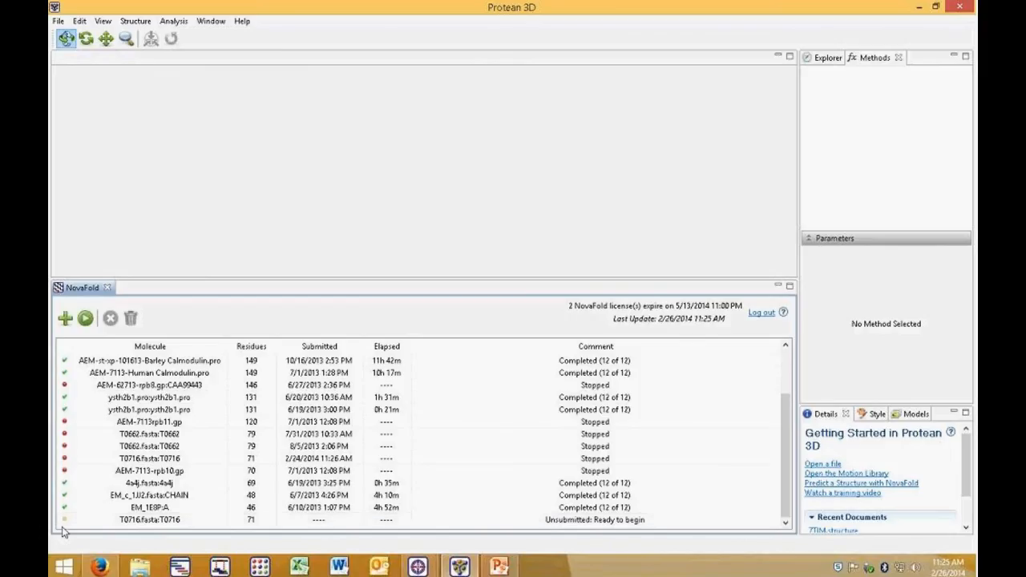
{"action": "left_click", "coordinate": [123, 522]}
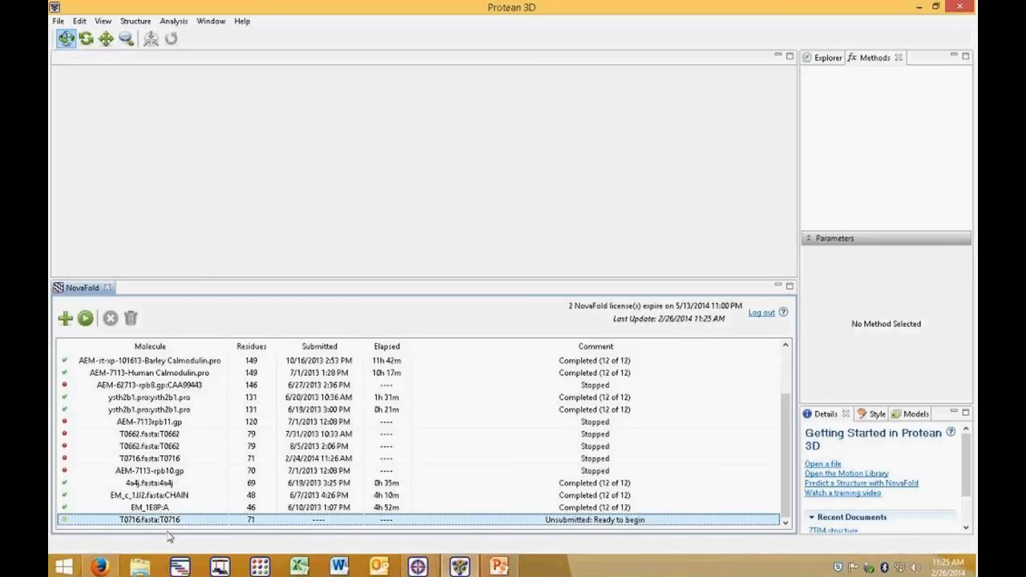
{"action": "left_click", "coordinate": [86, 319]}
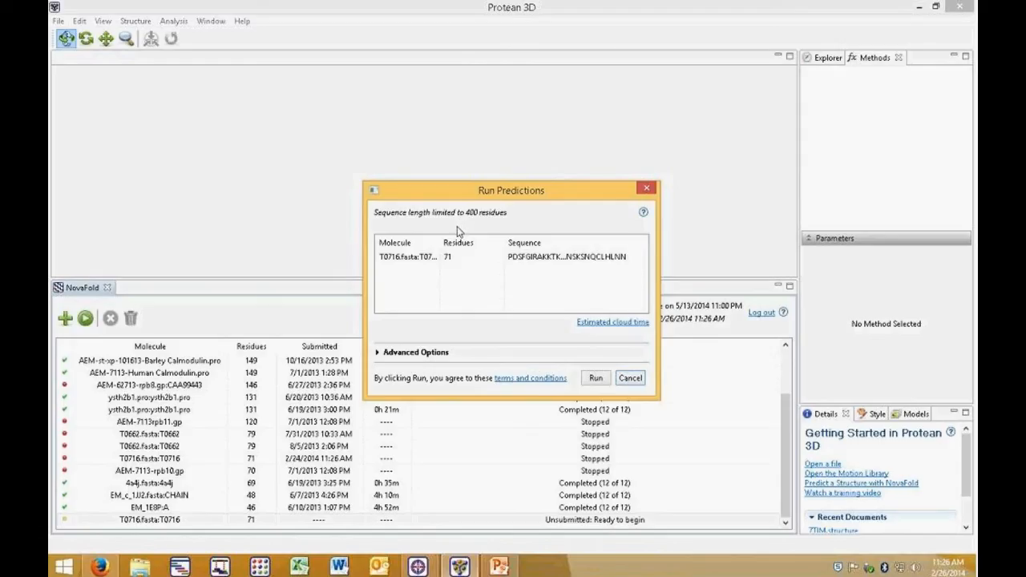
Step: Check the estimated cloud time on the NovaFold benchmarks web page, then return to the dialog
{"action": "left_click", "coordinate": [609, 324]}
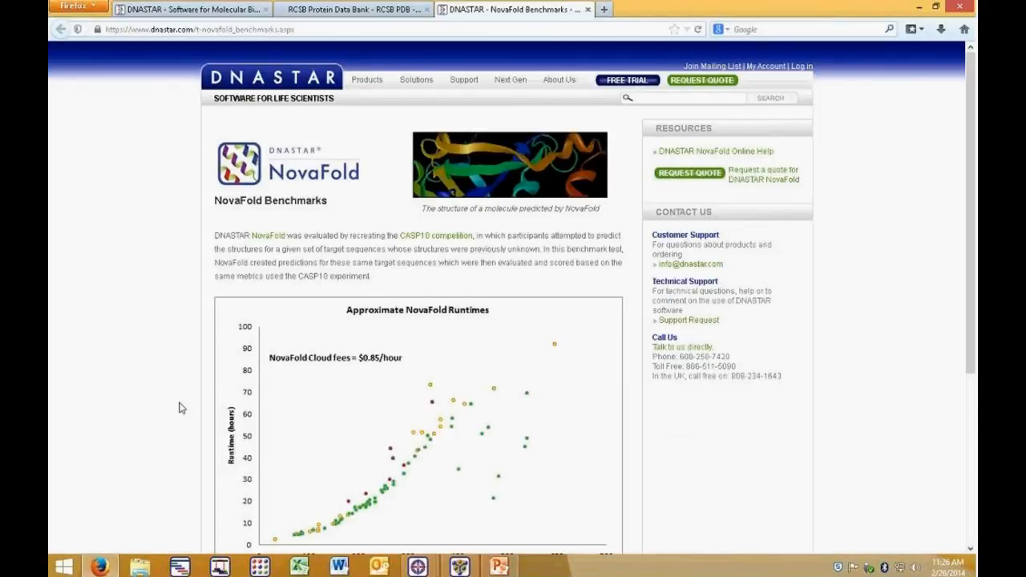
{"action": "scroll", "coordinate": [207, 393], "scroll_direction": "down", "scroll_amount": 2}
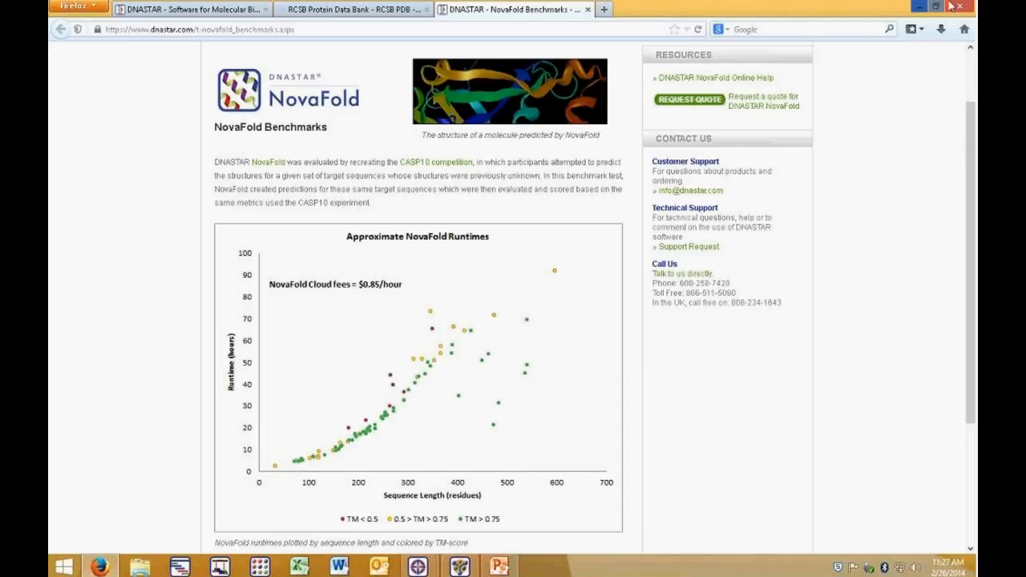
{"action": "left_click", "coordinate": [919, 6]}
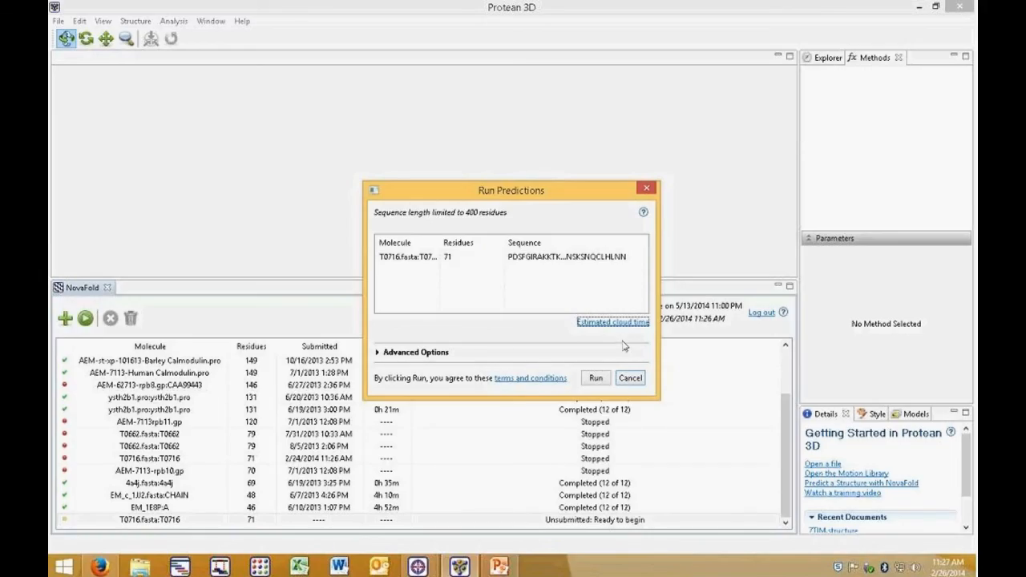
Step: Run the T0716 prediction, then select the running job and stop it
{"action": "left_click", "coordinate": [596, 378]}
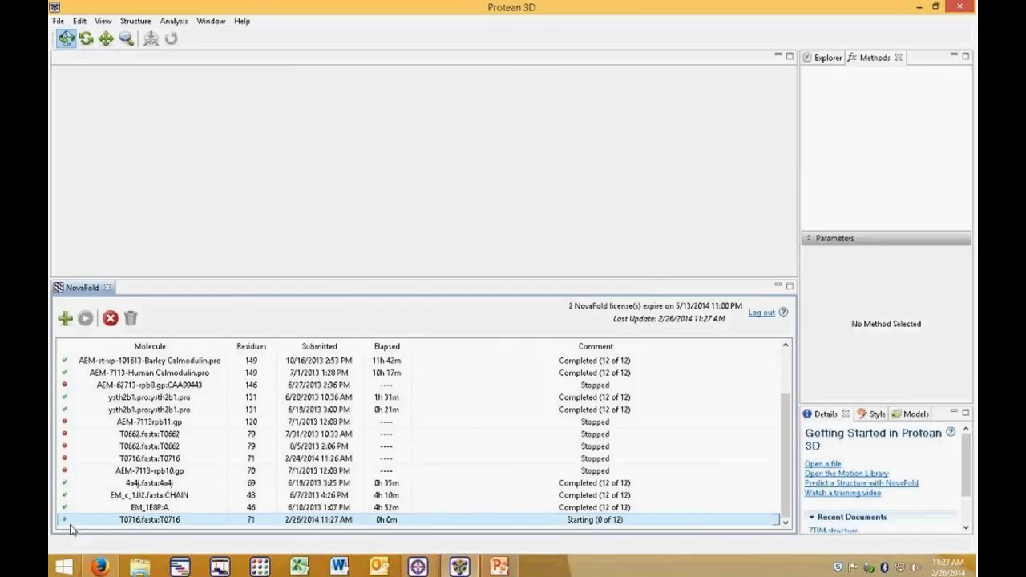
{"action": "left_click", "coordinate": [71, 525]}
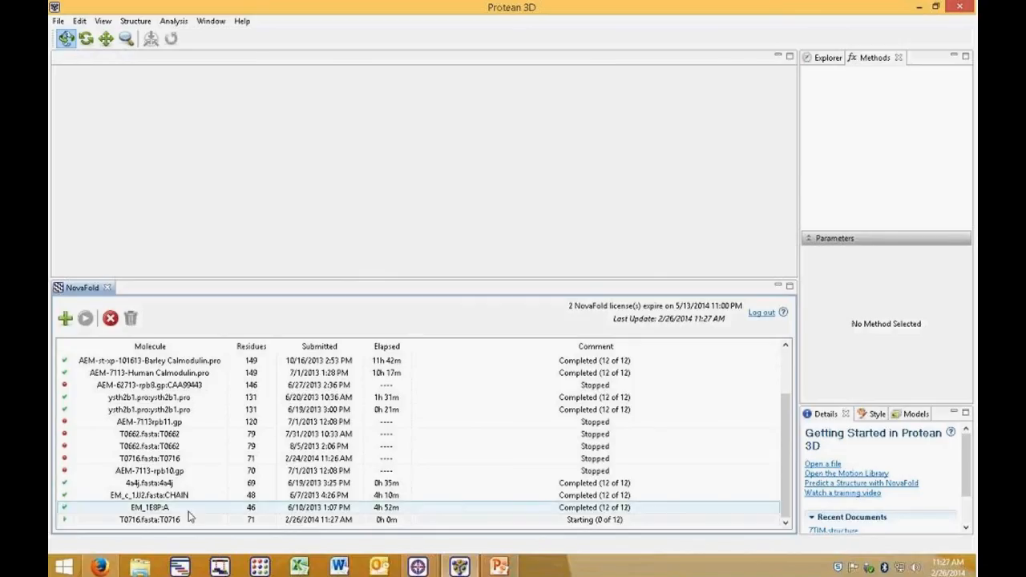
{"action": "left_click", "coordinate": [166, 520]}
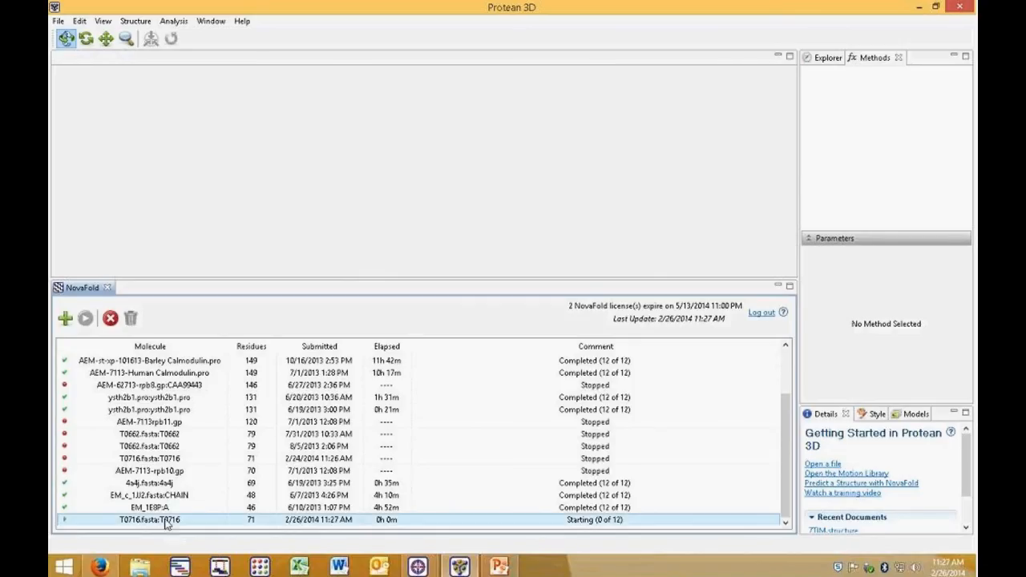
{"action": "left_click", "coordinate": [110, 318]}
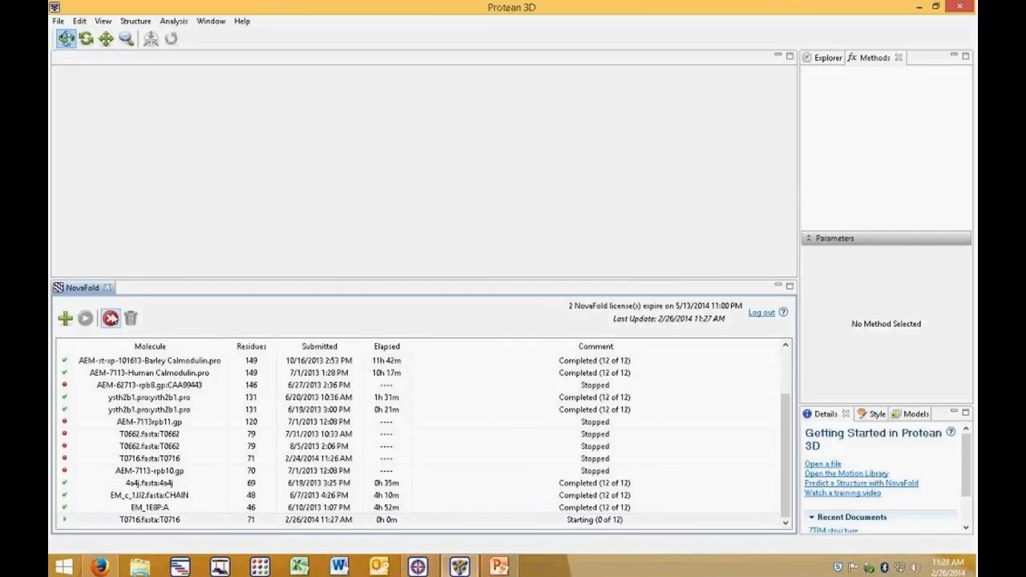
{"action": "left_click", "coordinate": [109, 318]}
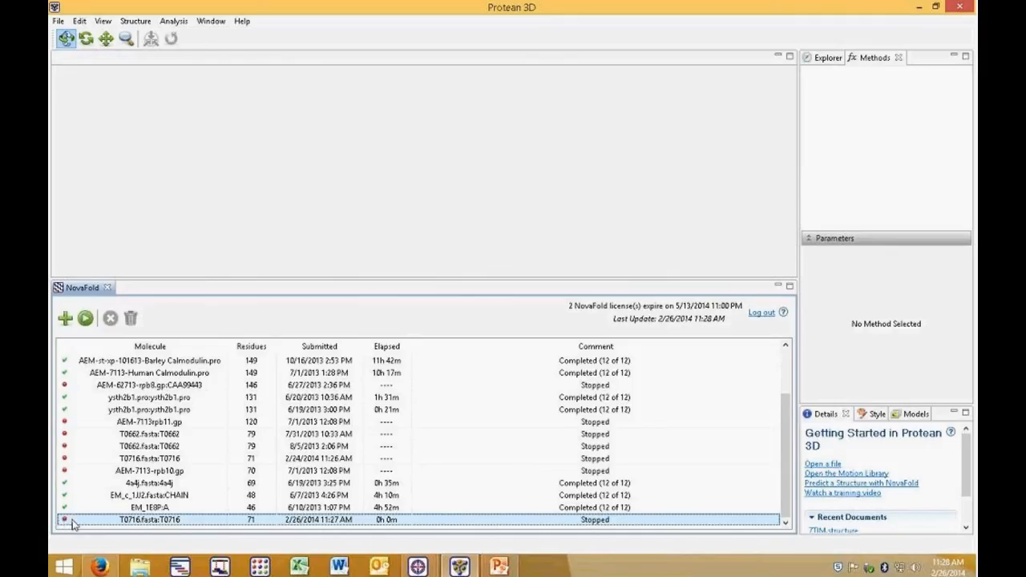
Step: Select the 1EFU:D prediction and enlarge the Details panel to show its results
{"action": "scroll", "coordinate": [267, 510], "scroll_direction": "up", "scroll_amount": 2}
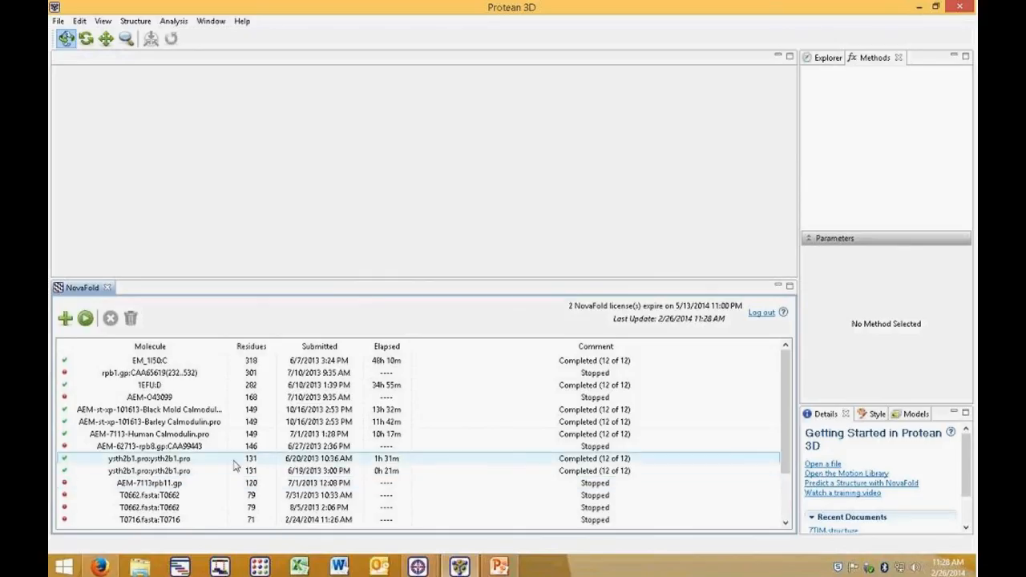
{"action": "left_click", "coordinate": [157, 389]}
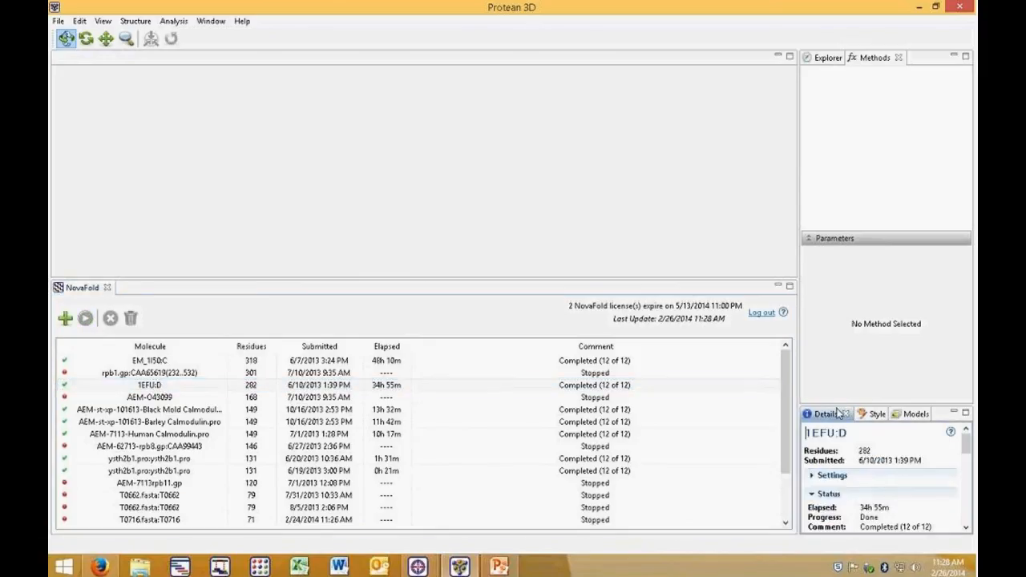
{"action": "left_click_drag", "start_coordinate": [836, 403], "coordinate": [838, 137]}
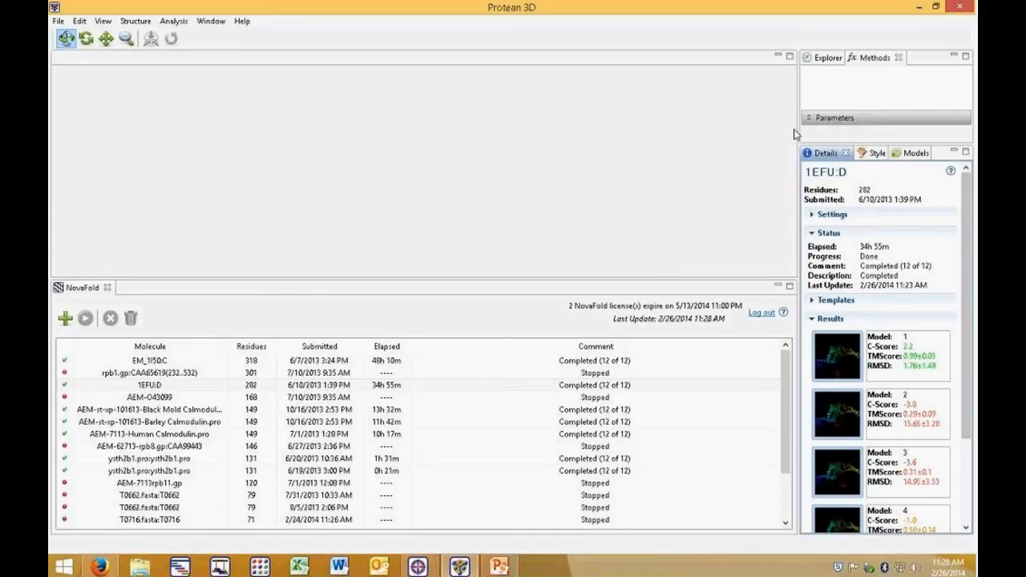
{"action": "left_click_drag", "start_coordinate": [825, 137], "coordinate": [827, 127]}
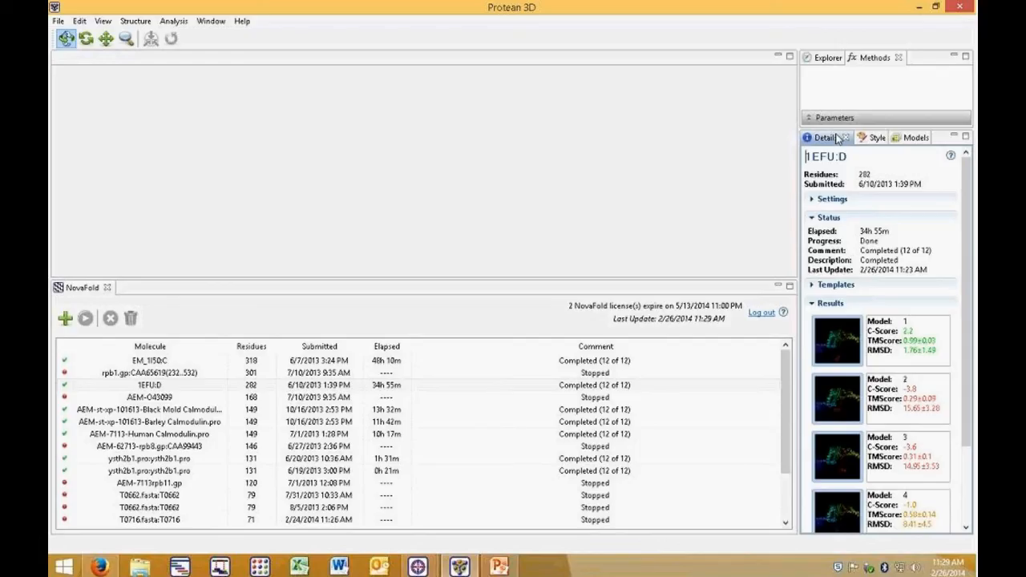
Step: Expand the 1EFU:D Templates section and open template 3mmpA1's Protein Data Bank page, then collapse the section
{"action": "left_click", "coordinate": [814, 287]}
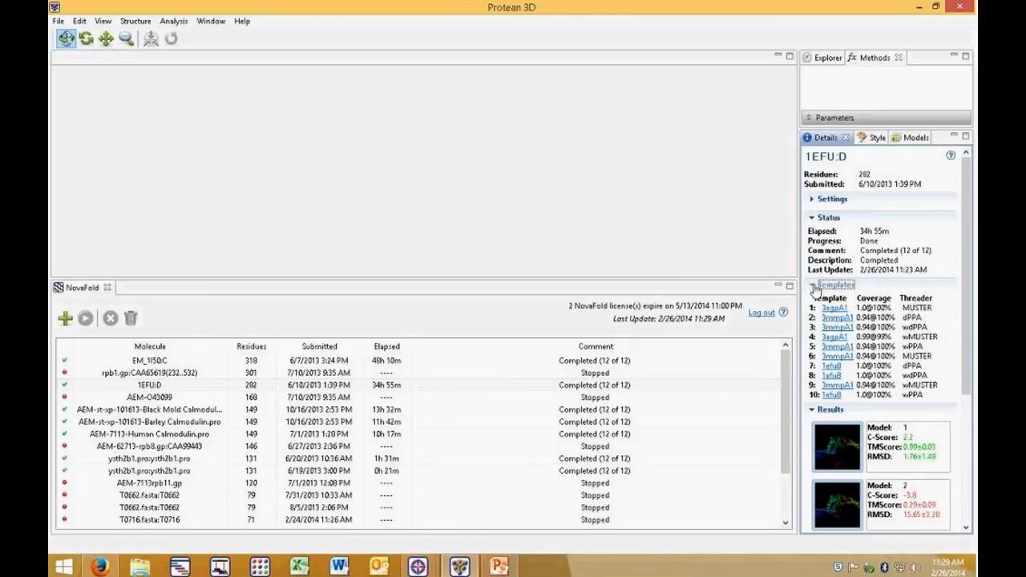
{"action": "left_click", "coordinate": [839, 318]}
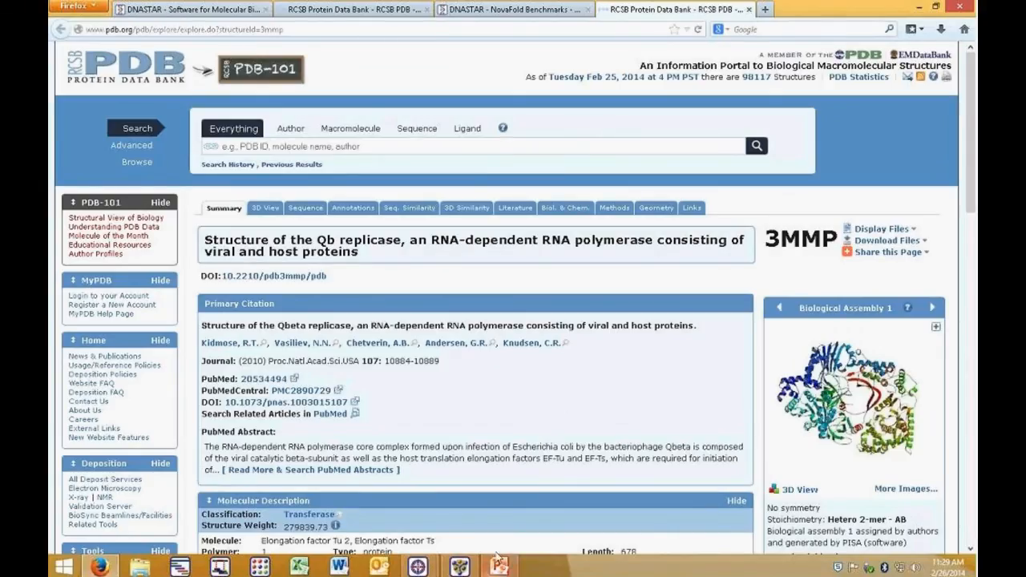
{"action": "left_click", "coordinate": [473, 567]}
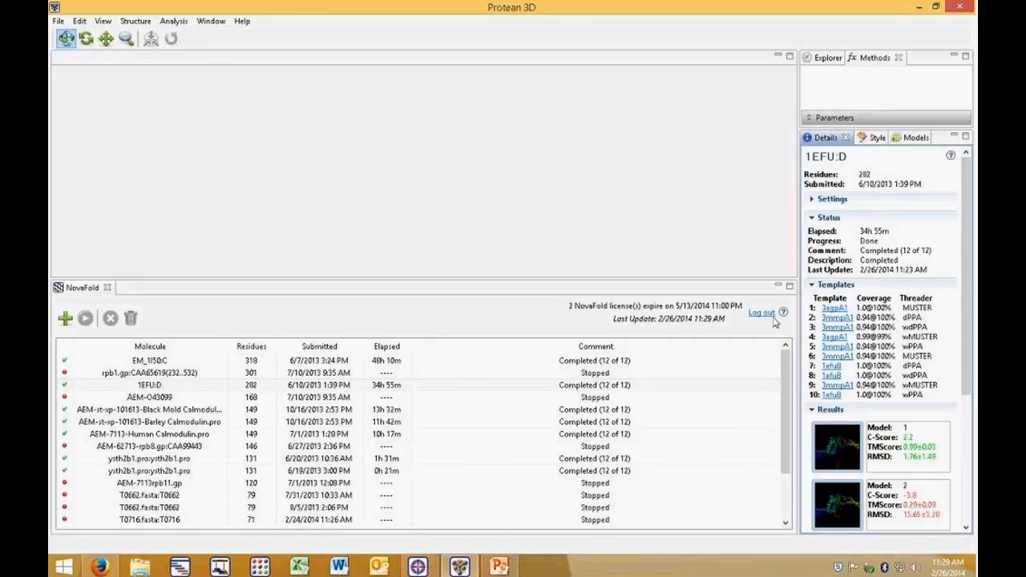
{"action": "left_click", "coordinate": [812, 286]}
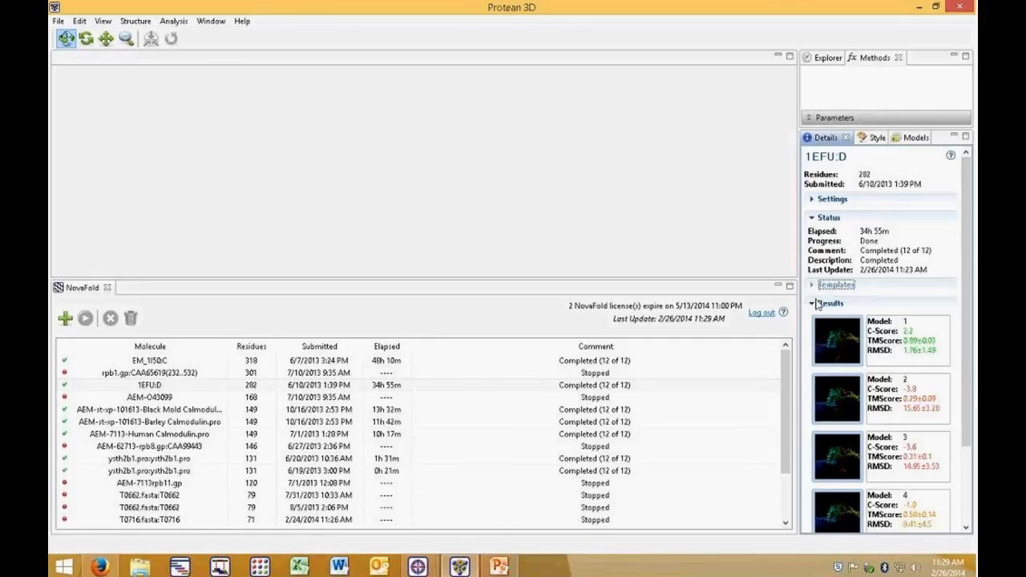
Step: Collapse the Parameters section so the Details panel fills the side pane
{"action": "left_click", "coordinate": [840, 123]}
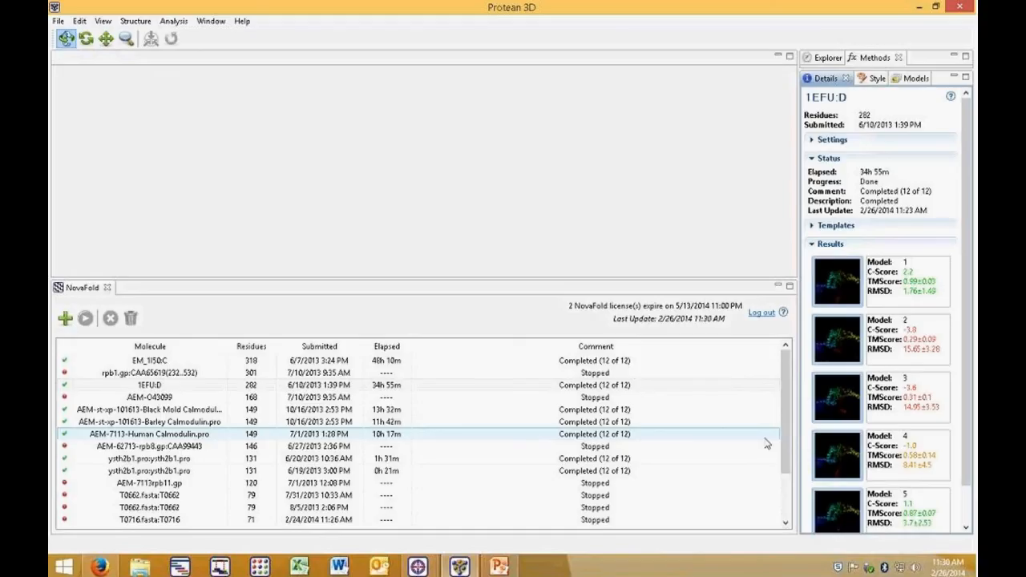
Step: Open model 1 of the 1EFU:D prediction as a structure and enlarge its 3D structure view
{"action": "double_click", "coordinate": [837, 282]}
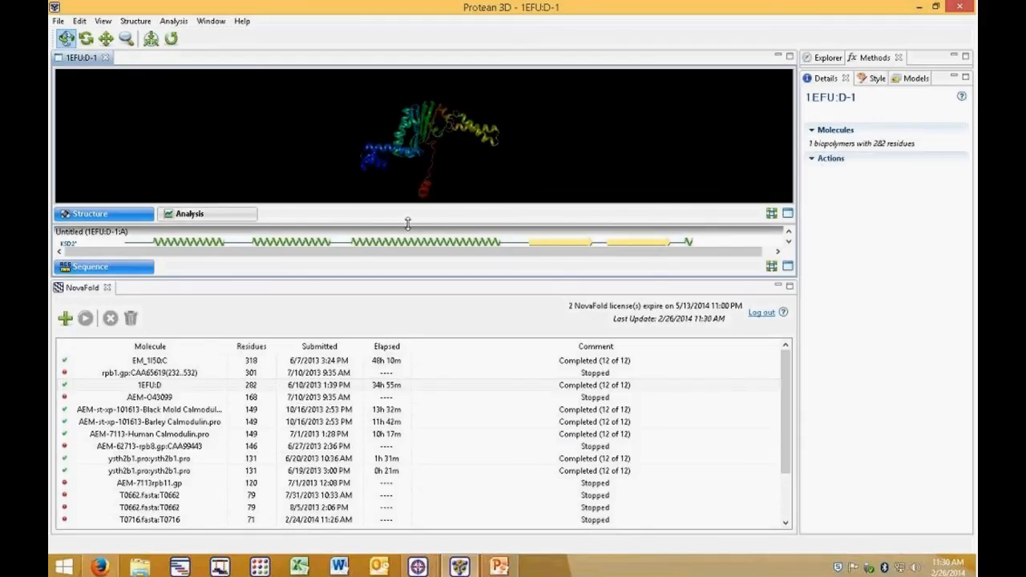
{"action": "left_click_drag", "start_coordinate": [407, 224], "coordinate": [402, 407]}
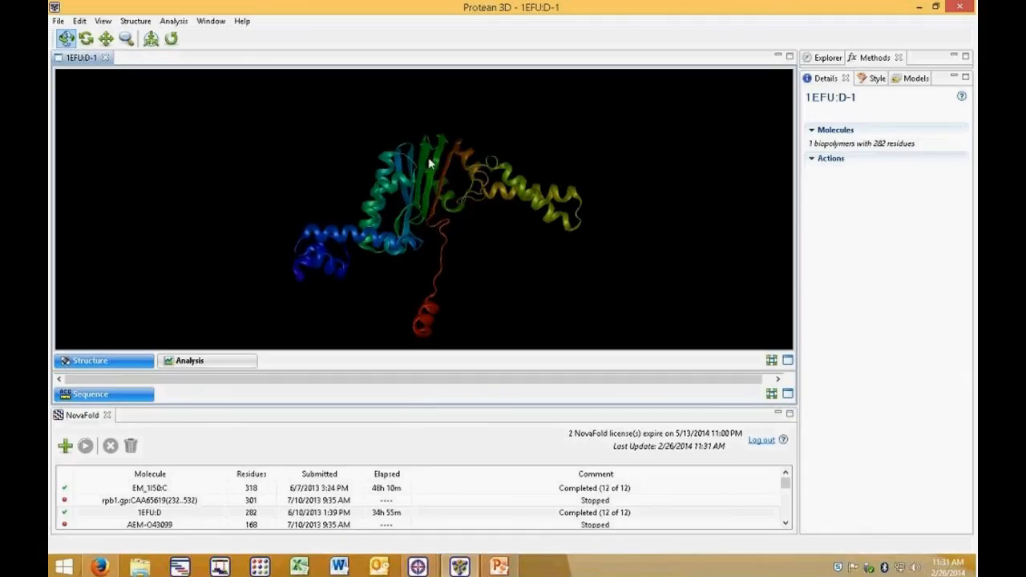
Step: Rotate the predicted 1EFU:D-1 structure and expand the sequence pane beneath it
{"action": "left_click_drag", "start_coordinate": [474, 201], "coordinate": [728, 208]}
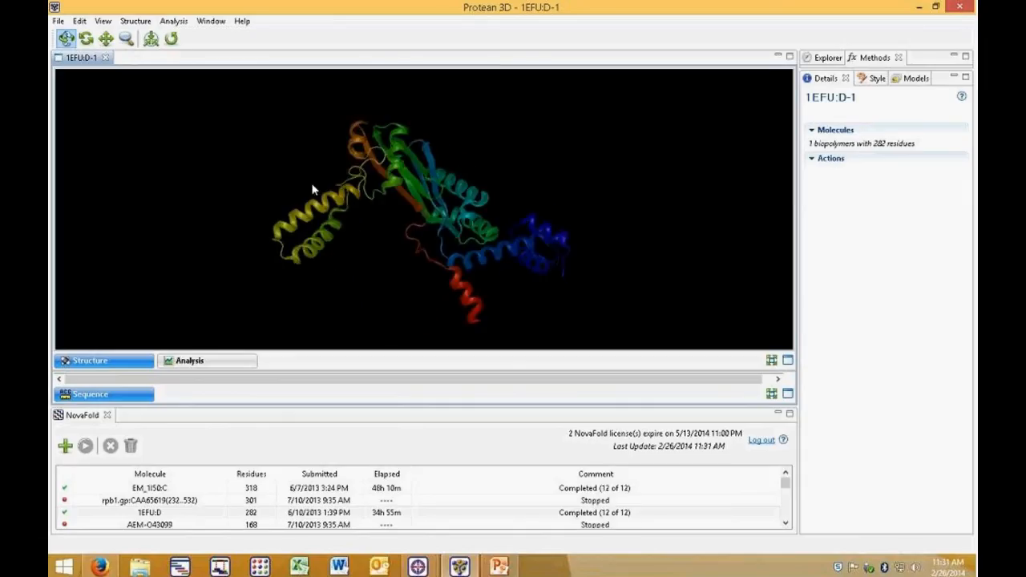
{"action": "left_click_drag", "start_coordinate": [314, 190], "coordinate": [409, 255]}
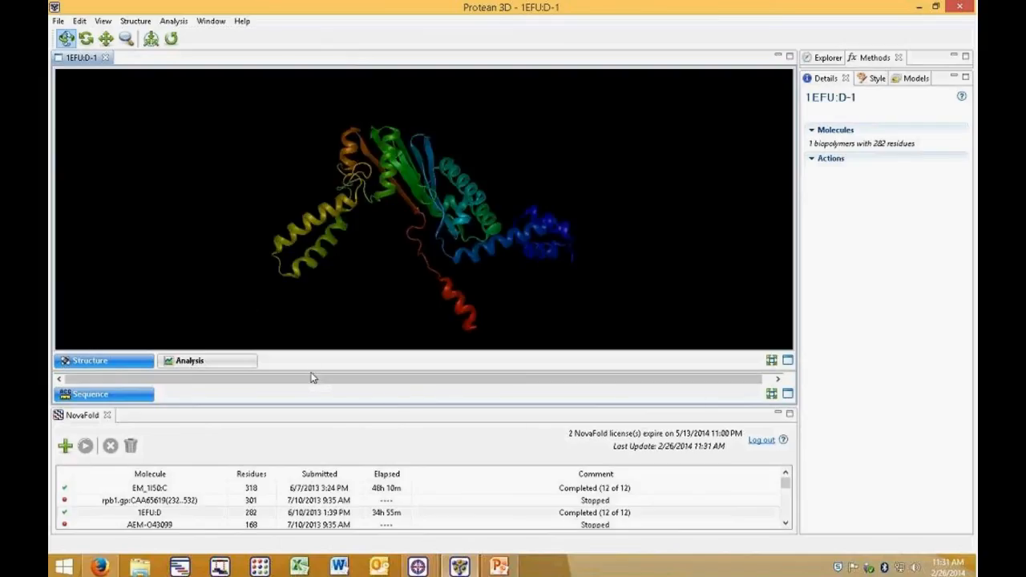
{"action": "left_click_drag", "start_coordinate": [311, 369], "coordinate": [312, 246]}
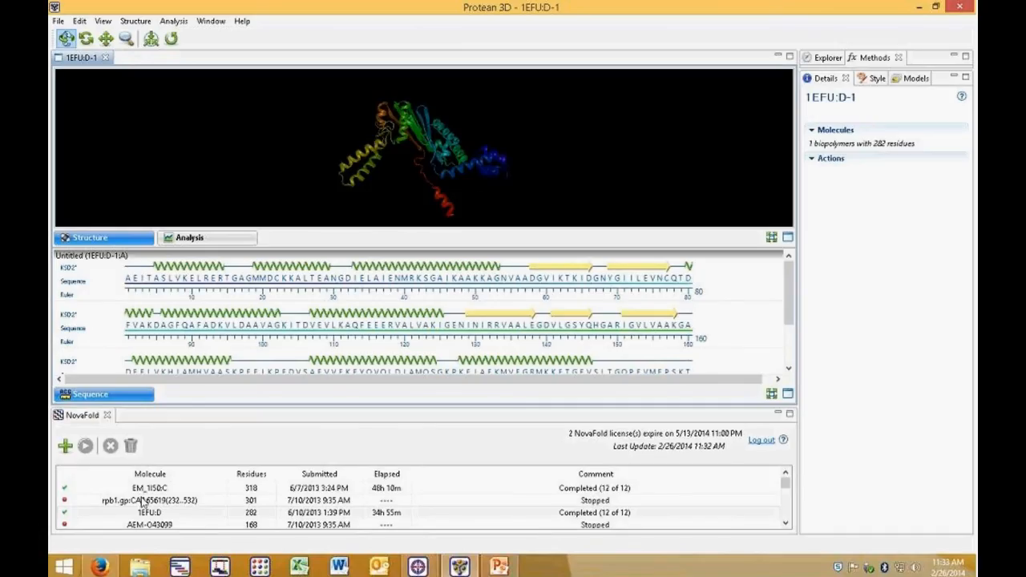
Step: Switch to Firefox, view the NovaFold Benchmarks page, and go to the DNASTAR home page
{"action": "left_click", "coordinate": [107, 568]}
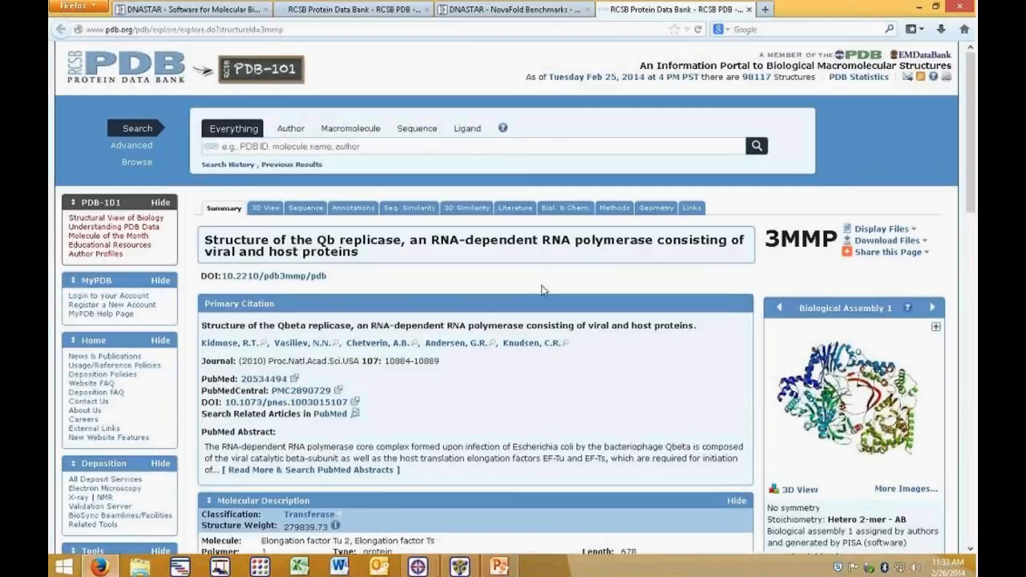
{"action": "left_click", "coordinate": [443, 10]}
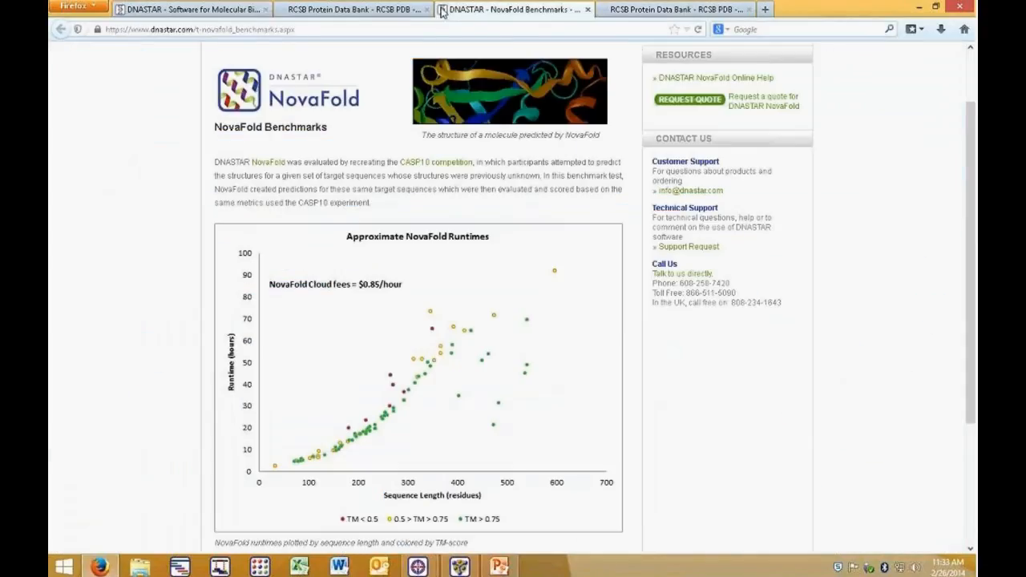
{"action": "scroll", "coordinate": [297, 185], "scroll_direction": "up", "scroll_amount": 2}
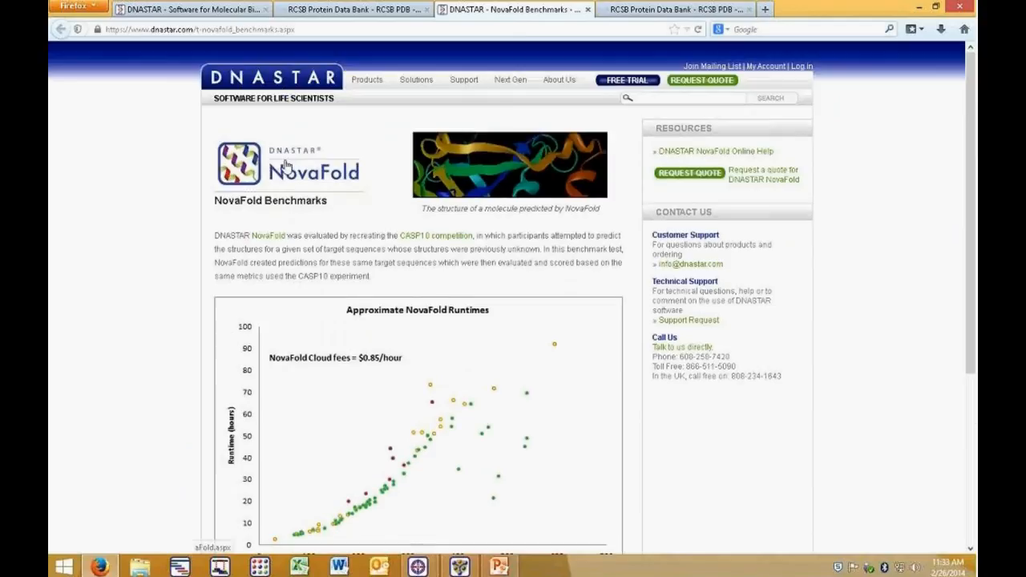
{"action": "left_click", "coordinate": [276, 84]}
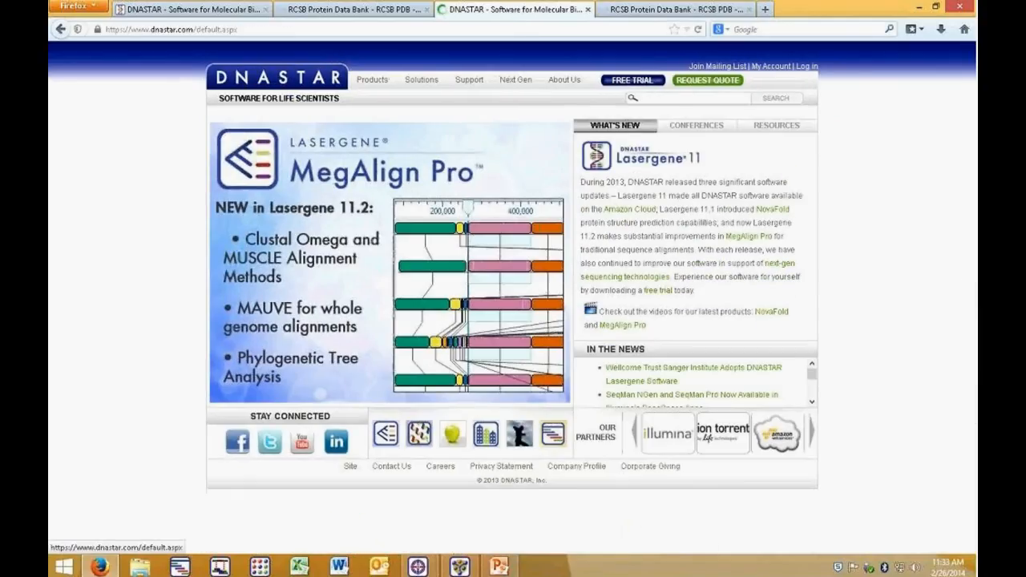
Step: Browse the DNASTAR Training and Support pages and video library, opening the Protean 3D video list
{"action": "mouse_move", "coordinate": [481, 84]}
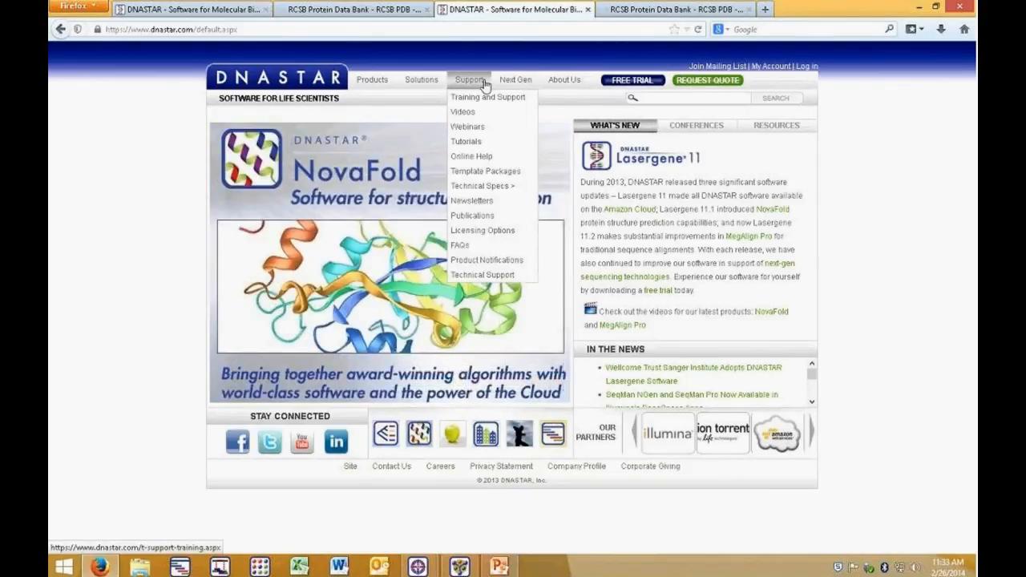
{"action": "left_click", "coordinate": [485, 86]}
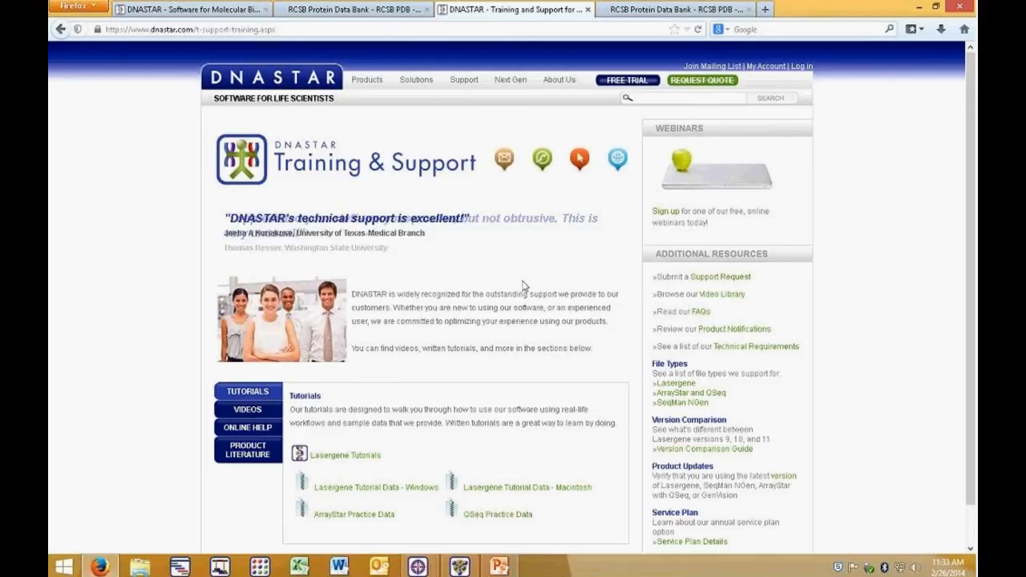
{"action": "mouse_move", "coordinate": [445, 86]}
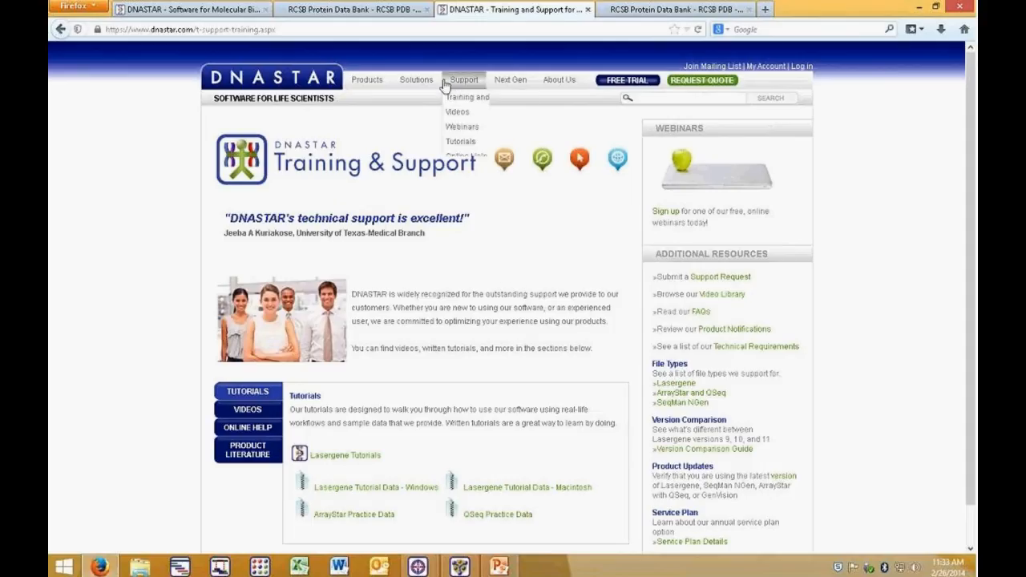
{"action": "left_click", "coordinate": [461, 114]}
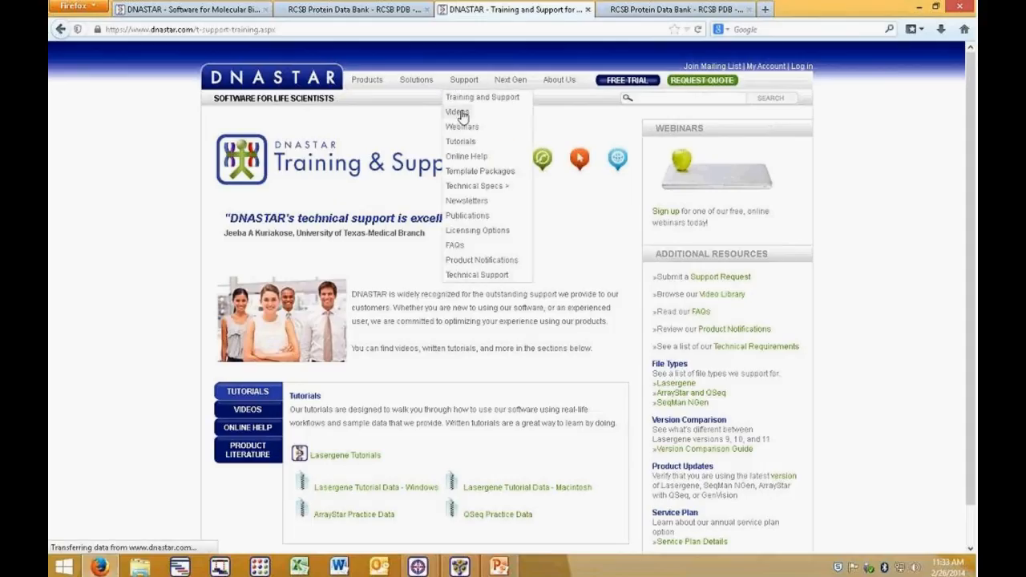
{"action": "scroll", "coordinate": [535, 369], "scroll_direction": "down", "scroll_amount": 10}
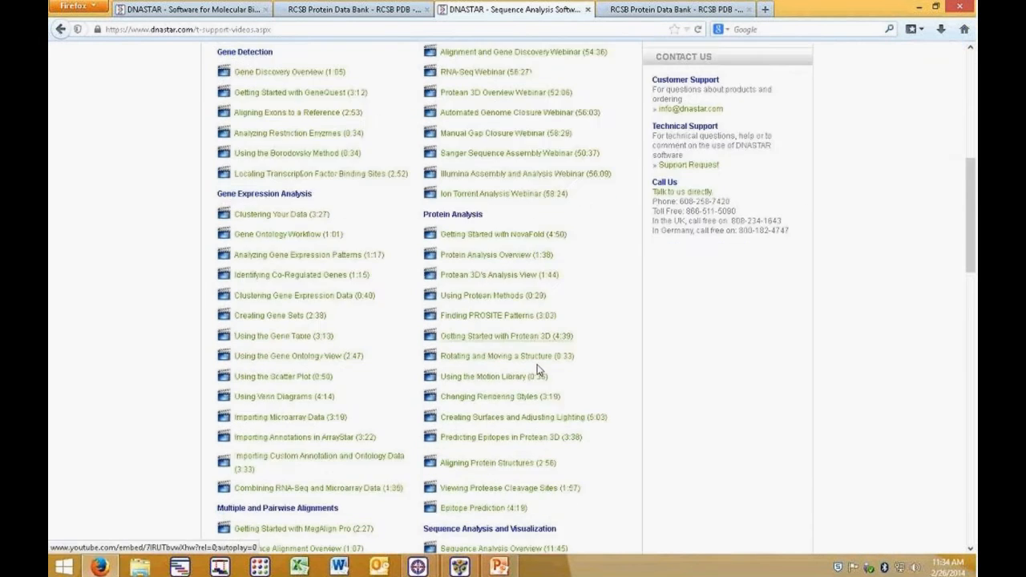
{"action": "scroll", "coordinate": [536, 365], "scroll_direction": "down", "scroll_amount": 5}
{"action": "scroll", "coordinate": [533, 361], "scroll_direction": "up", "scroll_amount": 10}
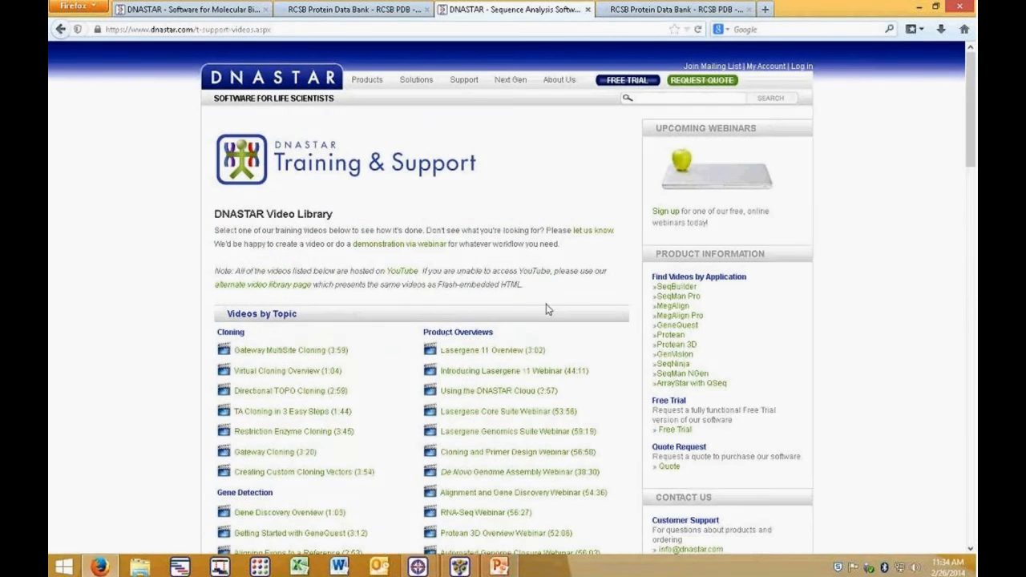
{"action": "left_click", "coordinate": [685, 345]}
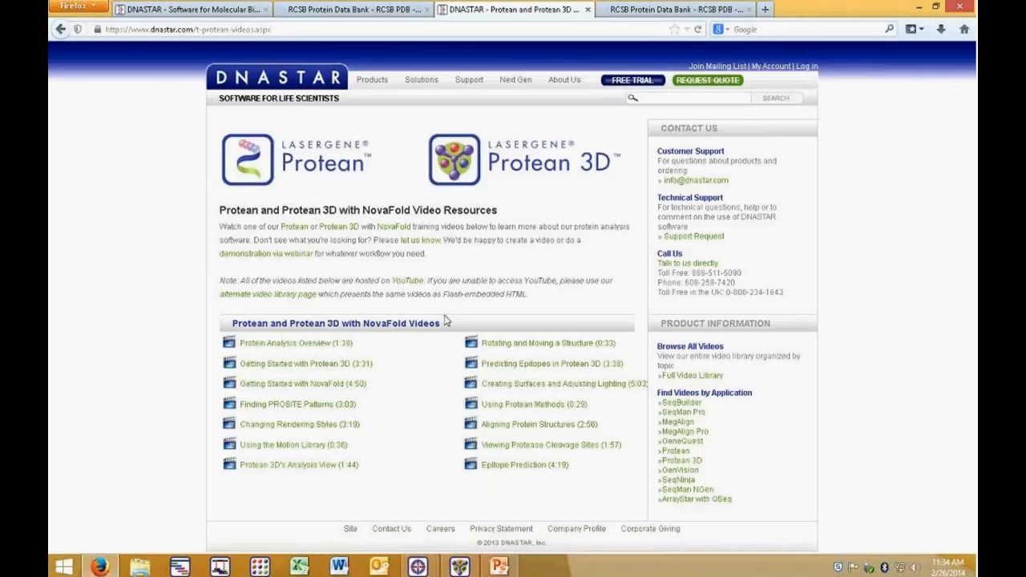
Step: Browse the DNASTAR Webinars page and return to the DNASTAR home page
{"action": "mouse_move", "coordinate": [468, 83]}
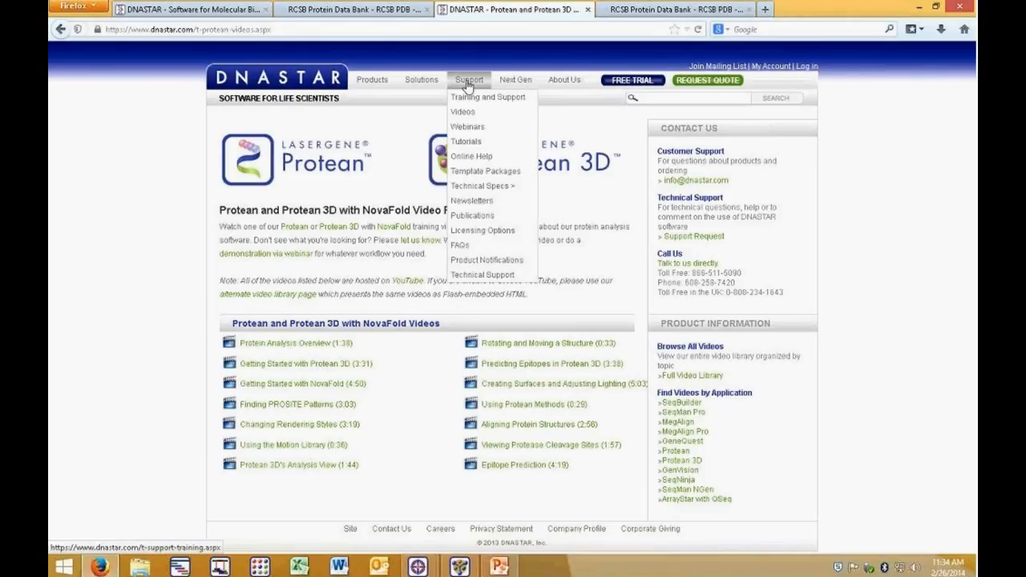
{"action": "left_click", "coordinate": [468, 127]}
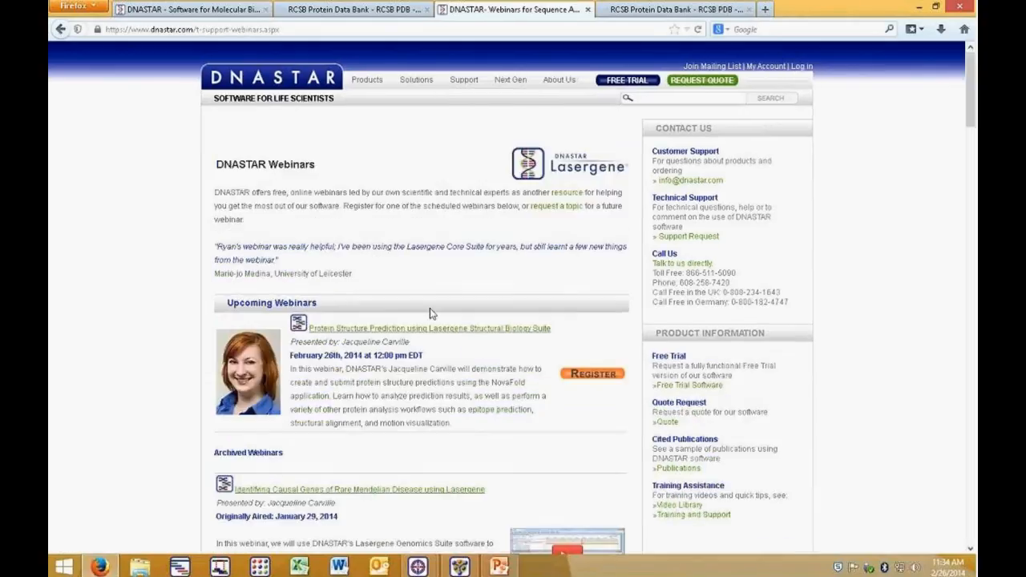
{"action": "scroll", "coordinate": [470, 366], "scroll_direction": "down", "scroll_amount": 5}
{"action": "scroll", "coordinate": [470, 362], "scroll_direction": "down", "scroll_amount": 3}
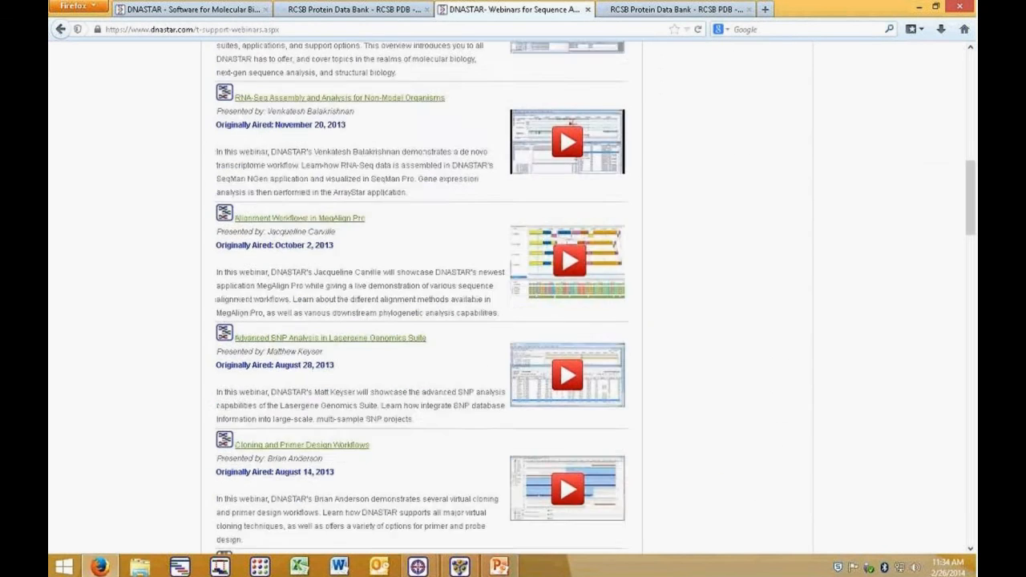
{"action": "scroll", "coordinate": [470, 355], "scroll_direction": "down", "scroll_amount": 4}
{"action": "scroll", "coordinate": [461, 357], "scroll_direction": "up", "scroll_amount": 15}
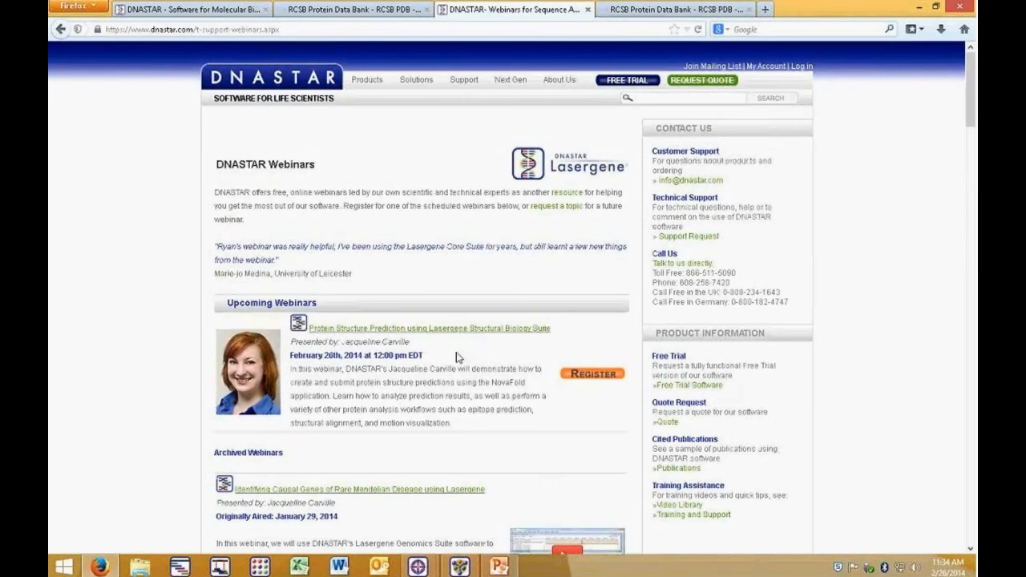
{"action": "left_click", "coordinate": [281, 77]}
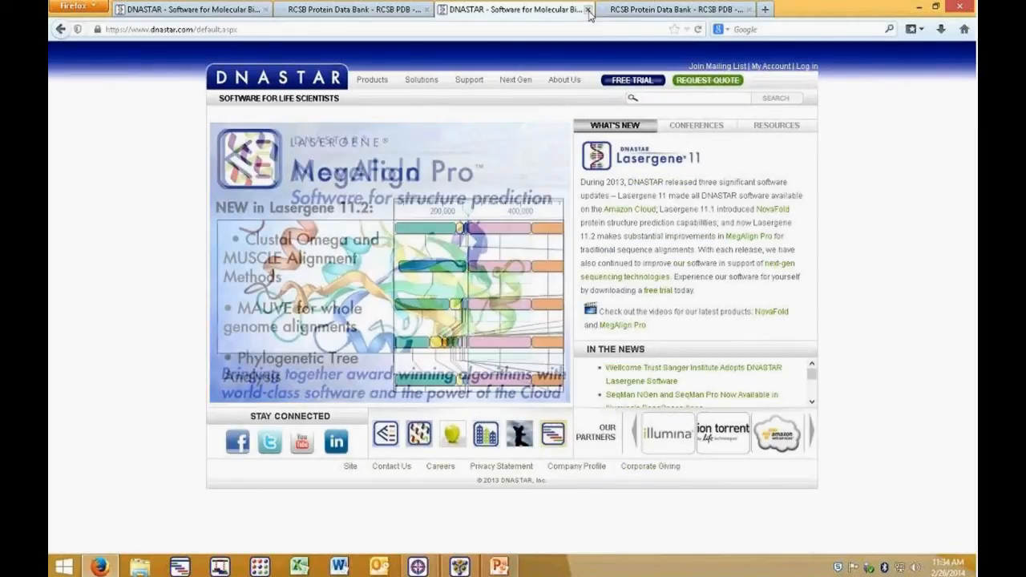
Step: View the DNASTAR Online Help and Tutorials pages, close that tab, and minimize the browser
{"action": "mouse_move", "coordinate": [475, 84]}
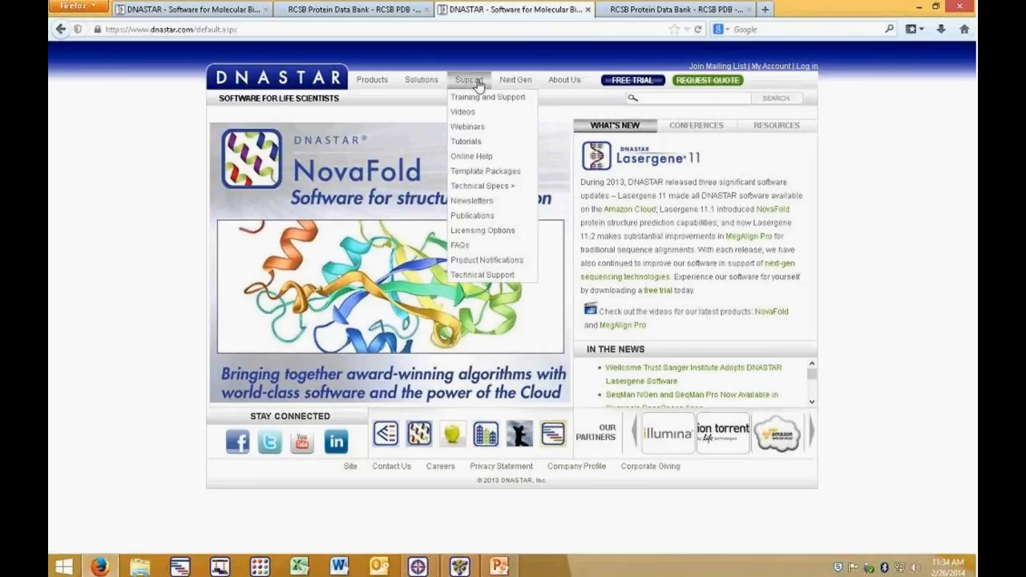
{"action": "left_click", "coordinate": [480, 159]}
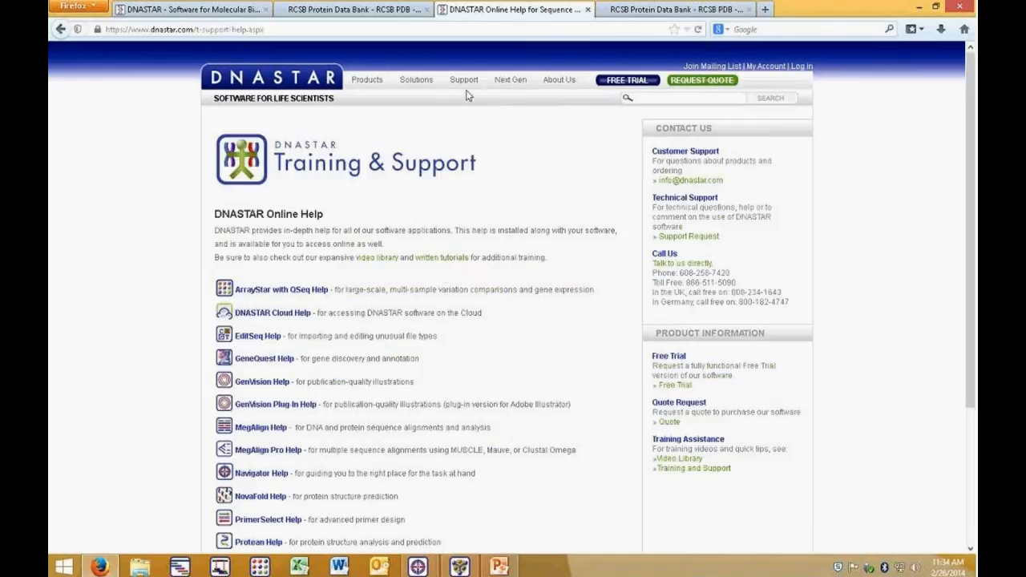
{"action": "left_click", "coordinate": [469, 143]}
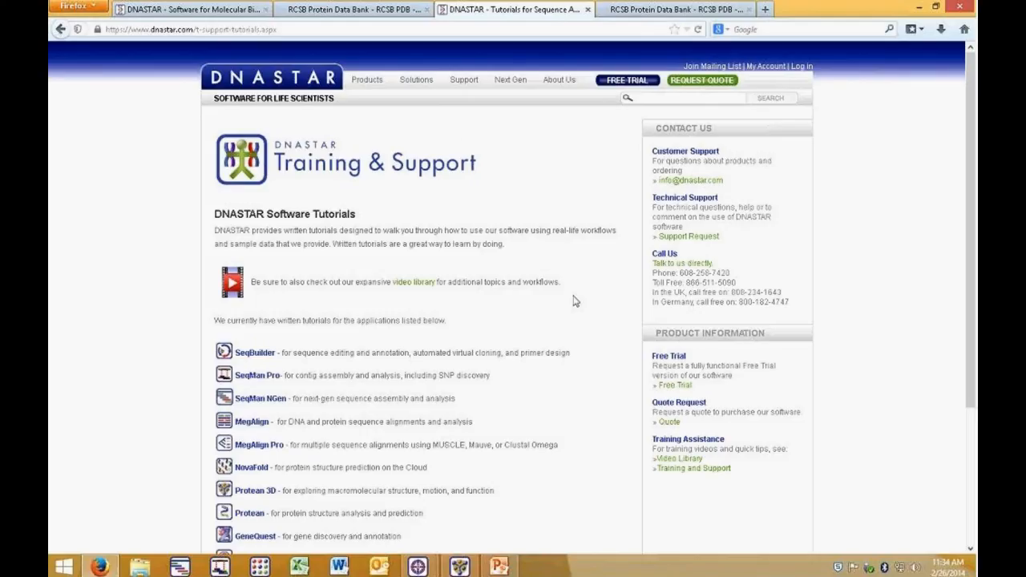
{"action": "left_click", "coordinate": [588, 9]}
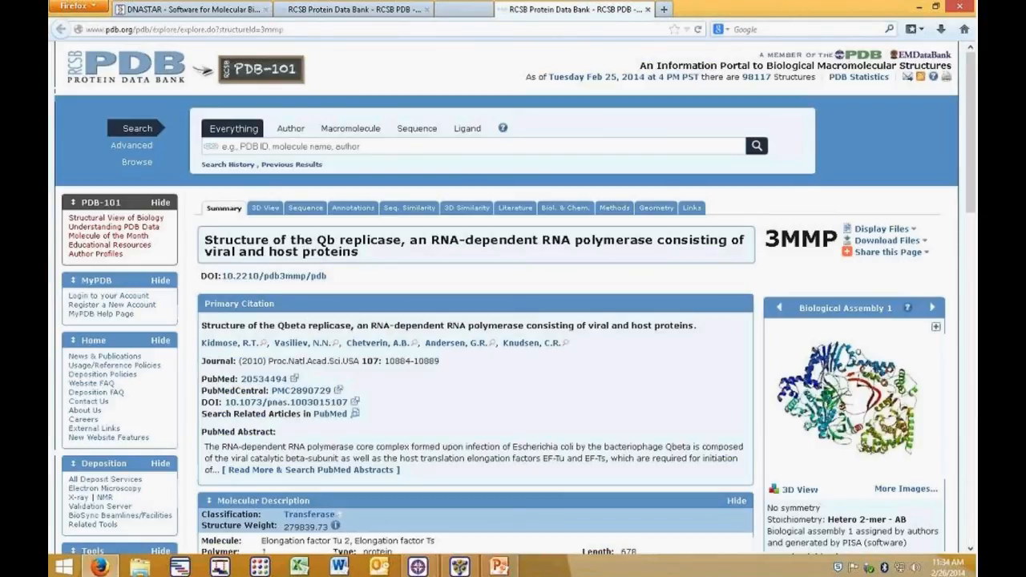
{"action": "left_click", "coordinate": [919, 8]}
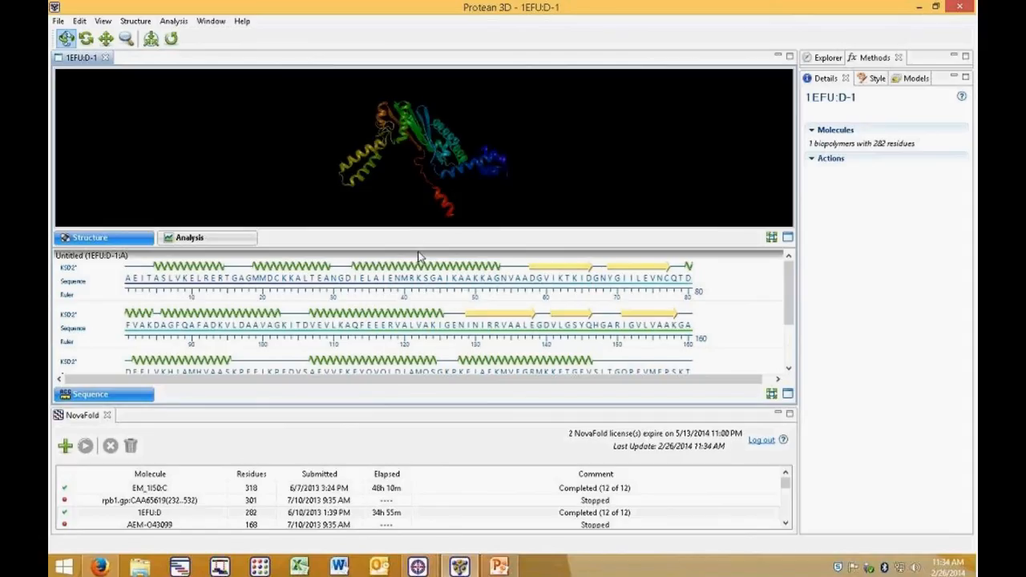
Step: Collapse the sequence pane and rotate the predicted structure in the enlarged structure view
{"action": "left_click_drag", "start_coordinate": [463, 247], "coordinate": [464, 364]}
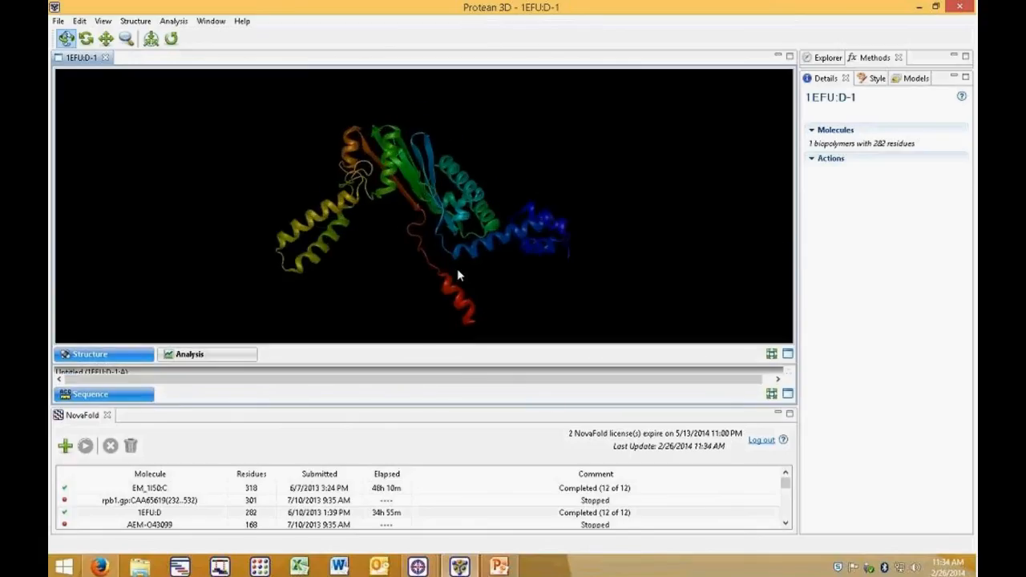
{"action": "left_click_drag", "start_coordinate": [456, 268], "coordinate": [189, 148]}
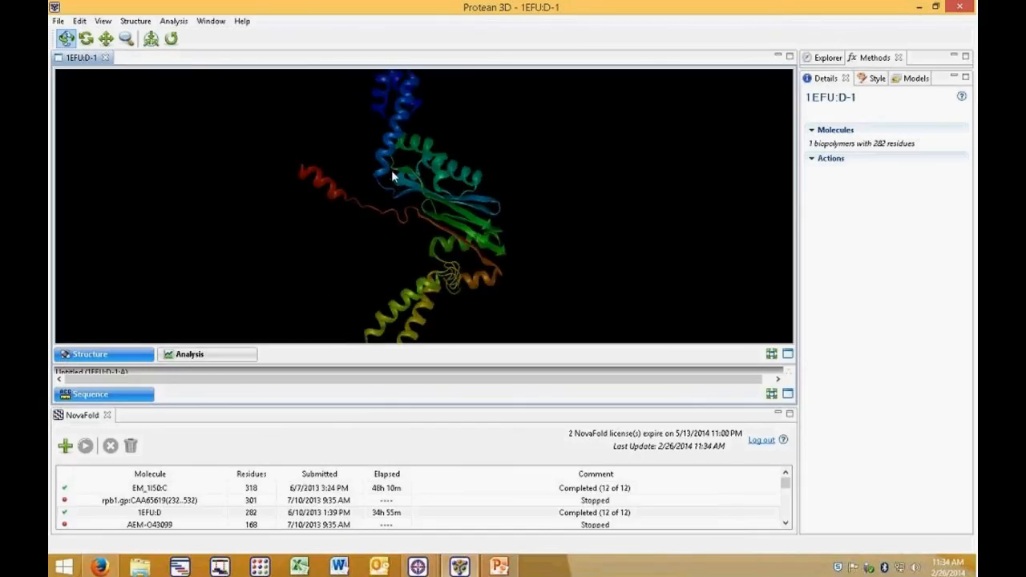
Step: Open Export Image, review the available save-as image types, and cancel the export
{"action": "left_click", "coordinate": [59, 22]}
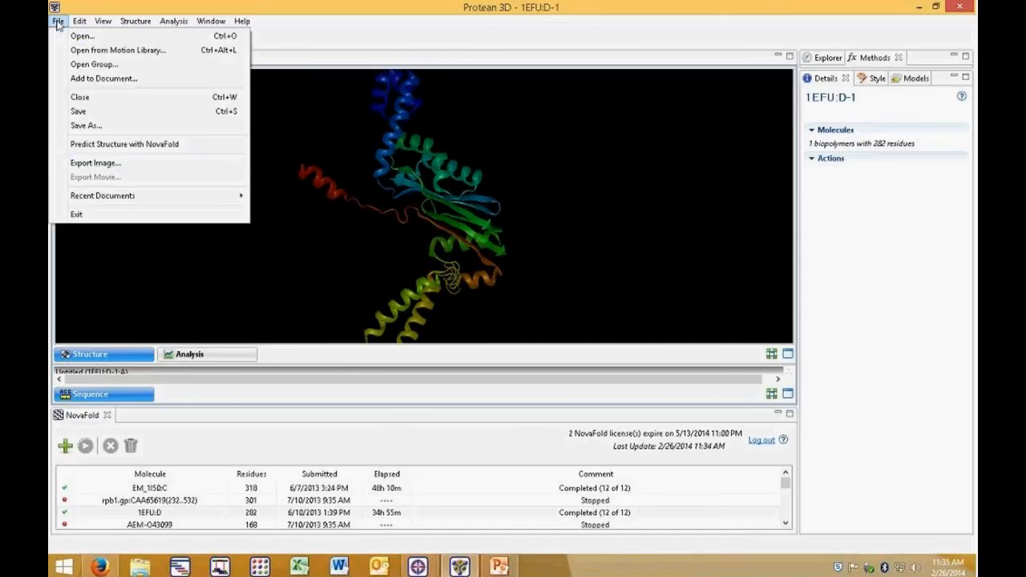
{"action": "left_click", "coordinate": [95, 164]}
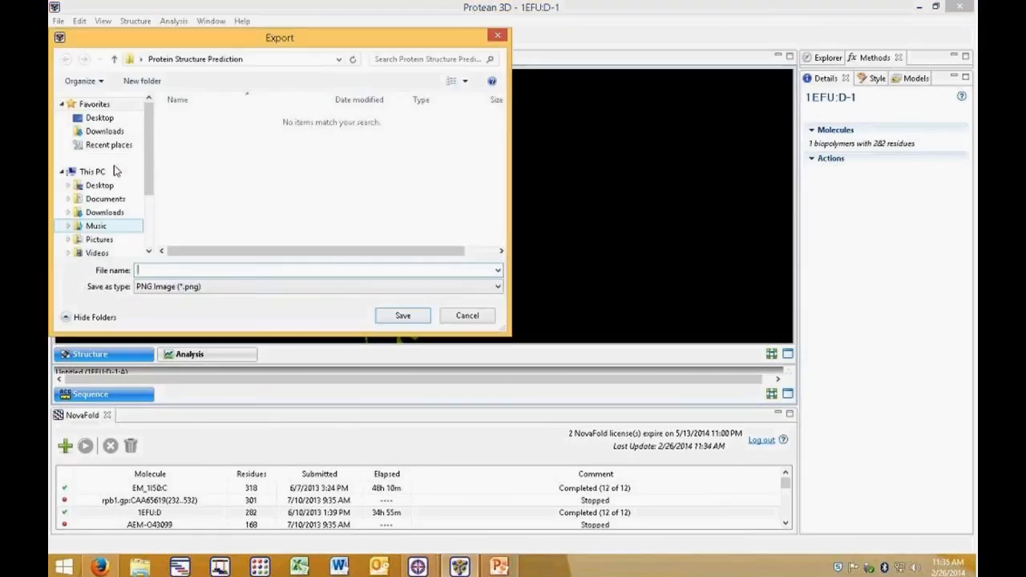
{"action": "left_click", "coordinate": [494, 288]}
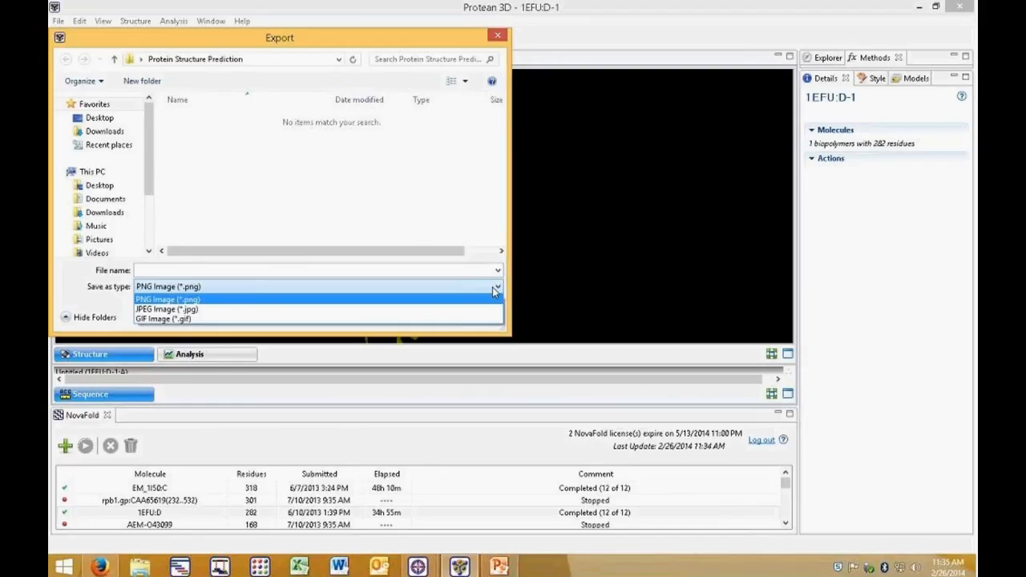
{"action": "left_click", "coordinate": [168, 301]}
{"action": "left_click", "coordinate": [463, 319]}
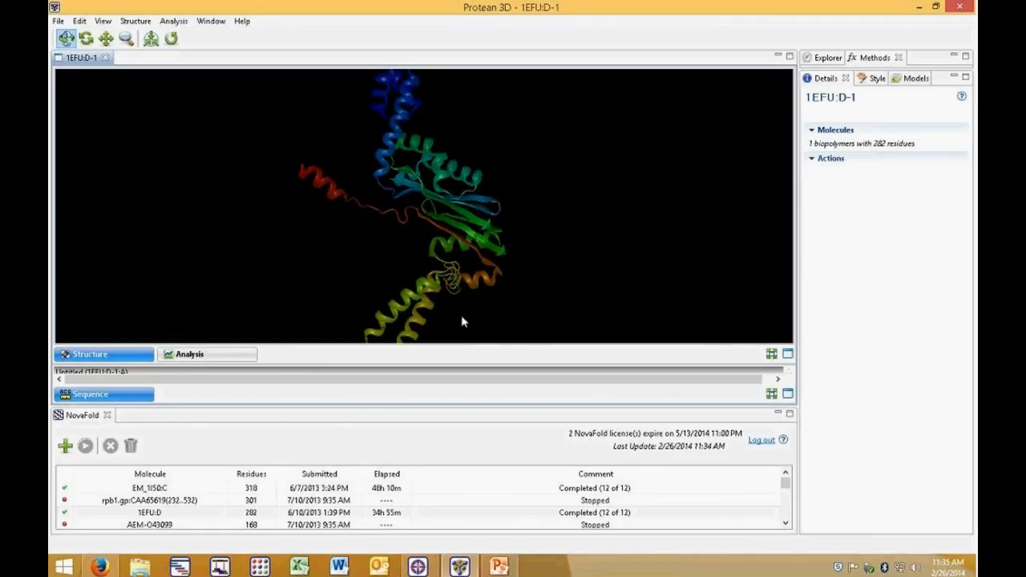
Step: Close the 1EFU:D-1 structure window and shrink the NovaFold panel to its header
{"action": "left_click_drag", "start_coordinate": [312, 197], "coordinate": [281, 107]}
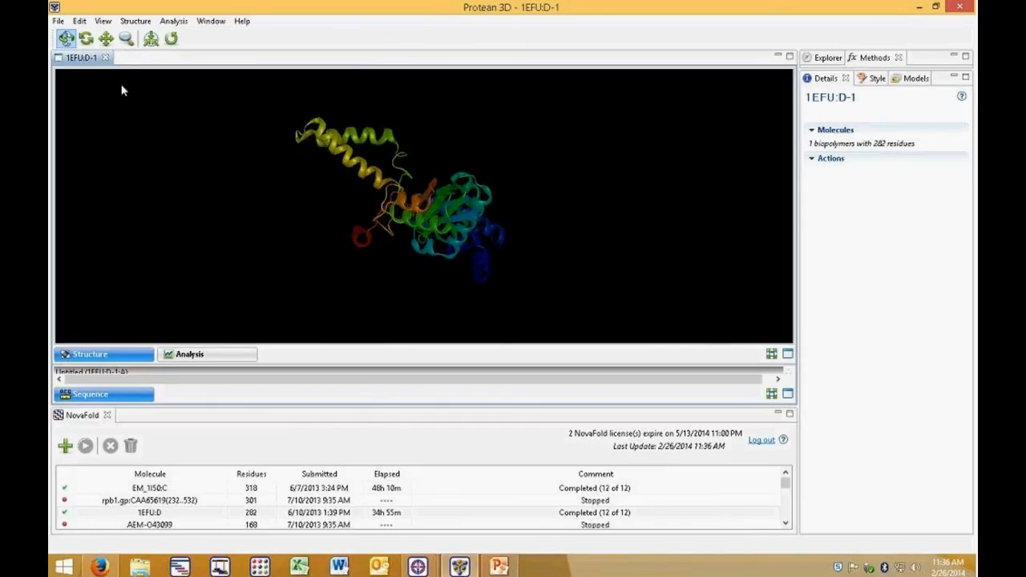
{"action": "left_click", "coordinate": [107, 58]}
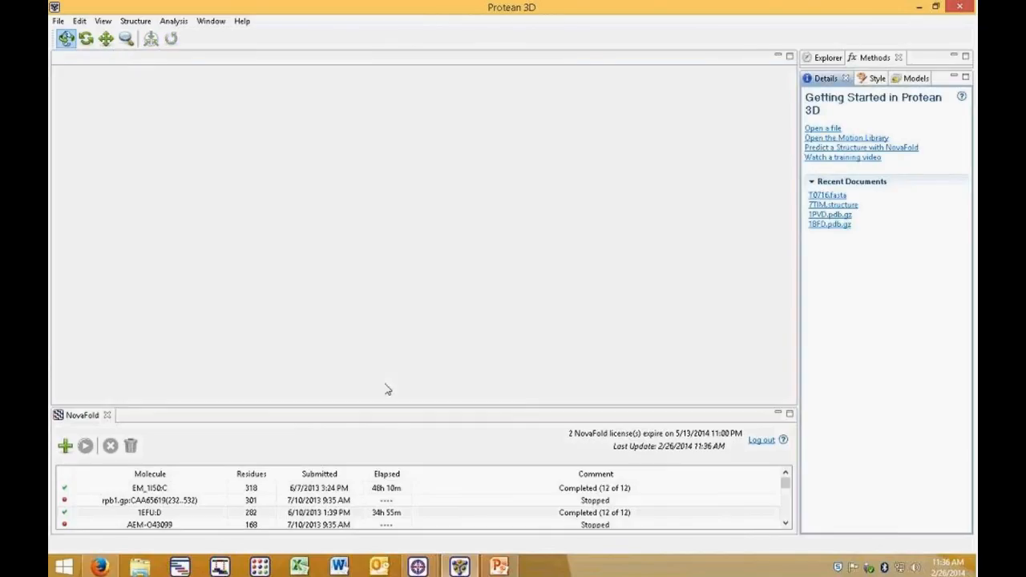
{"action": "left_click_drag", "start_coordinate": [408, 406], "coordinate": [410, 486]}
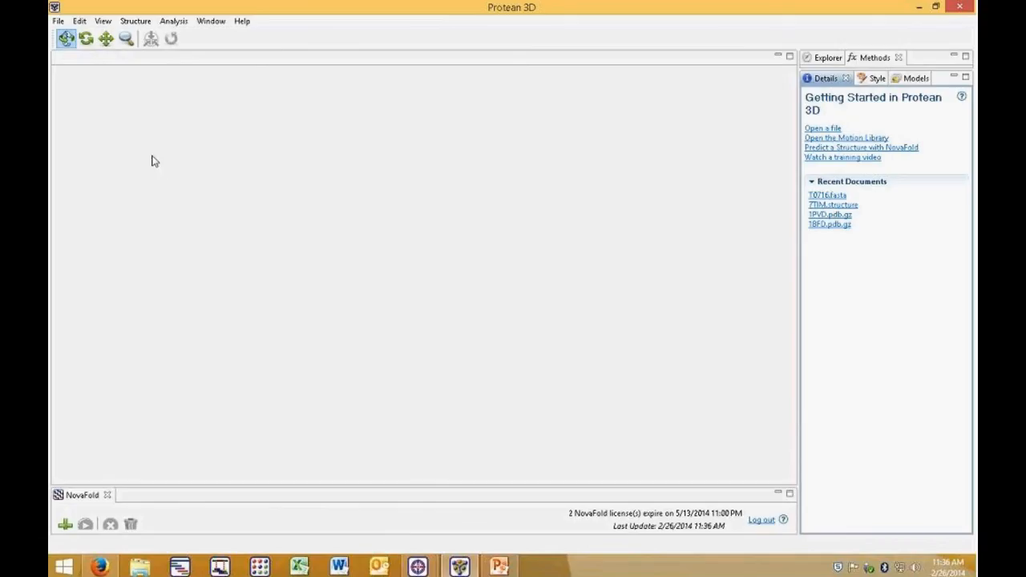
Step: Open the 7TIM structure file from the Protein Structure Prediction folder
{"action": "left_click", "coordinate": [58, 20]}
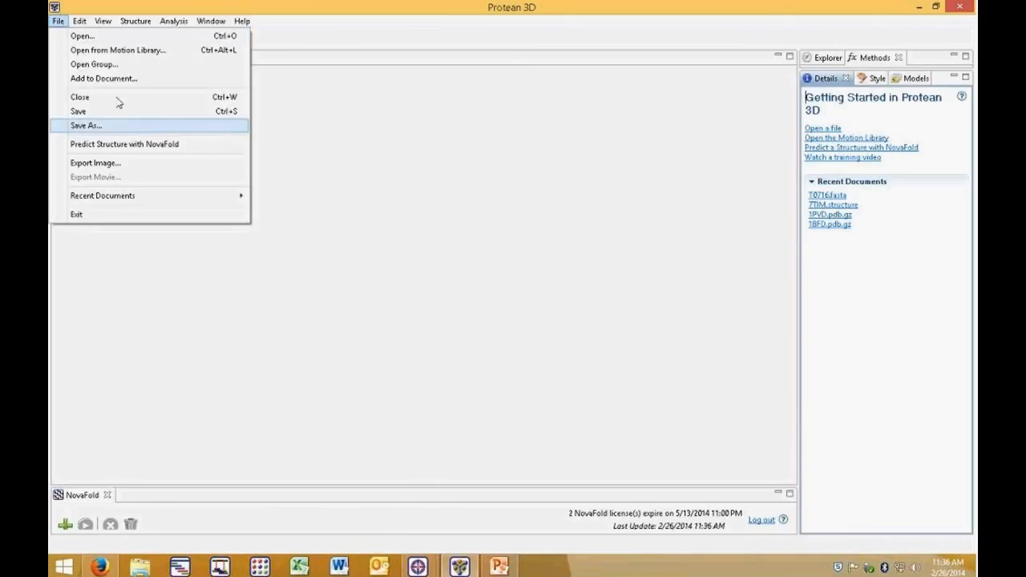
{"action": "left_click", "coordinate": [83, 36]}
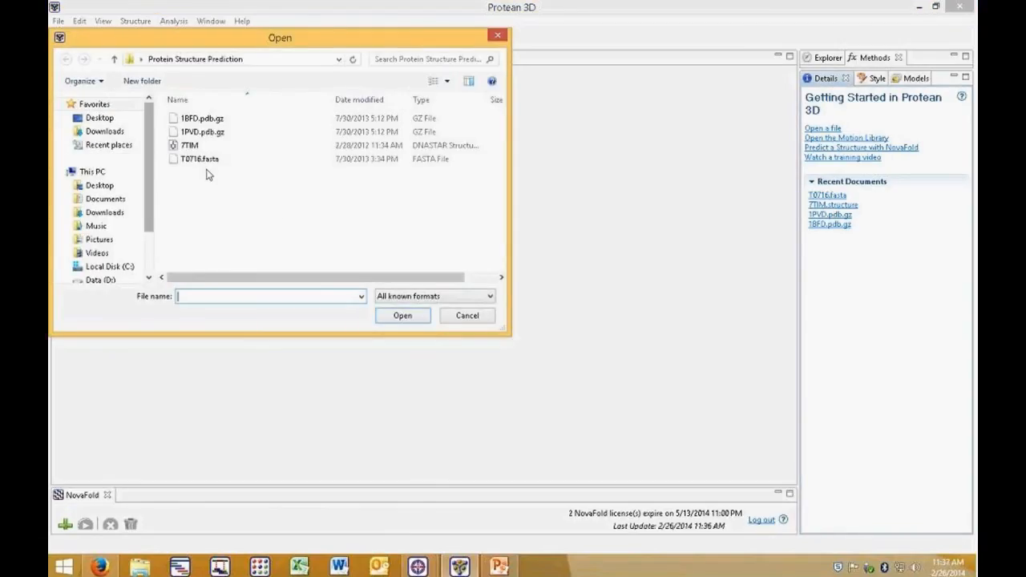
{"action": "left_click", "coordinate": [189, 145]}
{"action": "left_click", "coordinate": [427, 319]}
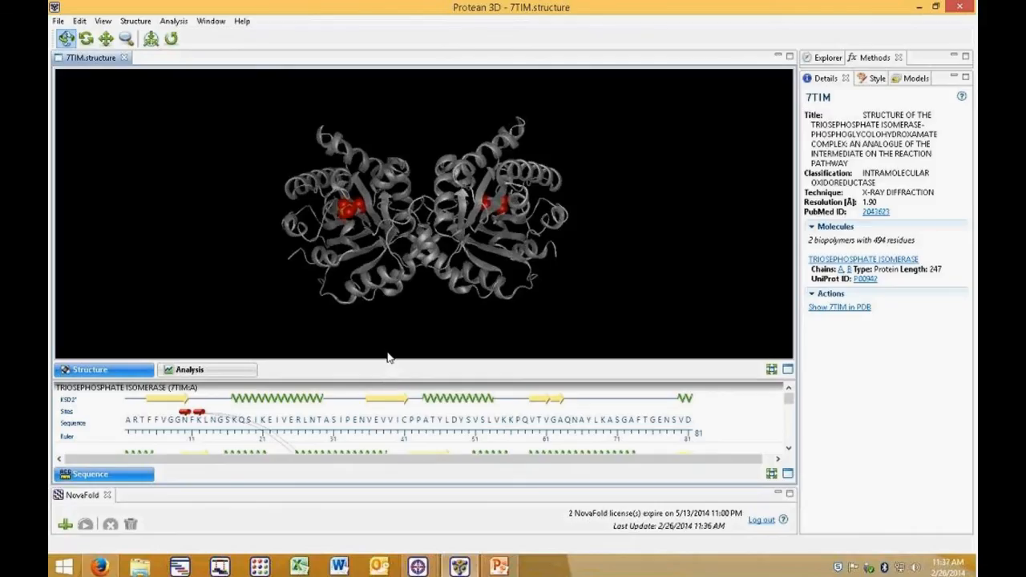
Step: Open the Methods list, collapse its parameters, and examine the immunogenicity methods such as B-cell and MHC II epitopes
{"action": "left_click", "coordinate": [873, 59]}
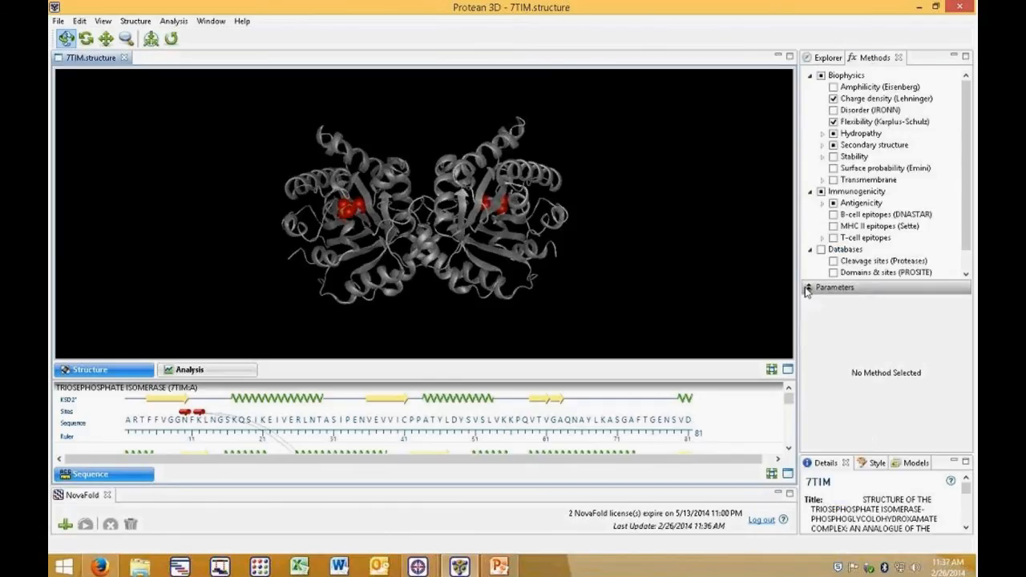
{"action": "left_click", "coordinate": [821, 293]}
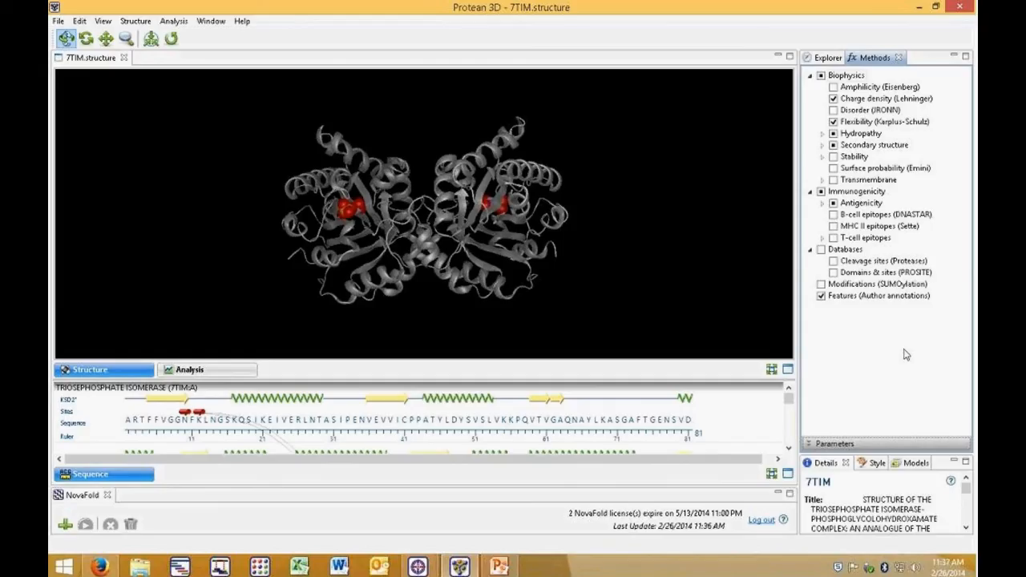
{"action": "left_click", "coordinate": [888, 214]}
{"action": "left_click", "coordinate": [882, 227]}
Step: Show the Surfaces explorer and create a solvent accessible surface at high quality
{"action": "left_click", "coordinate": [105, 22]}
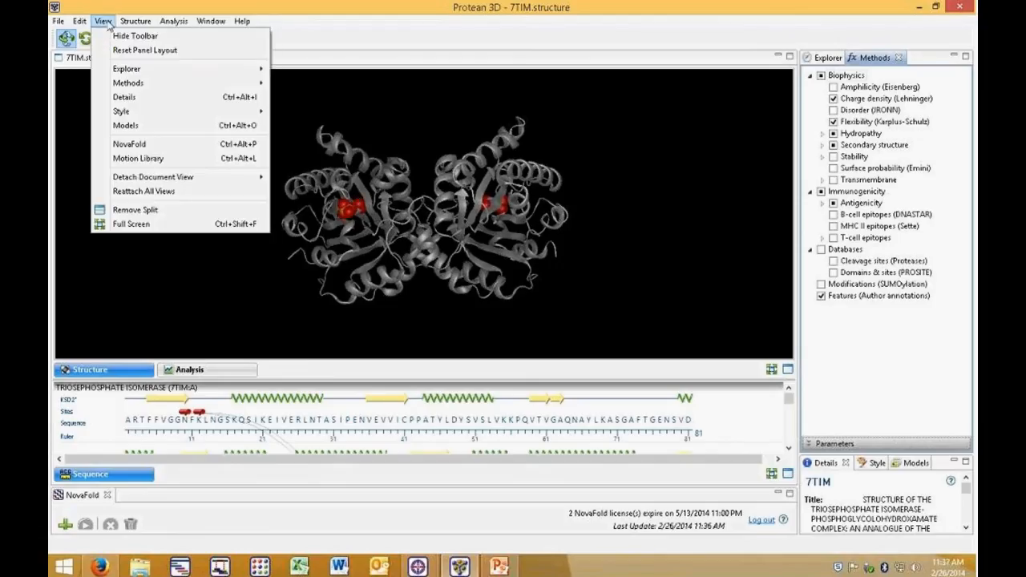
{"action": "mouse_move", "coordinate": [125, 70]}
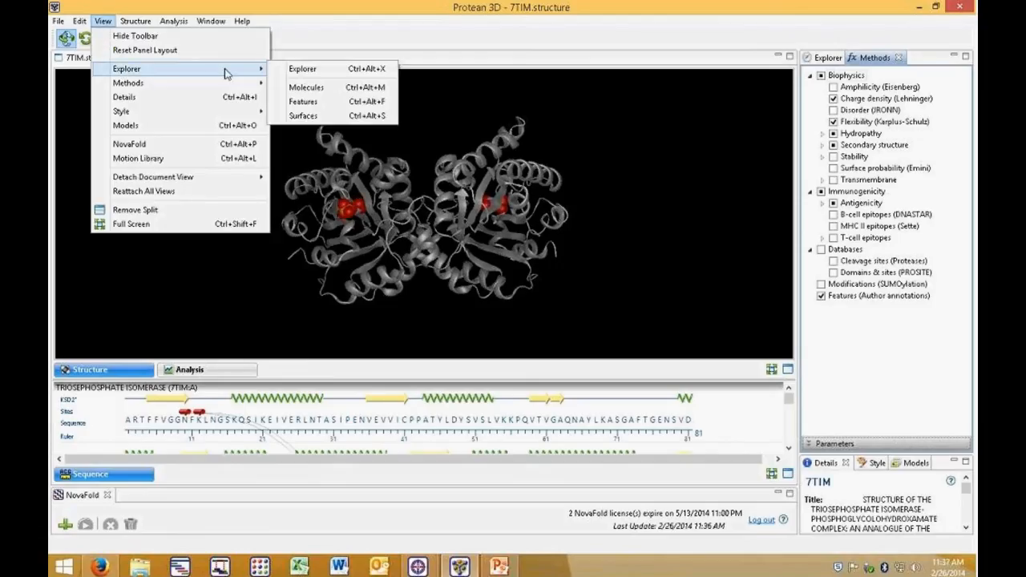
{"action": "left_click", "coordinate": [301, 117]}
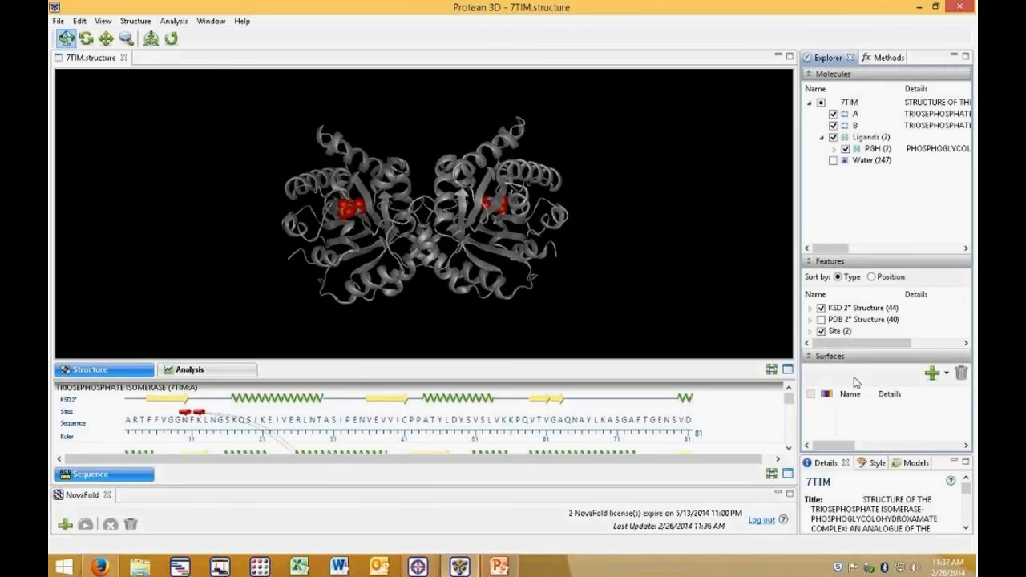
{"action": "left_click", "coordinate": [947, 375]}
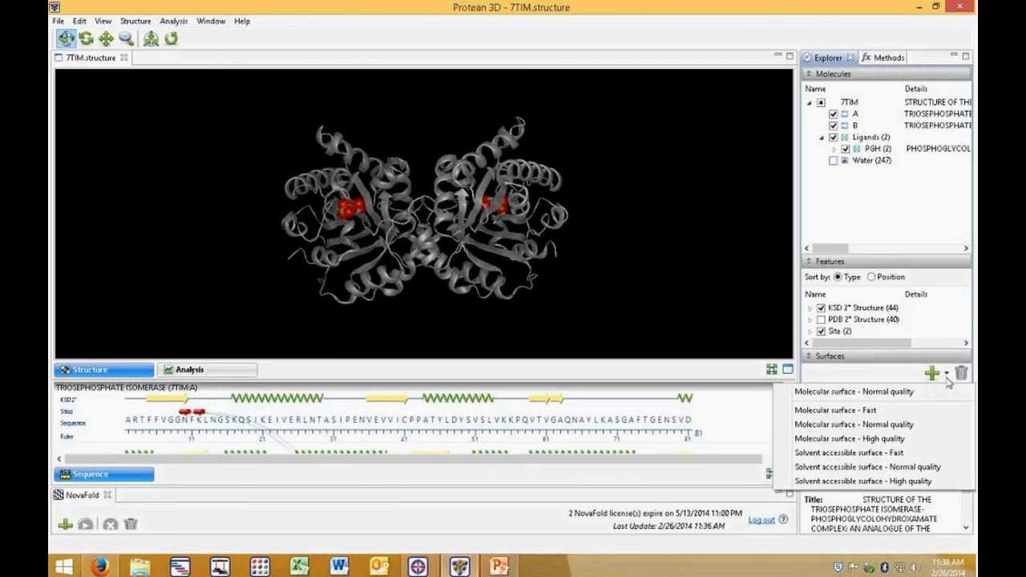
{"action": "left_click", "coordinate": [928, 482]}
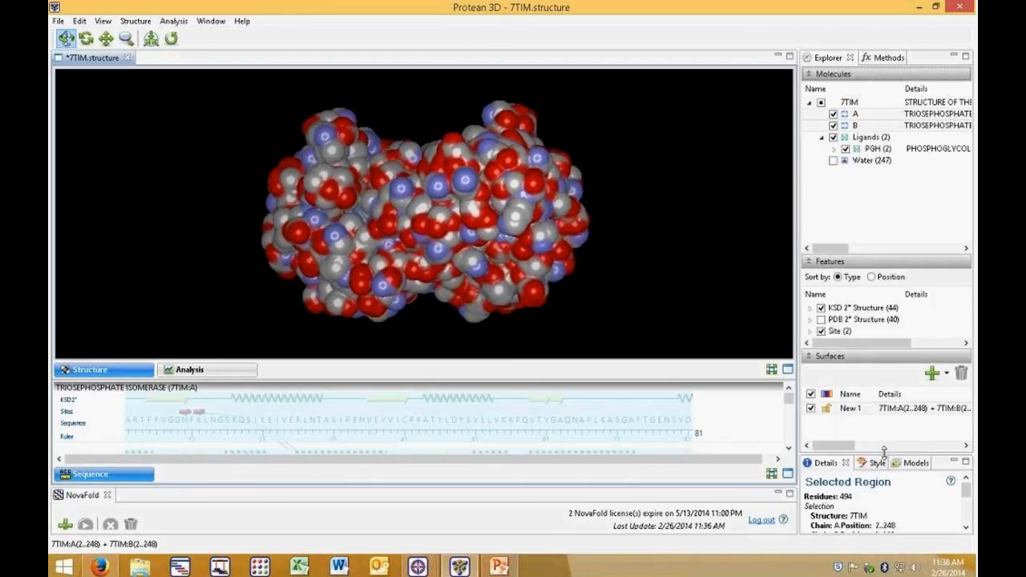
Step: Set the surface's fill color to green in the Style color settings
{"action": "left_click_drag", "start_coordinate": [884, 453], "coordinate": [876, 341]}
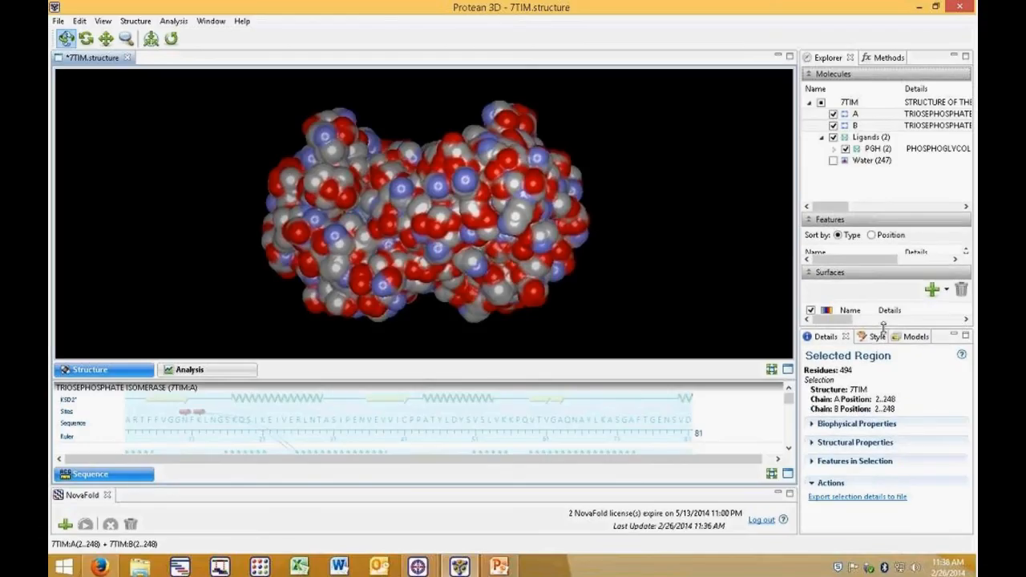
{"action": "left_click", "coordinate": [876, 337]}
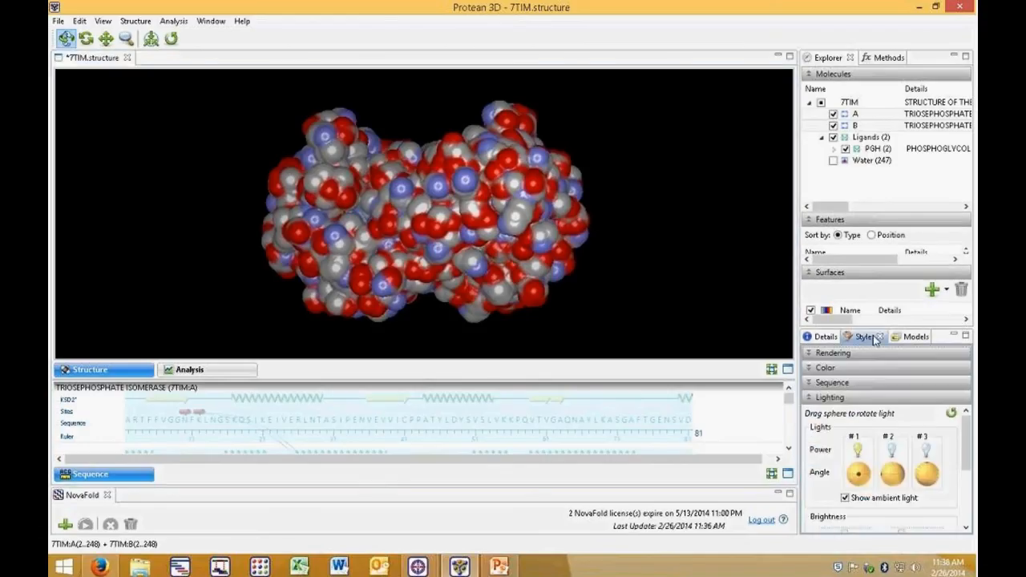
{"action": "left_click", "coordinate": [811, 368]}
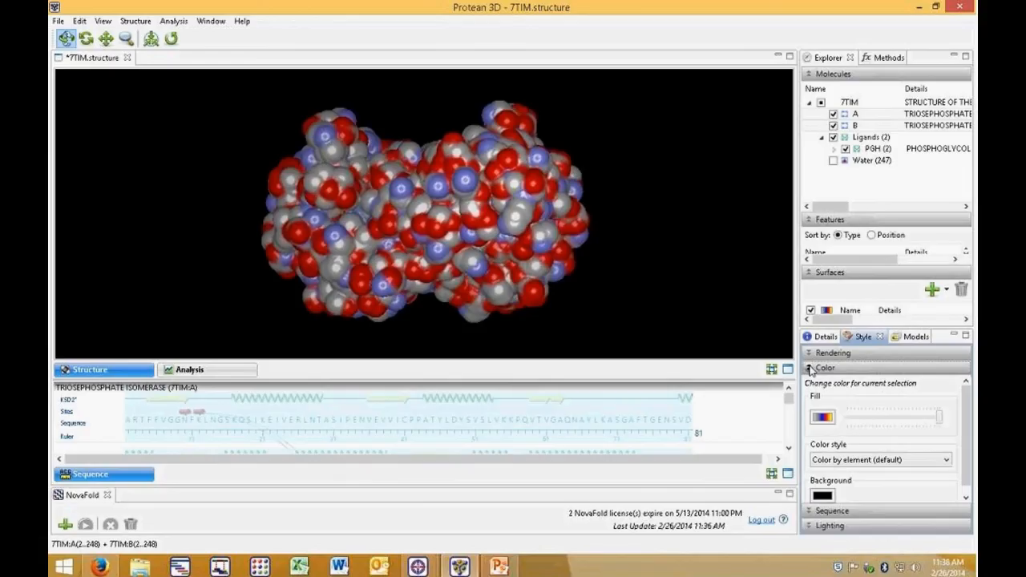
{"action": "left_click", "coordinate": [828, 423]}
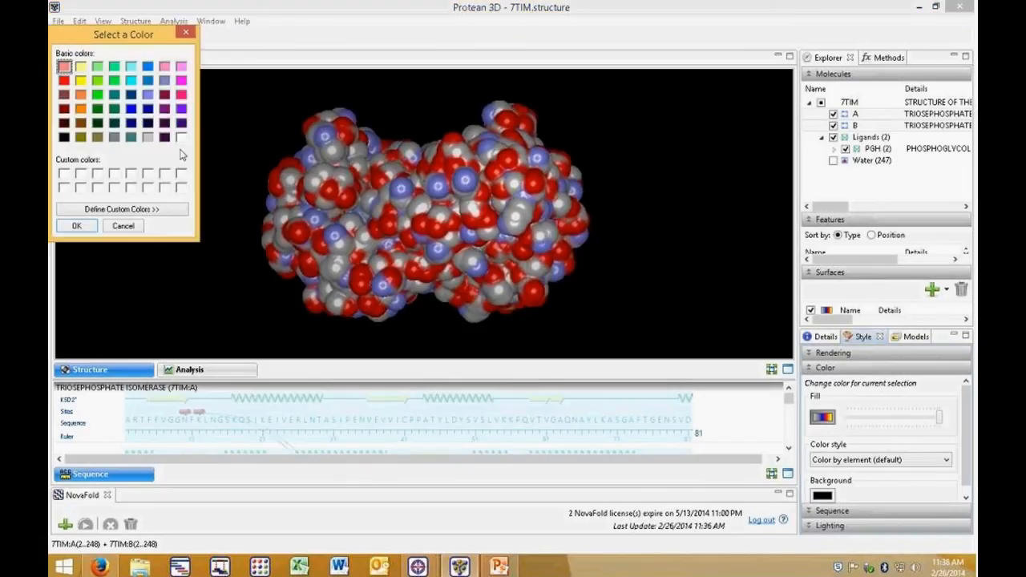
{"action": "left_click", "coordinate": [97, 109]}
{"action": "left_click", "coordinate": [77, 225]}
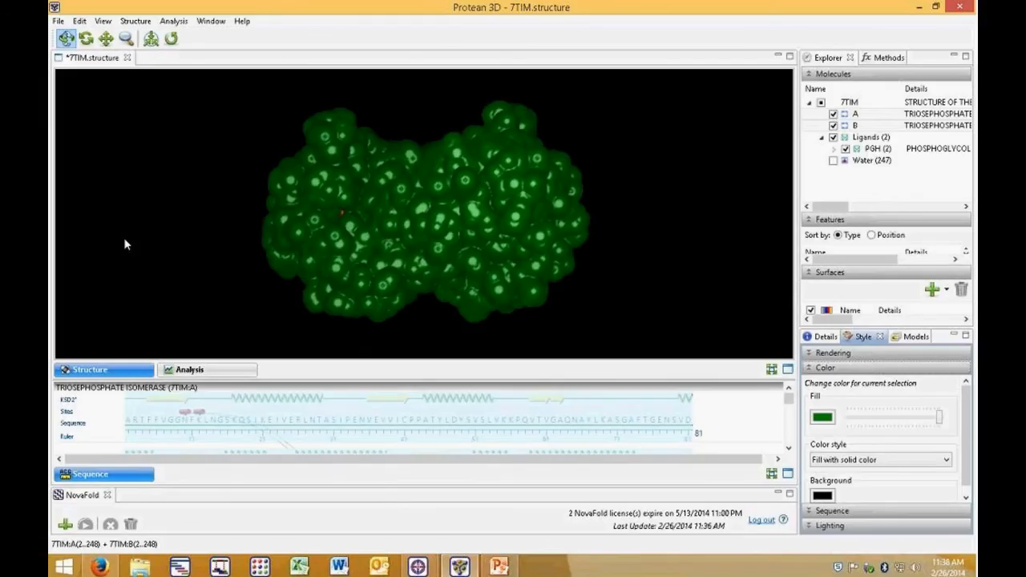
Step: Switch to the Analysis view and enable the B-cell epitopes (DNASTAR) method
{"action": "left_click", "coordinate": [242, 372]}
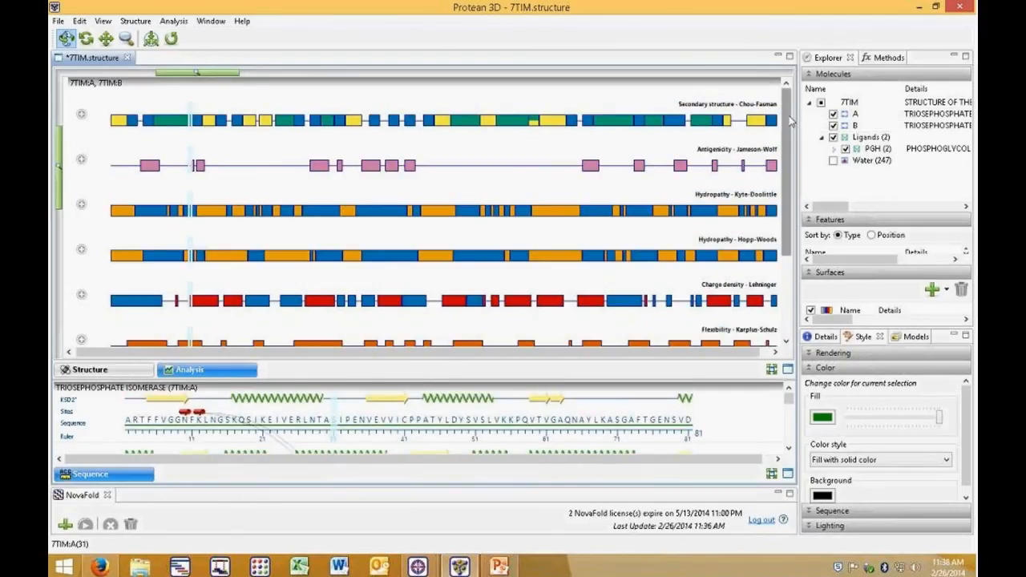
{"action": "left_click_drag", "start_coordinate": [792, 120], "coordinate": [804, 50]}
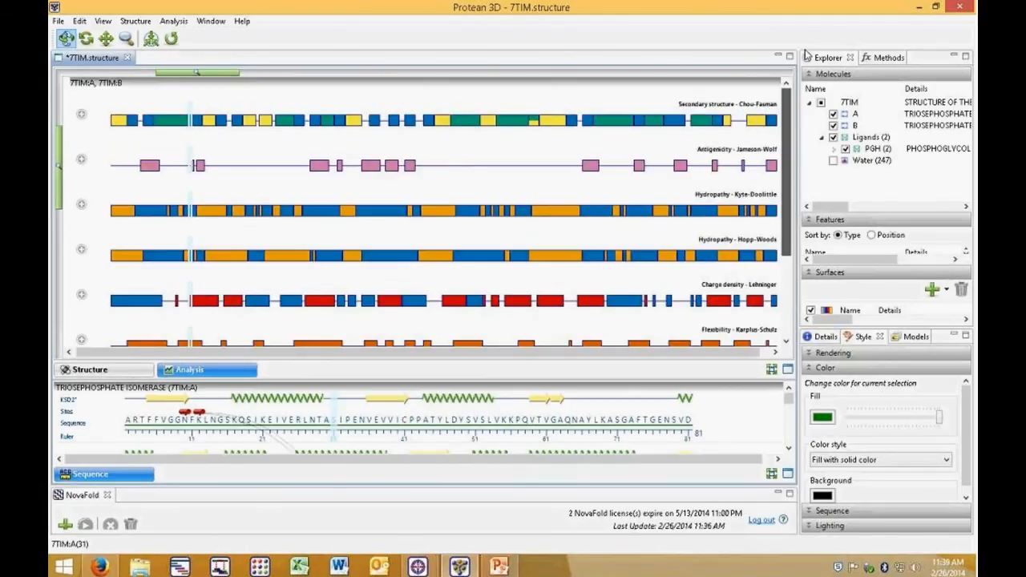
{"action": "left_click", "coordinate": [882, 60]}
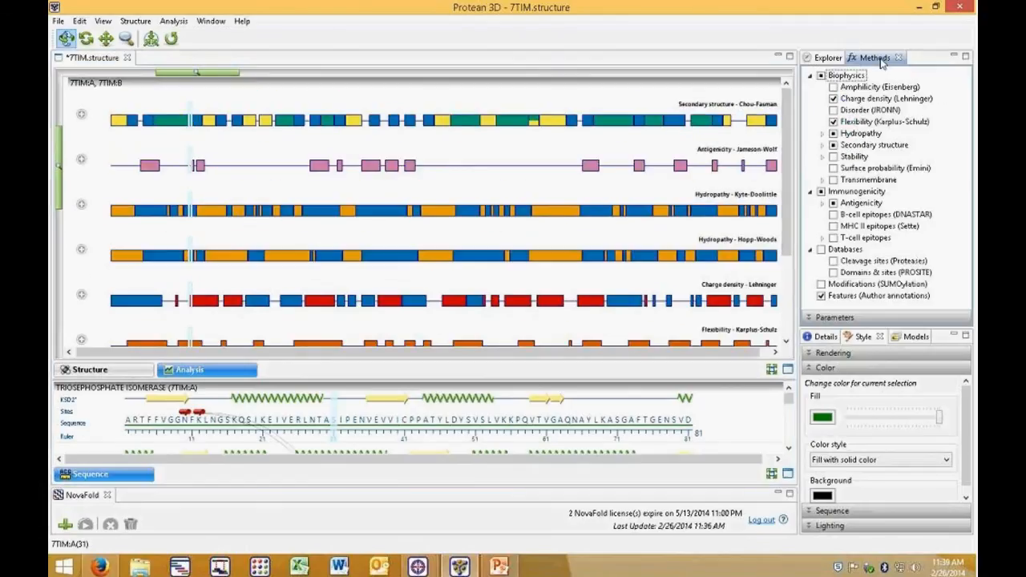
{"action": "left_click", "coordinate": [833, 215]}
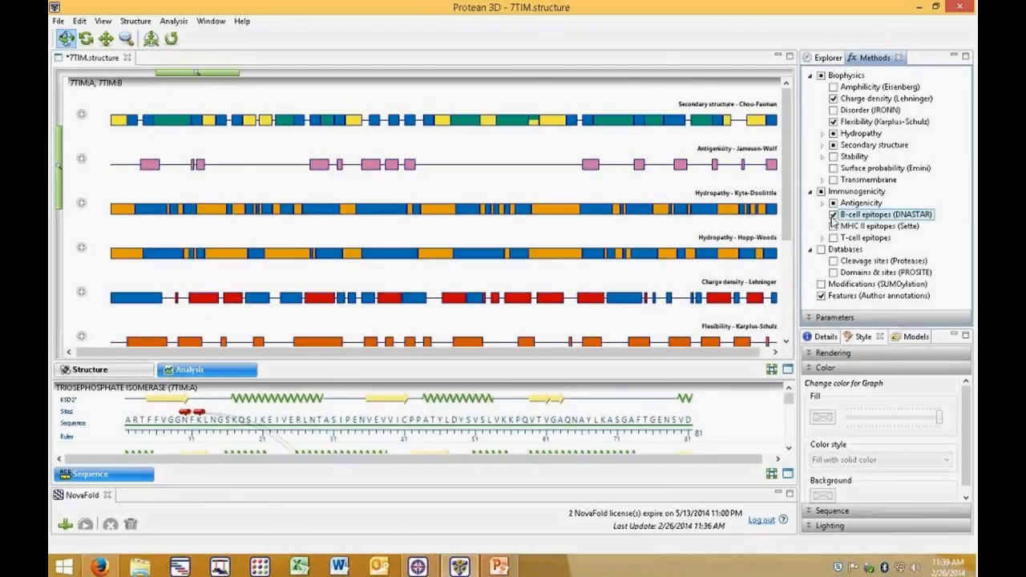
Step: Expand the B-cell epitopes track for chain 7TIM:A and select a highly antigenic region
{"action": "left_click_drag", "start_coordinate": [788, 107], "coordinate": [799, 228]}
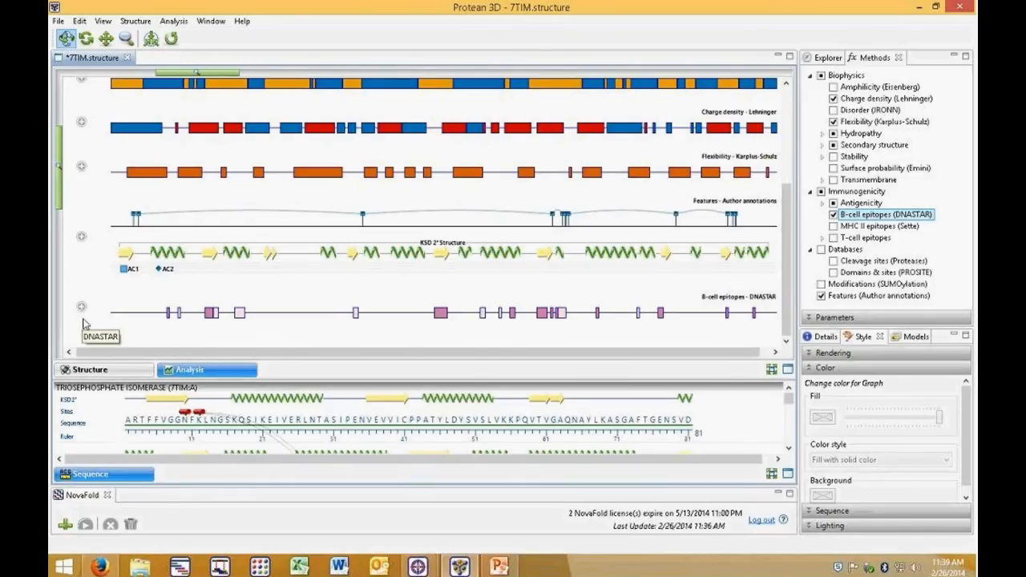
{"action": "left_click", "coordinate": [81, 307]}
{"action": "scroll", "coordinate": [166, 313], "scroll_direction": "down", "scroll_amount": 2}
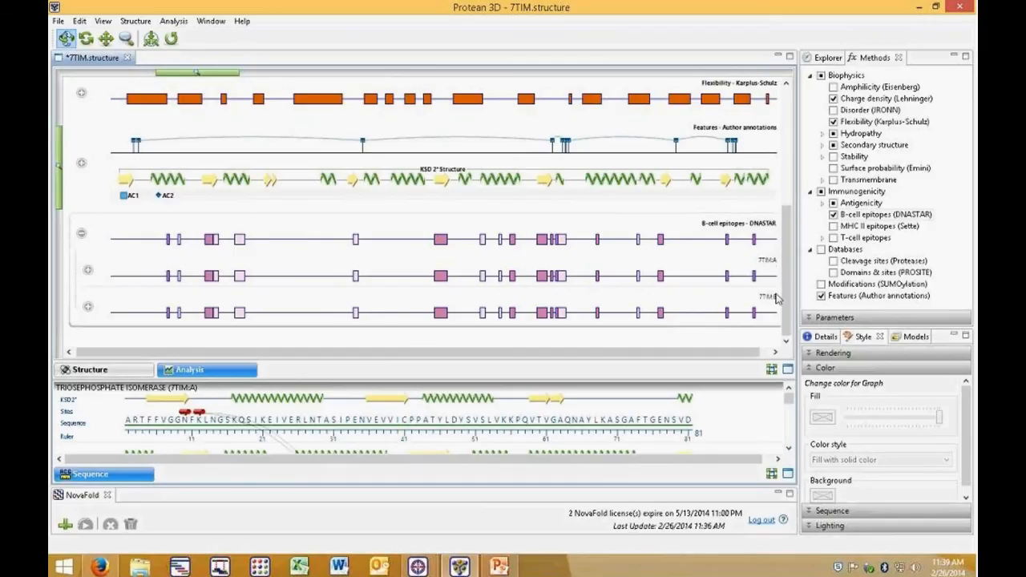
{"action": "left_click", "coordinate": [88, 271]}
{"action": "scroll", "coordinate": [321, 289], "scroll_direction": "down", "scroll_amount": 4}
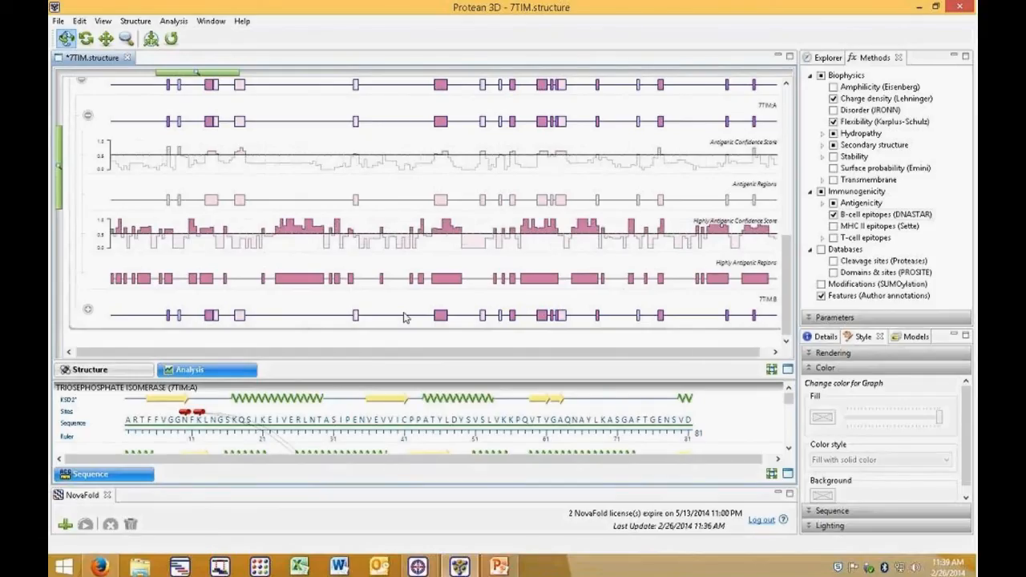
{"action": "left_click", "coordinate": [292, 282]}
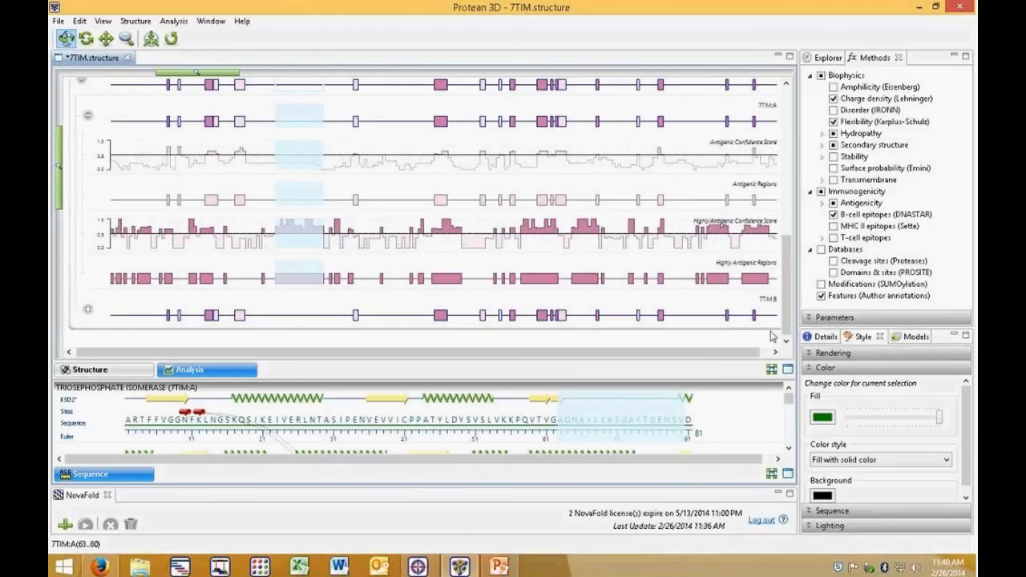
Step: Set the selected antigenic region's fill color to pink
{"action": "left_click", "coordinate": [822, 416]}
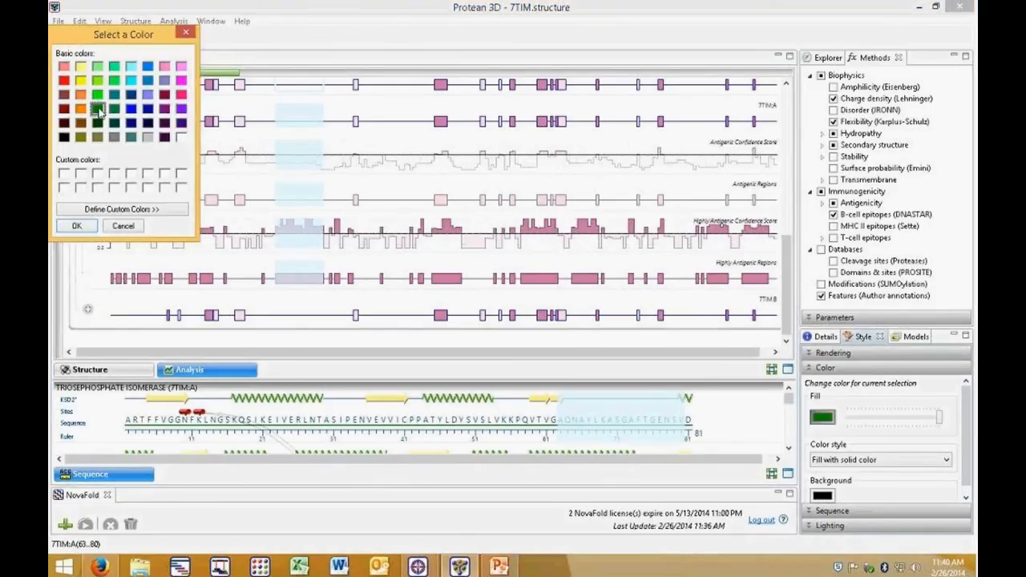
{"action": "left_click", "coordinate": [181, 94]}
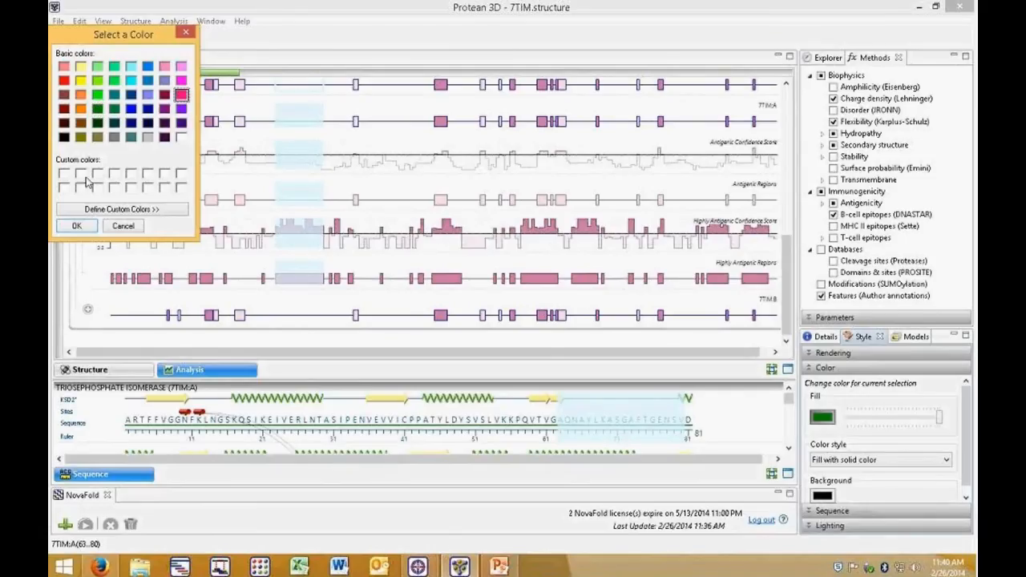
{"action": "left_click", "coordinate": [76, 227]}
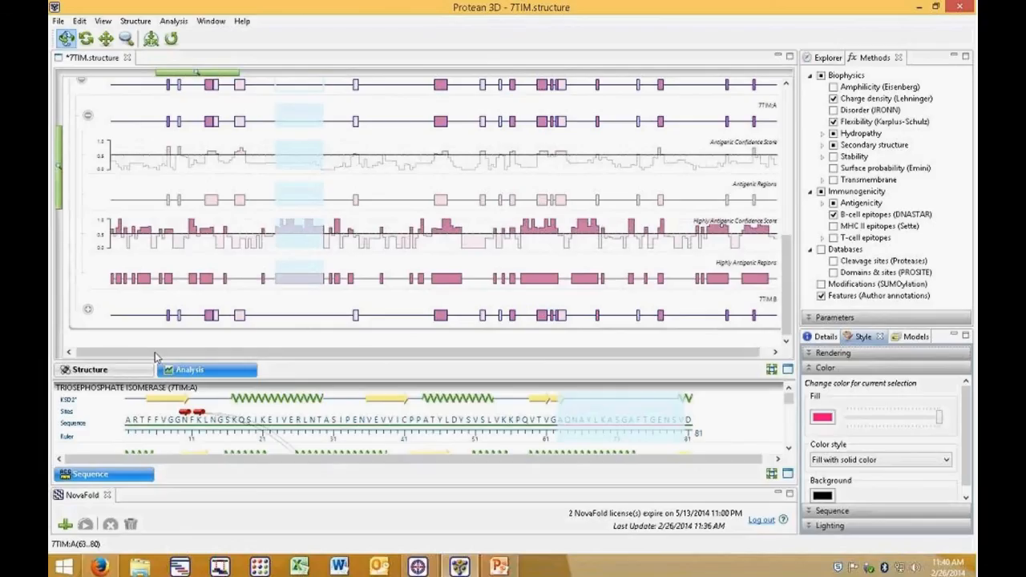
Step: Return to the structure view, then rotate and zoom in on the pink antigenic region
{"action": "left_click", "coordinate": [97, 372]}
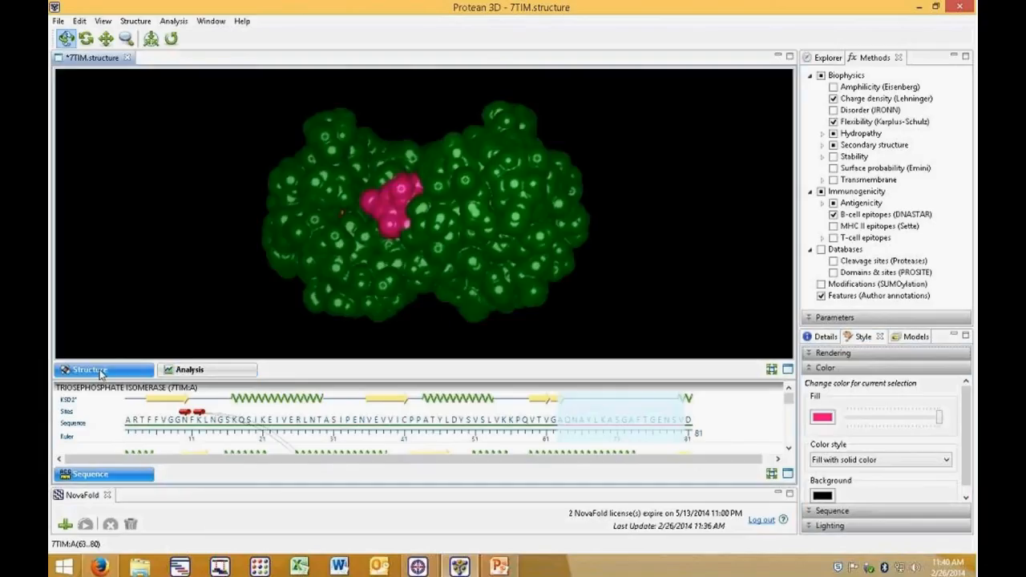
{"action": "left_click_drag", "start_coordinate": [556, 240], "coordinate": [535, 234]}
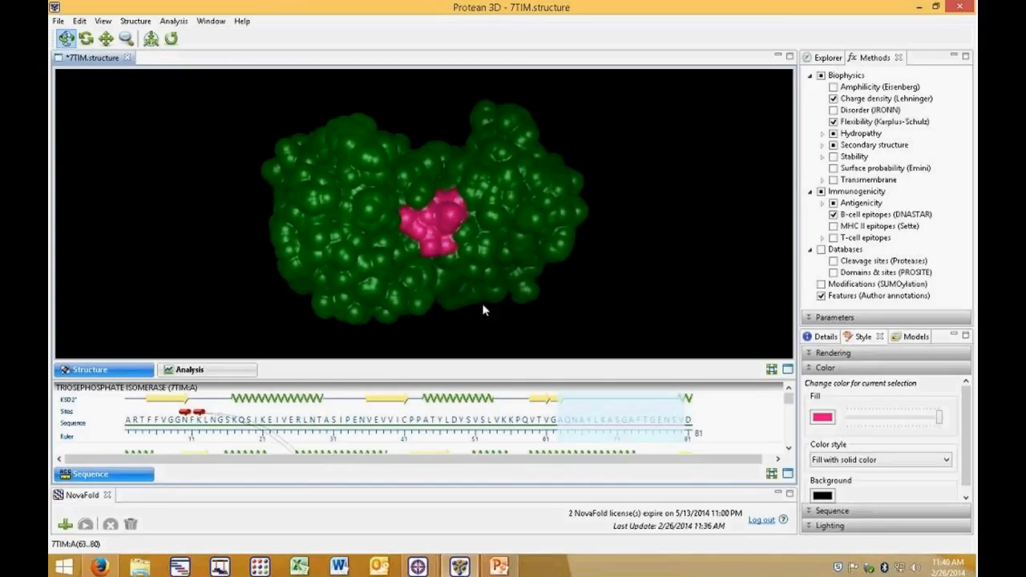
{"action": "left_click_drag", "start_coordinate": [465, 293], "coordinate": [440, 260]}
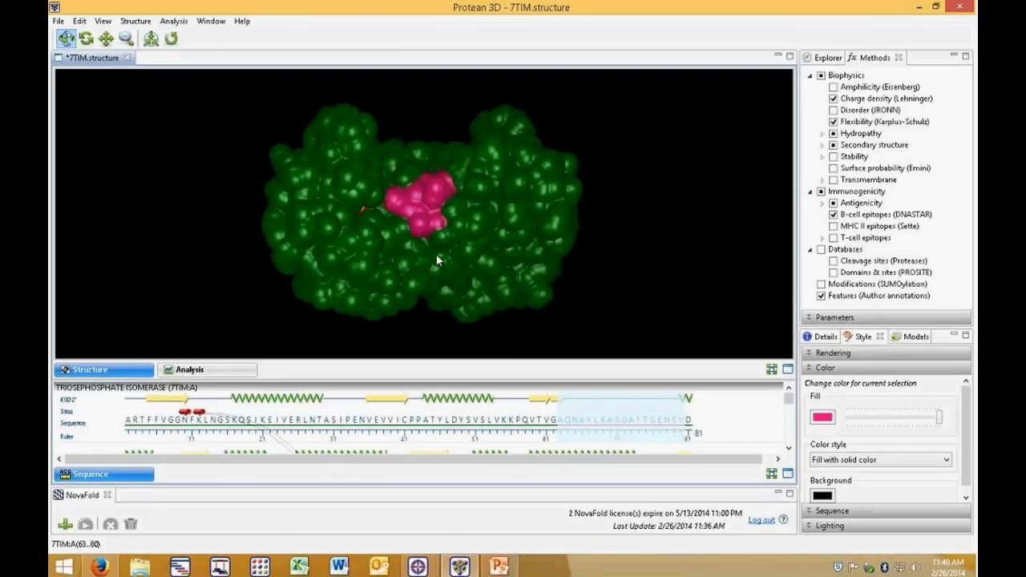
{"action": "left_click", "coordinate": [125, 42]}
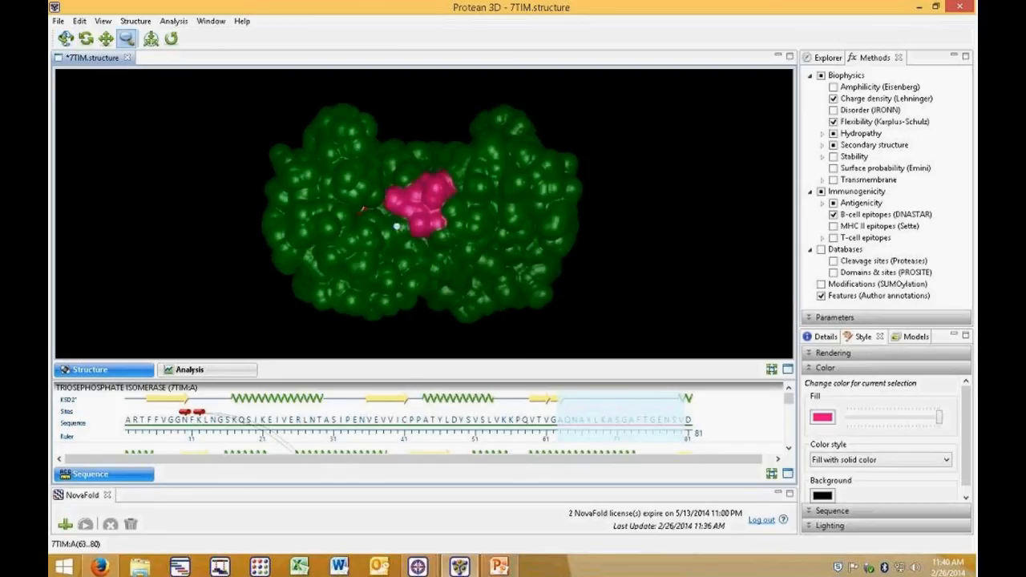
{"action": "left_click_drag", "start_coordinate": [434, 173], "coordinate": [268, 348]}
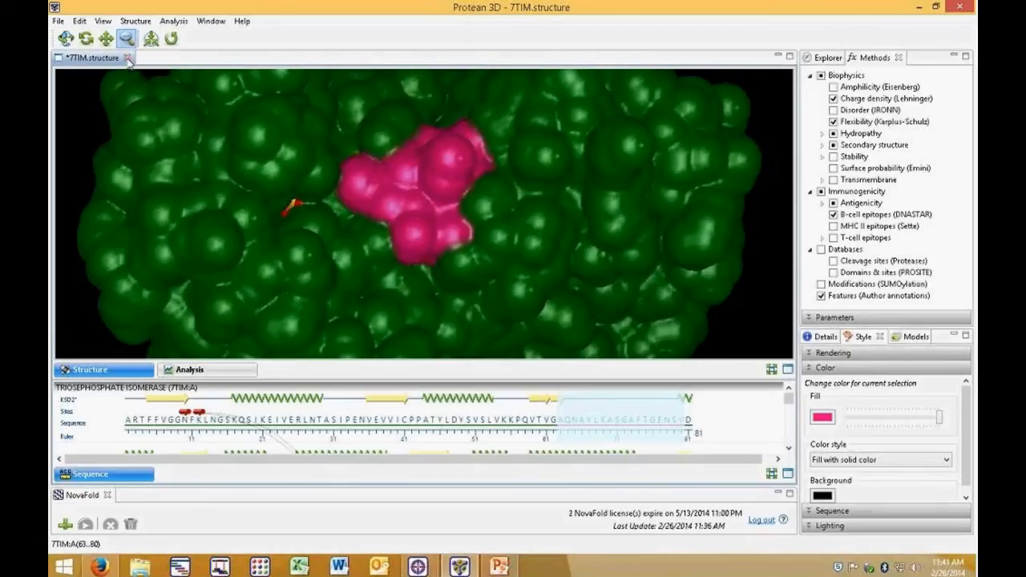
Step: Close the 7TIM structure without saving, and open 1BFD.pdb.gz and 1PVD.pdb.gz together as a structure group
{"action": "left_click", "coordinate": [128, 58]}
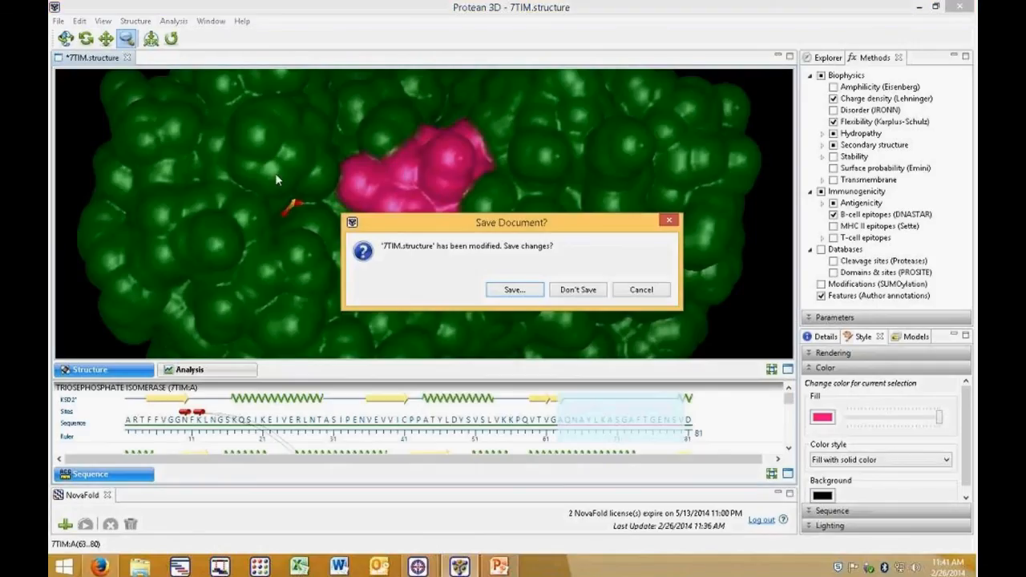
{"action": "left_click", "coordinate": [596, 293]}
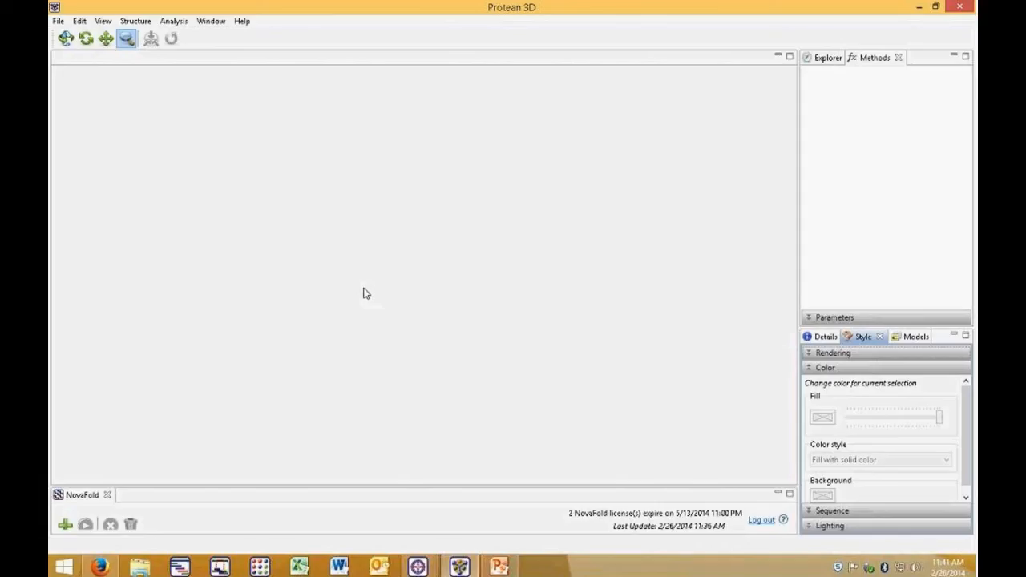
{"action": "left_click", "coordinate": [58, 22]}
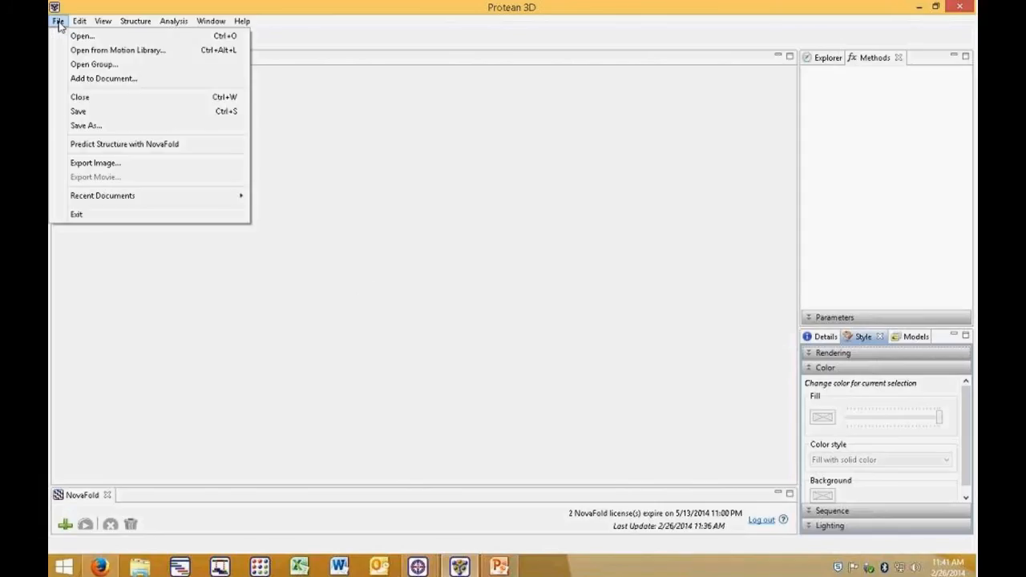
{"action": "left_click", "coordinate": [88, 64]}
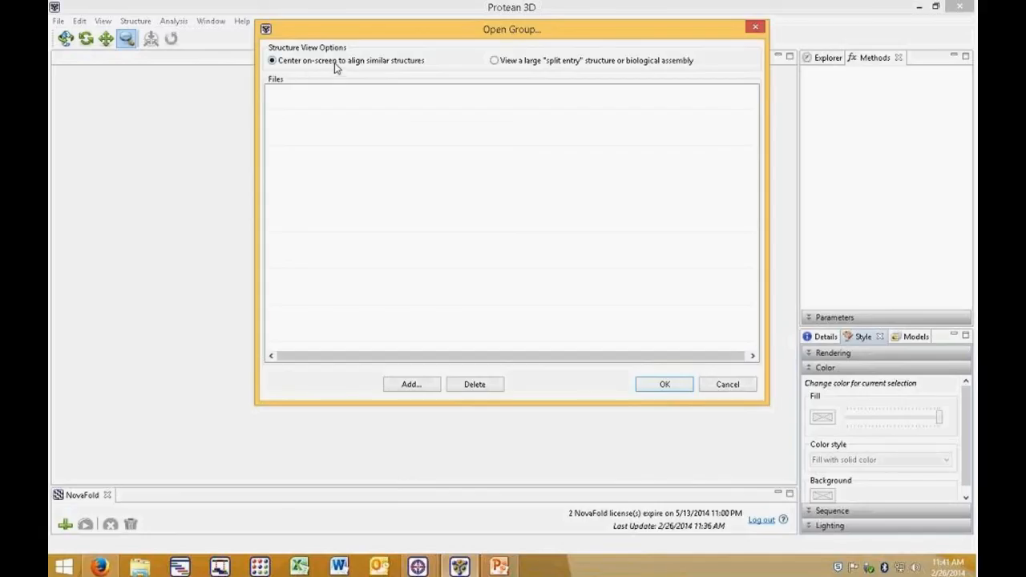
{"action": "left_click", "coordinate": [412, 385]}
{"action": "left_click", "coordinate": [415, 132]}
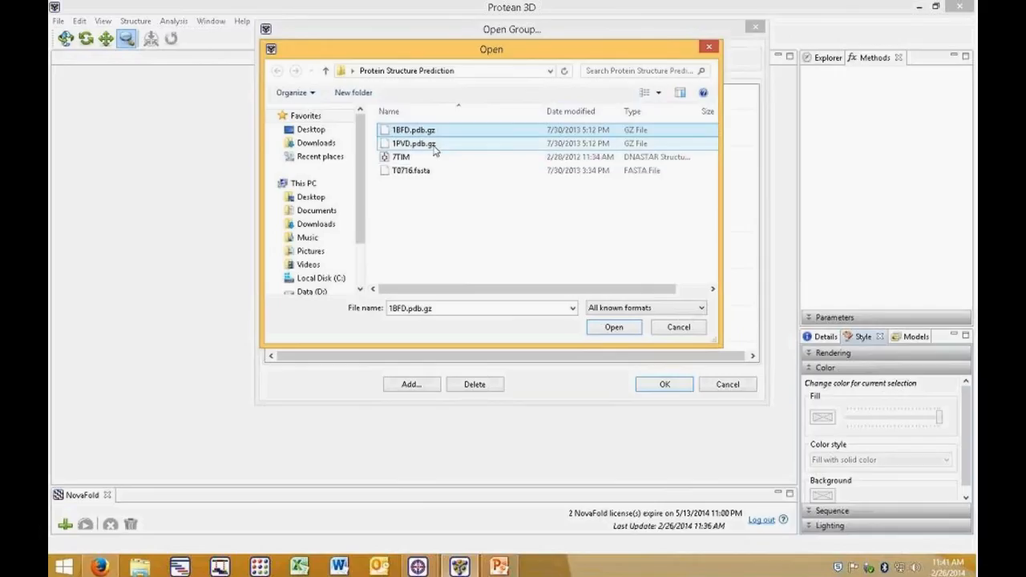
{"action": "left_click", "coordinate": [432, 146], "text": "ctrl"}
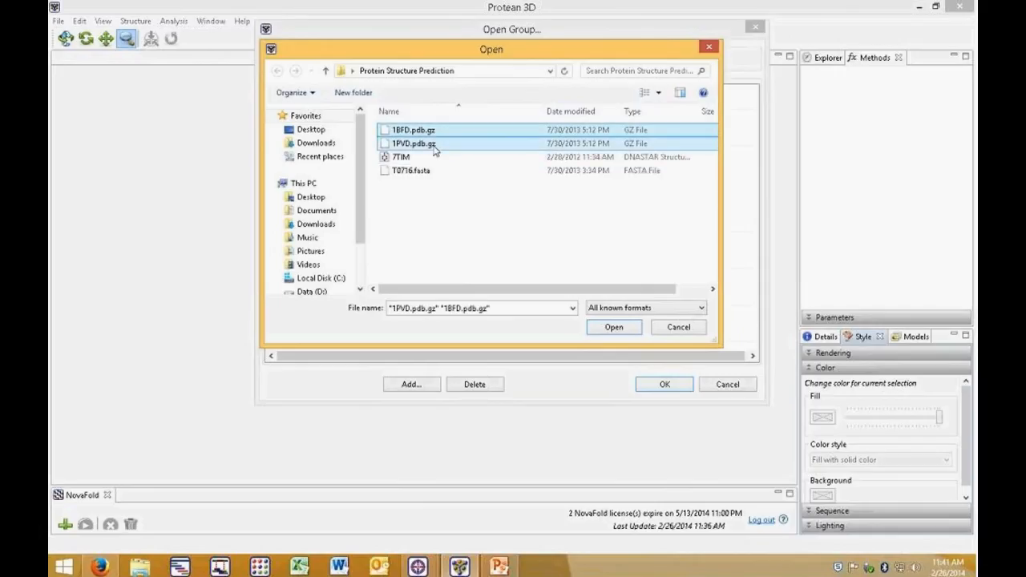
{"action": "left_click", "coordinate": [614, 328]}
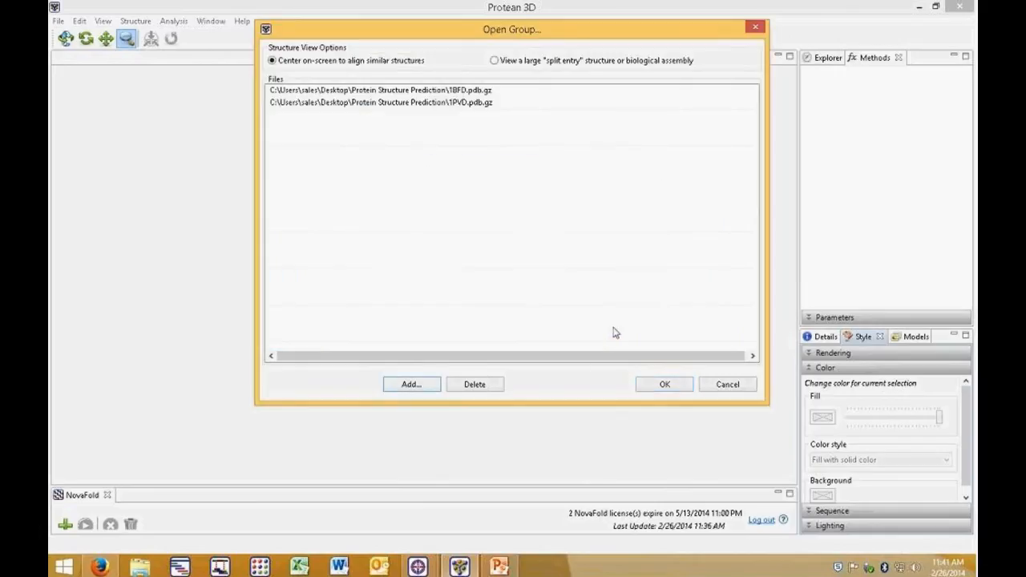
{"action": "left_click", "coordinate": [664, 384]}
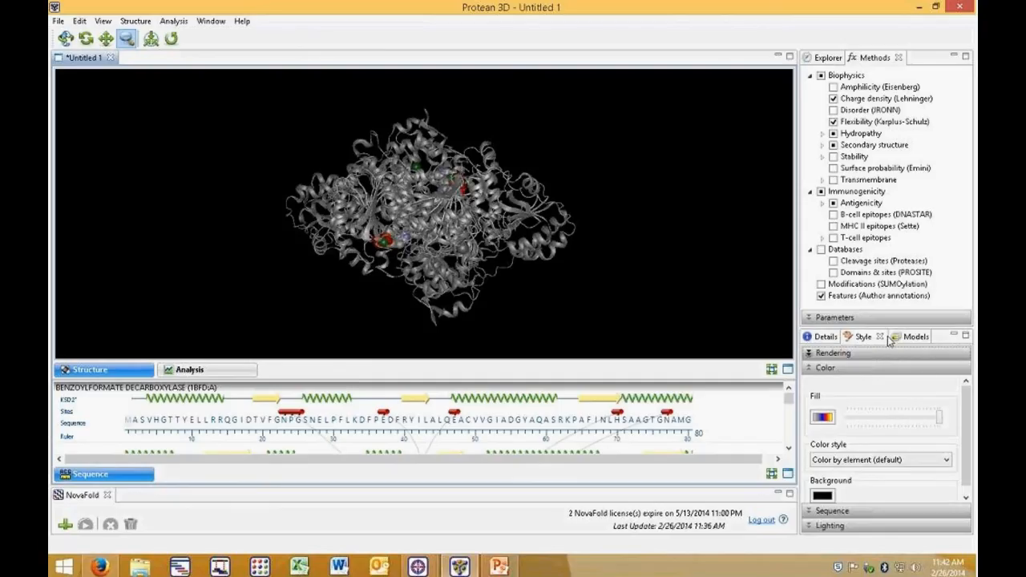
Step: Set the color style of the grouped structures to Color by chain
{"action": "left_click_drag", "start_coordinate": [887, 314], "coordinate": [887, 250]}
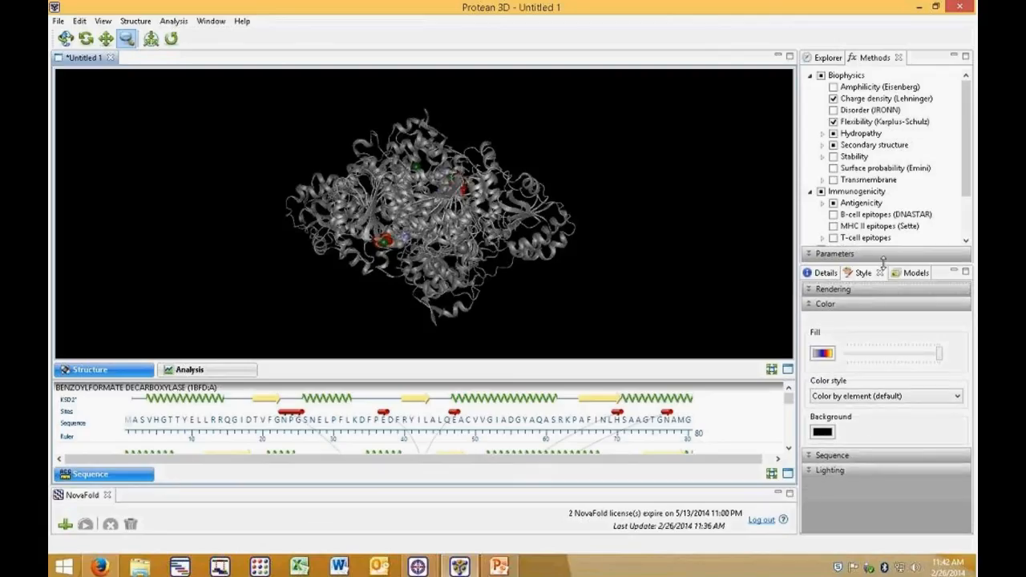
{"action": "left_click", "coordinate": [920, 398]}
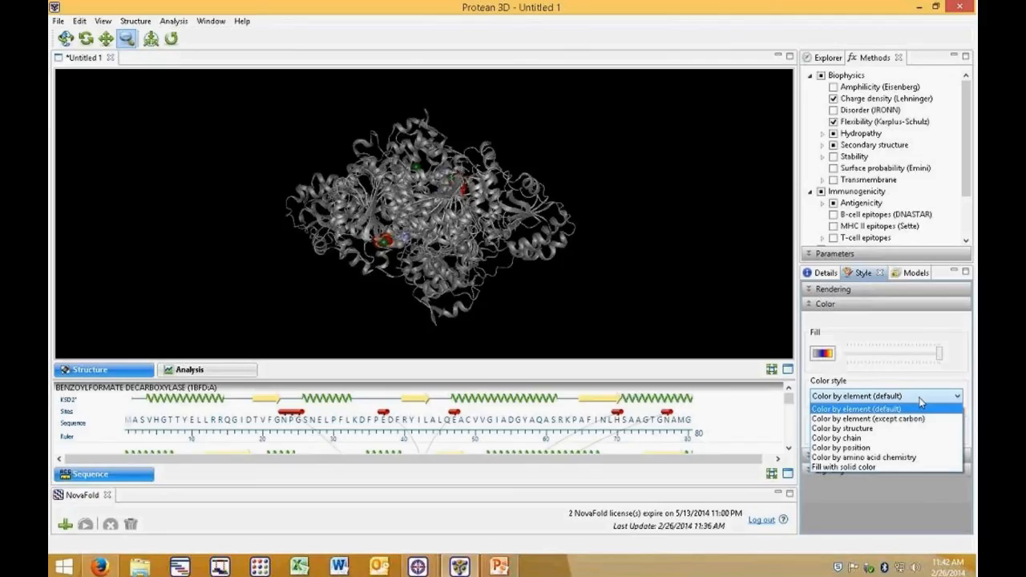
{"action": "left_click", "coordinate": [912, 438]}
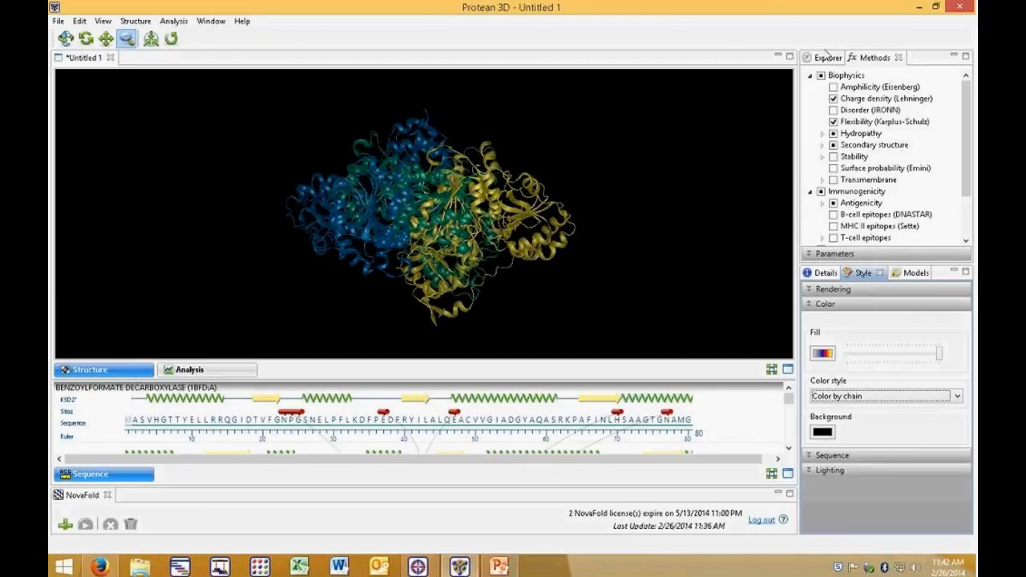
Step: Show the Explorer molecule list and select chain A of 1BFD together with chain B of 1PVD
{"action": "left_click", "coordinate": [828, 57]}
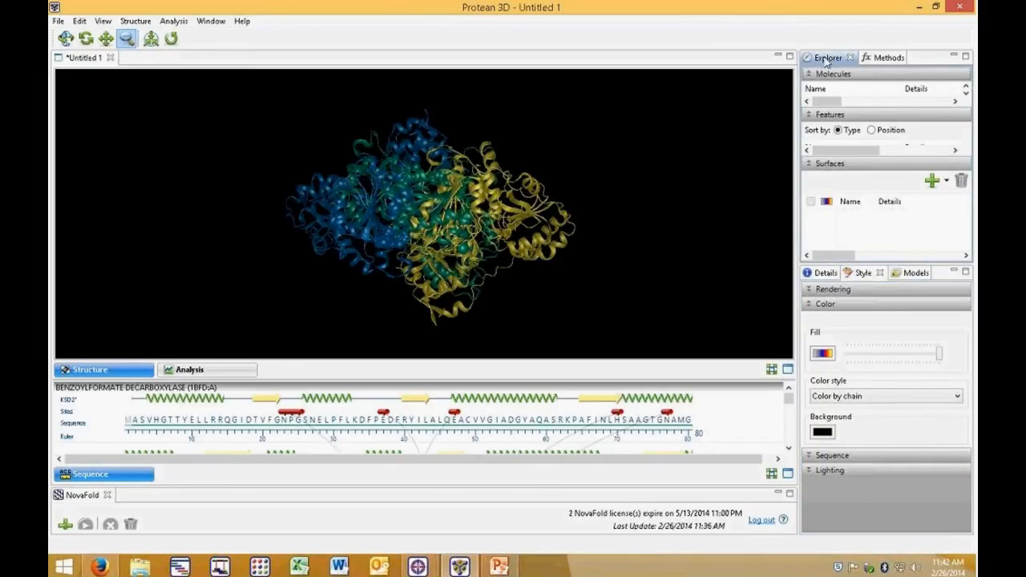
{"action": "left_click_drag", "start_coordinate": [871, 109], "coordinate": [872, 130]}
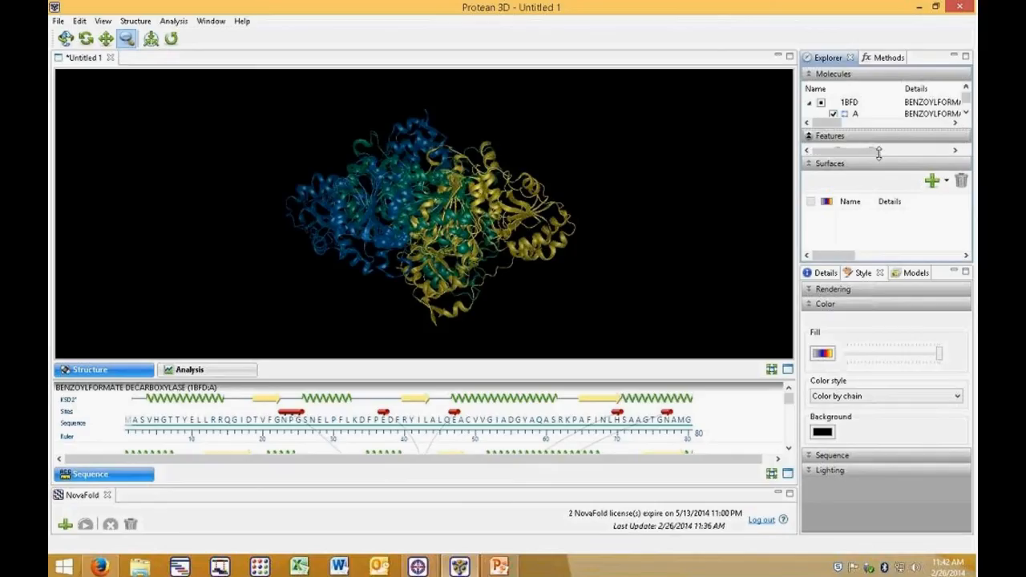
{"action": "left_click_drag", "start_coordinate": [873, 265], "coordinate": [863, 545]}
{"action": "left_click_drag", "start_coordinate": [887, 213], "coordinate": [889, 289]}
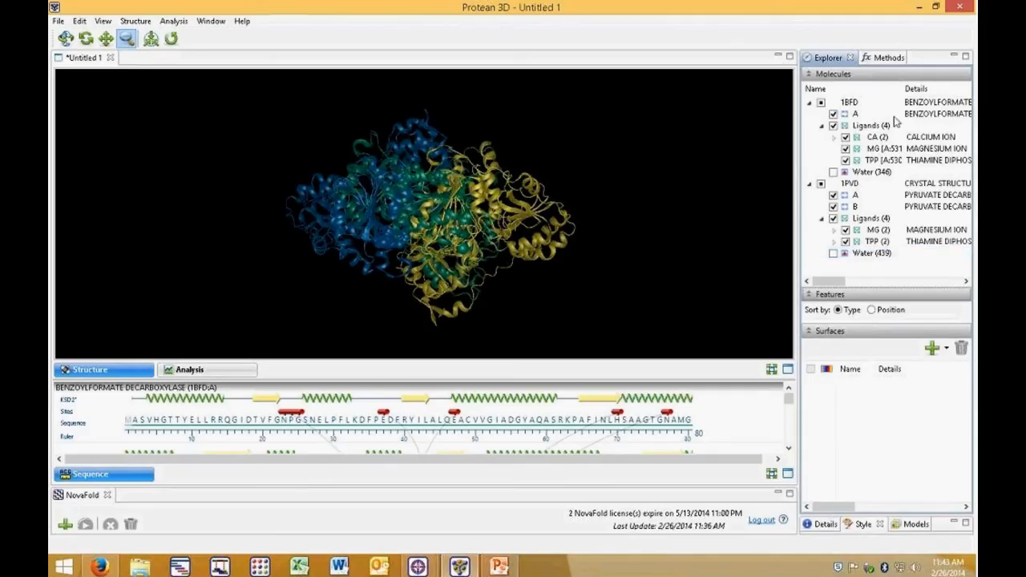
{"action": "left_click", "coordinate": [856, 114]}
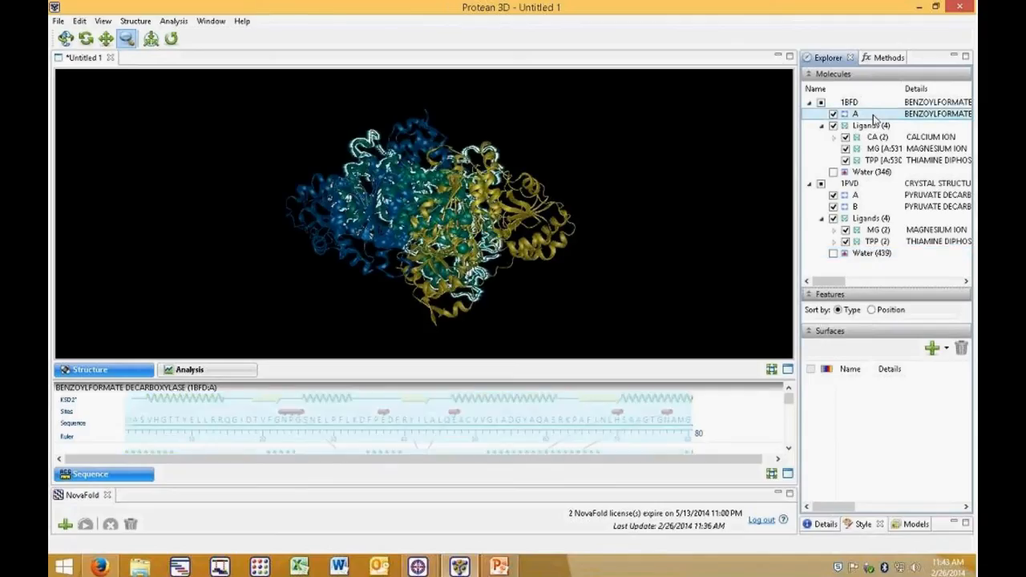
{"action": "left_click", "coordinate": [856, 207], "text": "ctrl"}
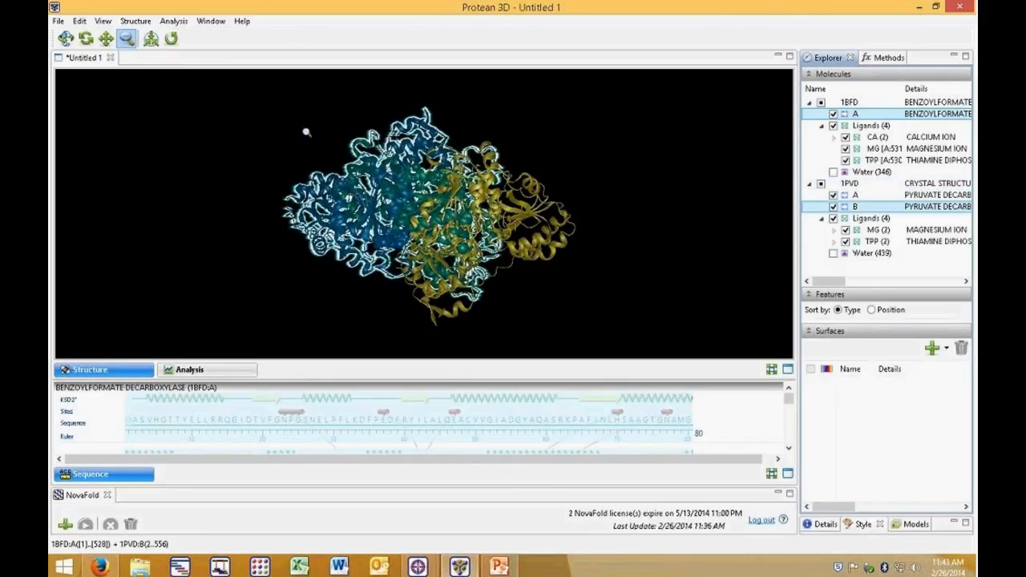
Step: Align the selected chains using rigid-body alignment for selected regions (TM-Align), then clear the selection
{"action": "left_click", "coordinate": [130, 22]}
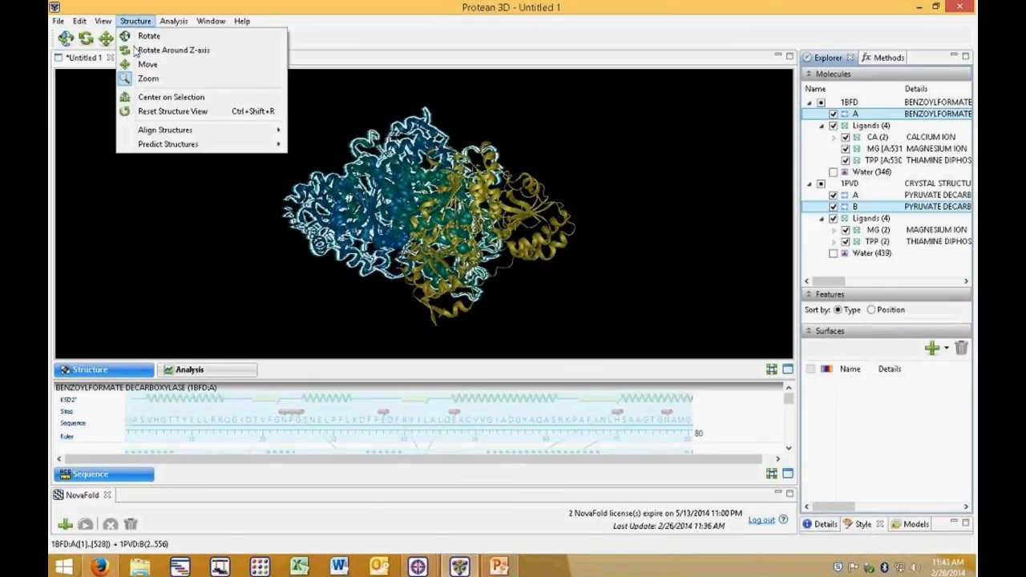
{"action": "mouse_move", "coordinate": [170, 131]}
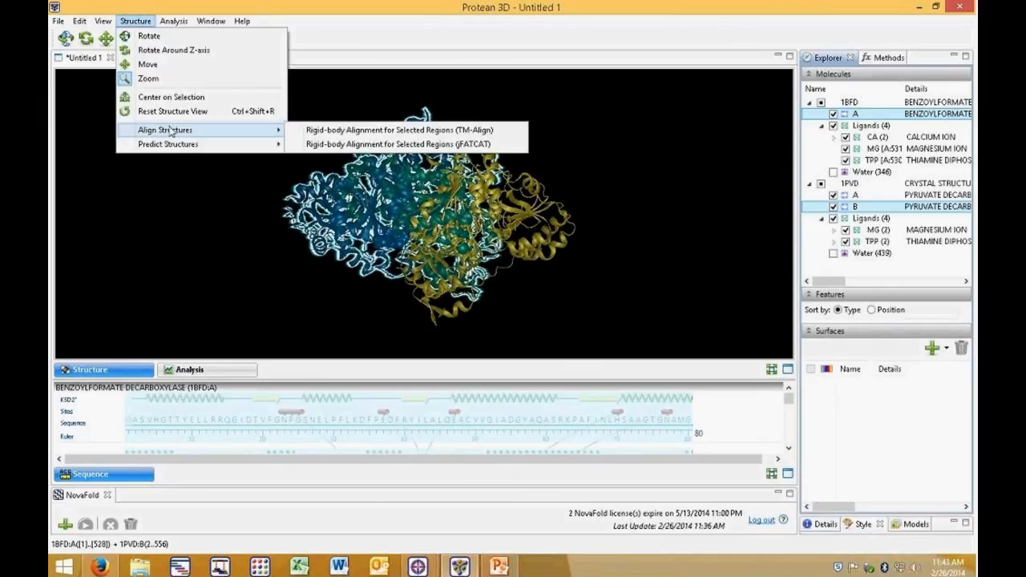
{"action": "left_click", "coordinate": [325, 131]}
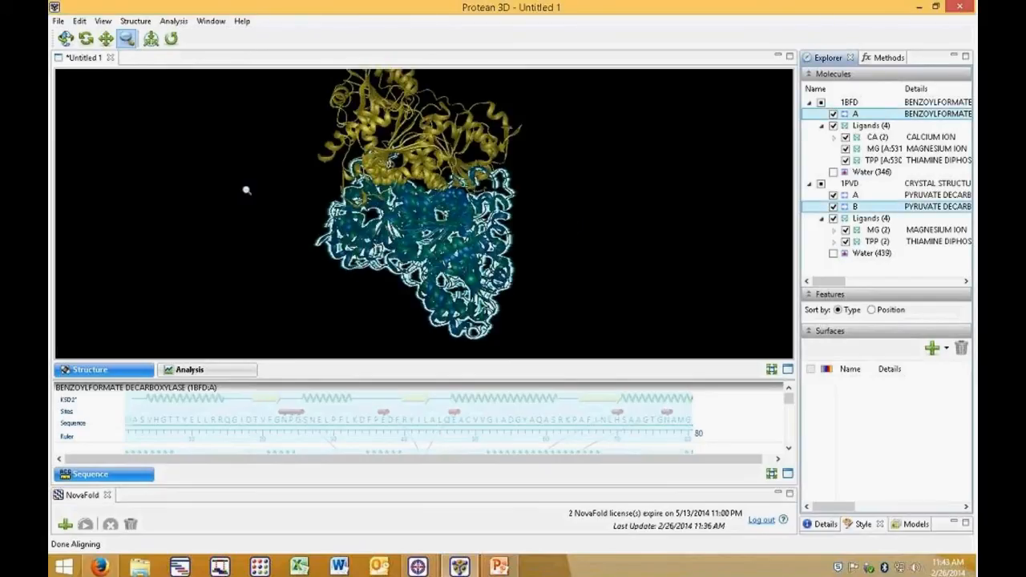
{"action": "left_click", "coordinate": [219, 193]}
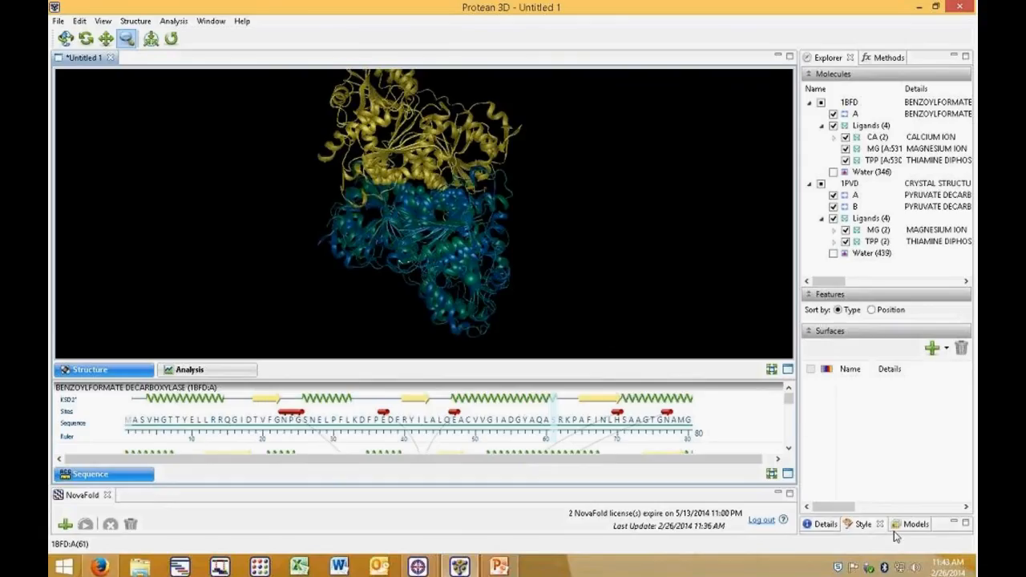
Step: Open the Details panel and review the structure alignment information for 1BFD and 1PVD
{"action": "left_click", "coordinate": [863, 524]}
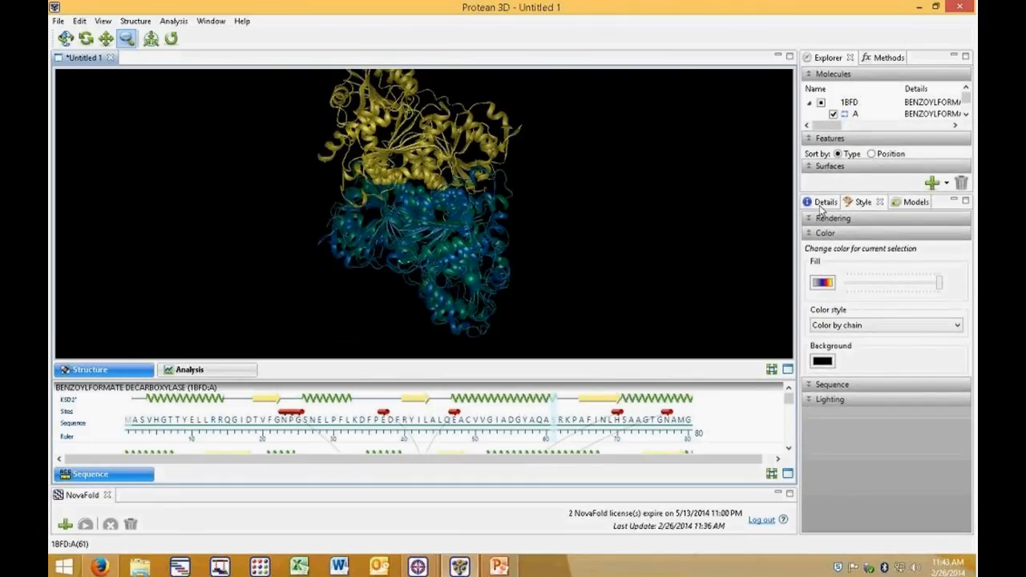
{"action": "left_click", "coordinate": [824, 202]}
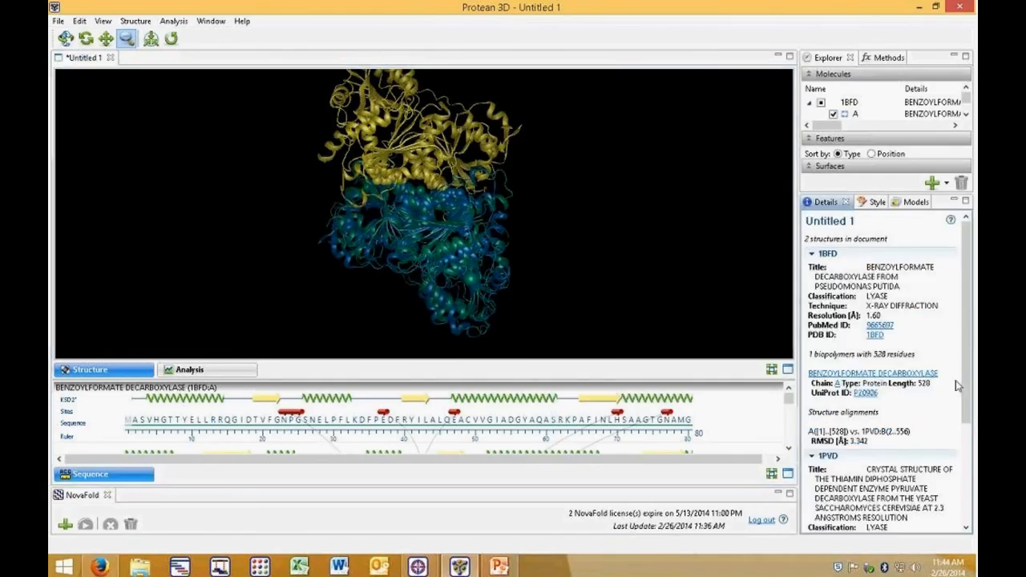
{"action": "left_click_drag", "start_coordinate": [964, 318], "coordinate": [964, 407]}
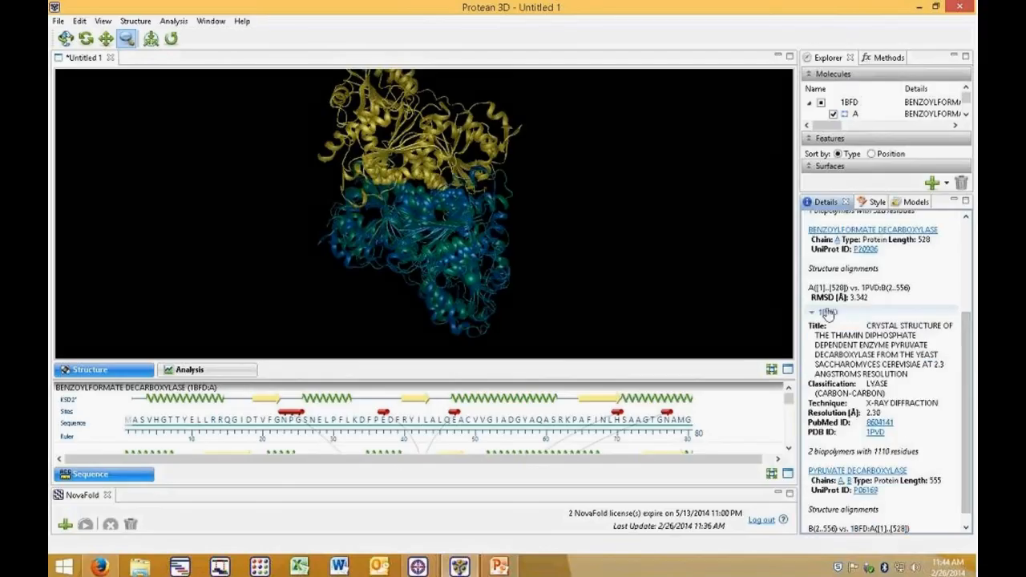